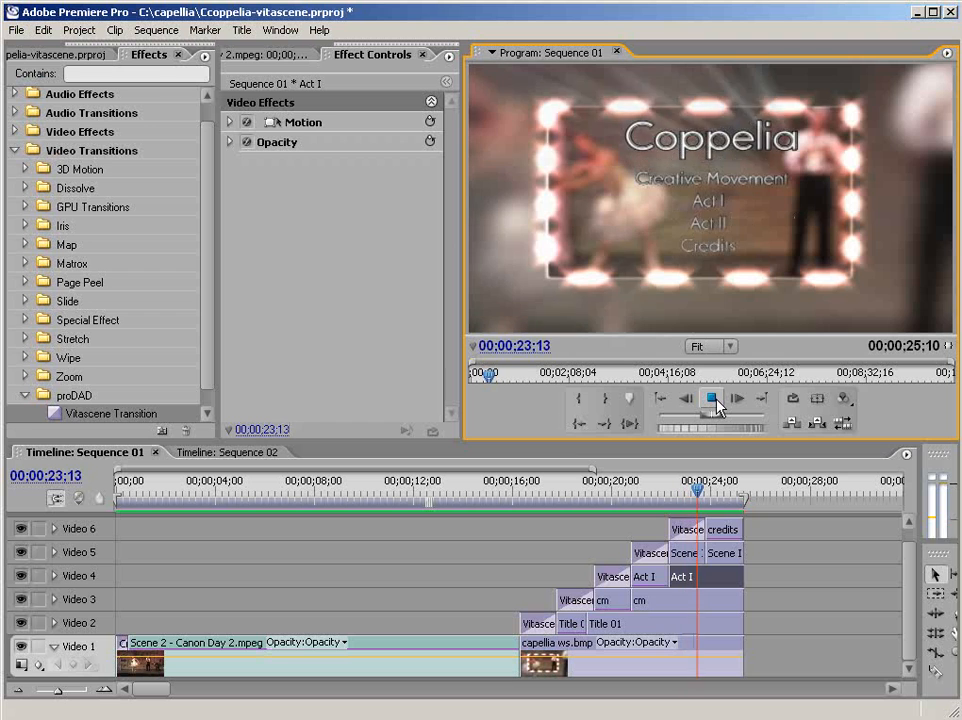
- Play and scrub through Sequence 01 to preview the Coppelia menu's border animation and title reveals
{"action": "left_click", "coordinate": [712, 398]}
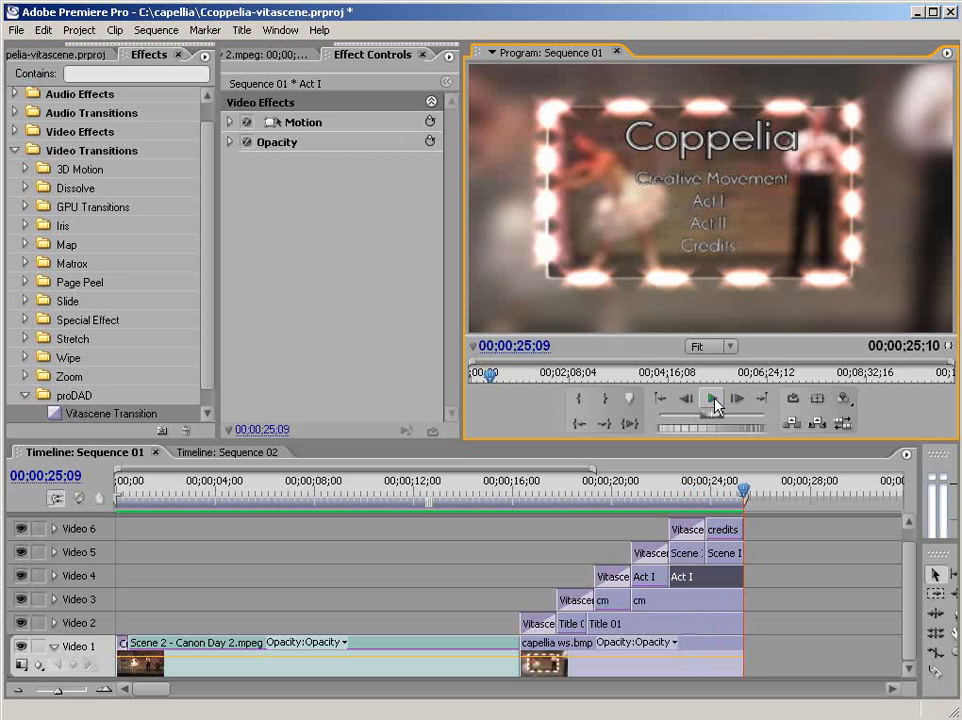
{"action": "left_click", "coordinate": [480, 489]}
{"action": "left_click_drag", "start_coordinate": [486, 492], "coordinate": [749, 492]}
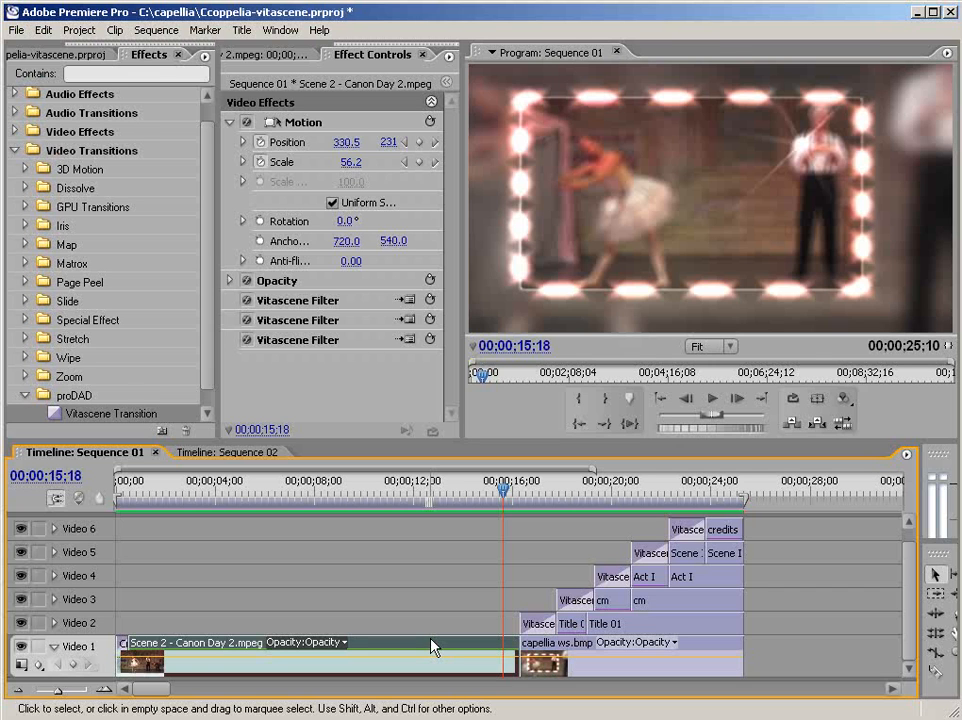
- Toggle each of the three Vitascene Filters on the Scene 2 clip off and on to compare their contributions
{"action": "left_click", "coordinate": [247, 301]}
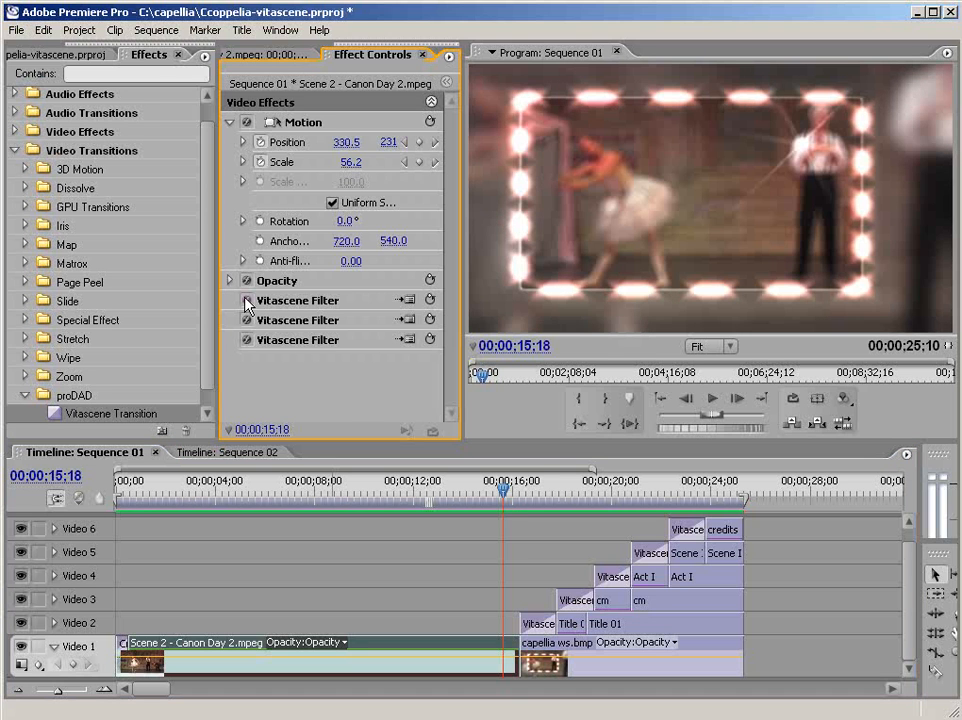
{"action": "left_click", "coordinate": [247, 301]}
{"action": "left_click", "coordinate": [248, 341]}
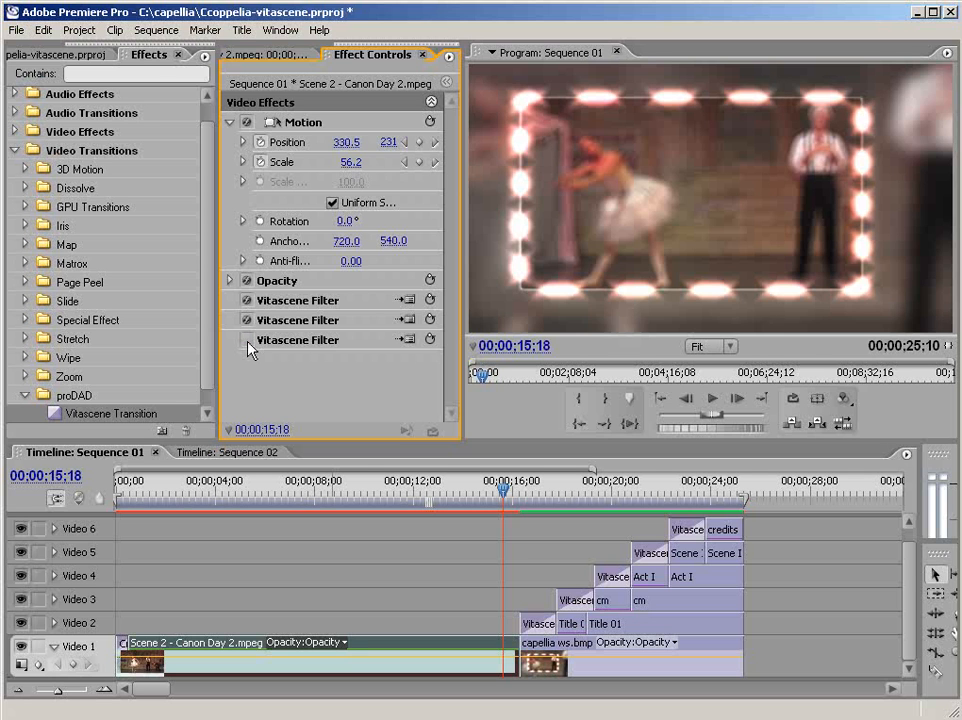
{"action": "left_click", "coordinate": [248, 341]}
{"action": "left_click", "coordinate": [247, 321]}
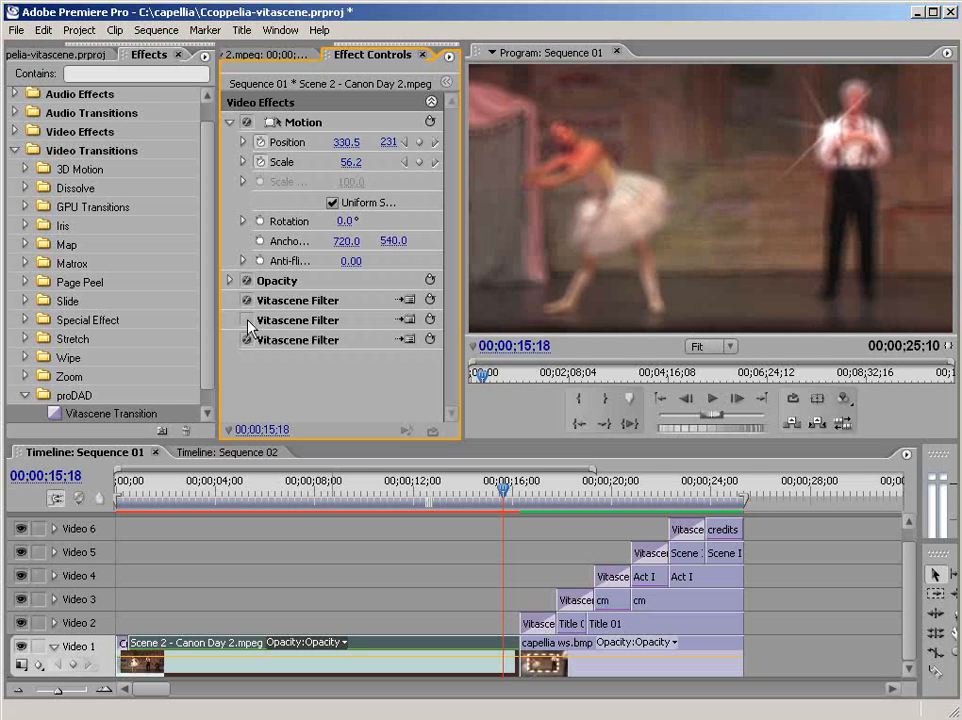
{"action": "left_click", "coordinate": [247, 321]}
{"action": "left_click", "coordinate": [247, 321]}
{"action": "left_click", "coordinate": [247, 321]}
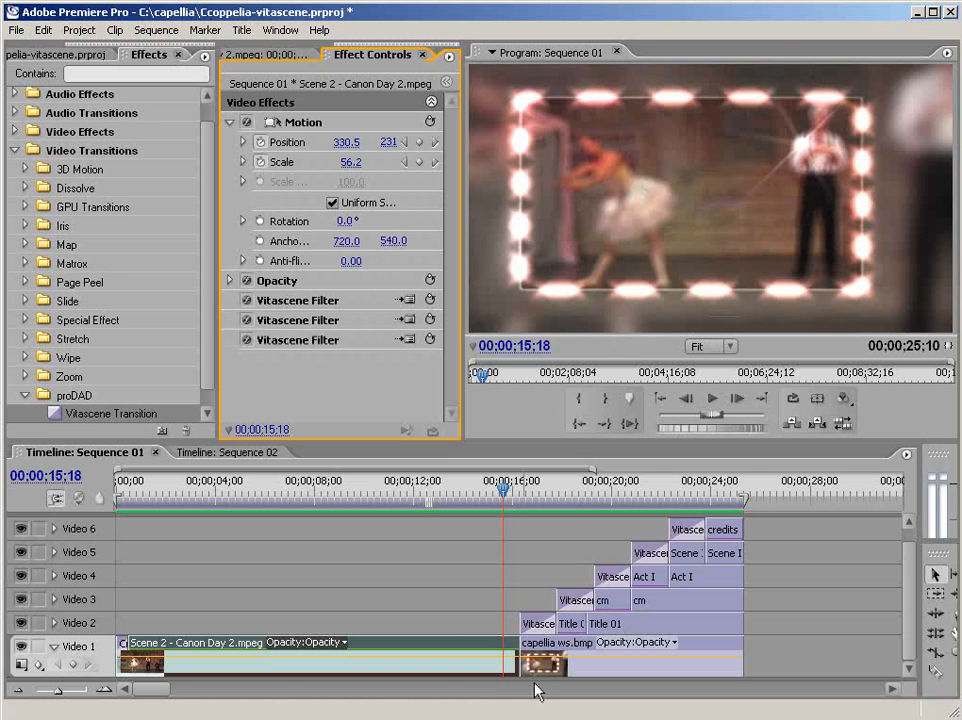
- Scrub to the finished menu at 00;00;24;06 and toggle visibility of tracks Video 2 to Video 6 to inspect each title
{"action": "left_click_drag", "start_coordinate": [519, 502], "coordinate": [716, 492]}
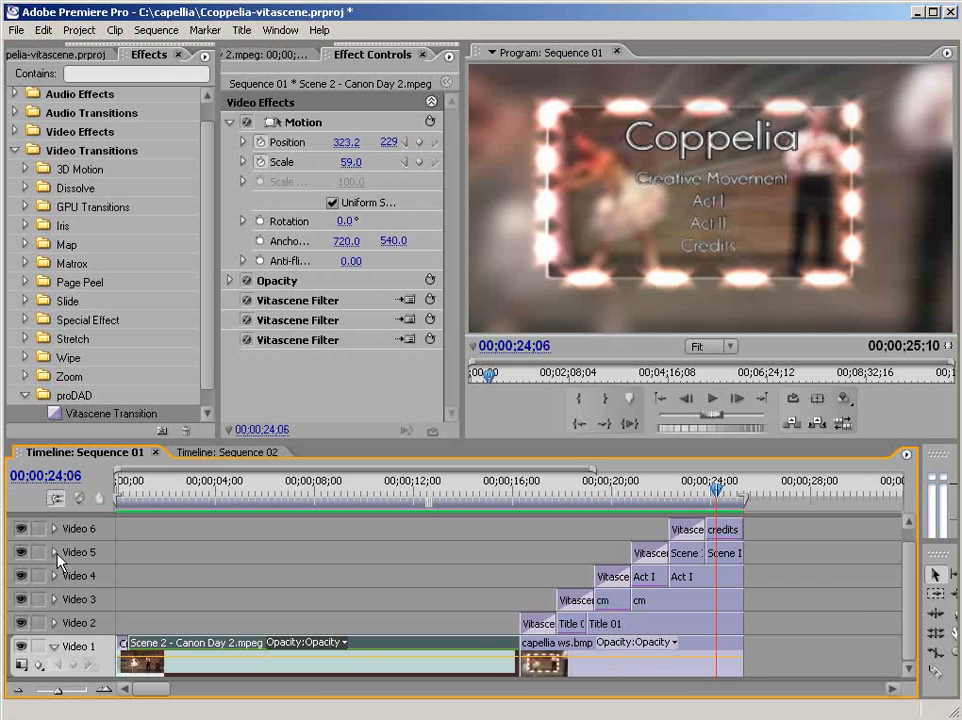
{"action": "left_click_drag", "start_coordinate": [22, 530], "coordinate": [22, 626]}
{"action": "left_click", "coordinate": [21, 599]}
{"action": "left_click", "coordinate": [21, 576]}
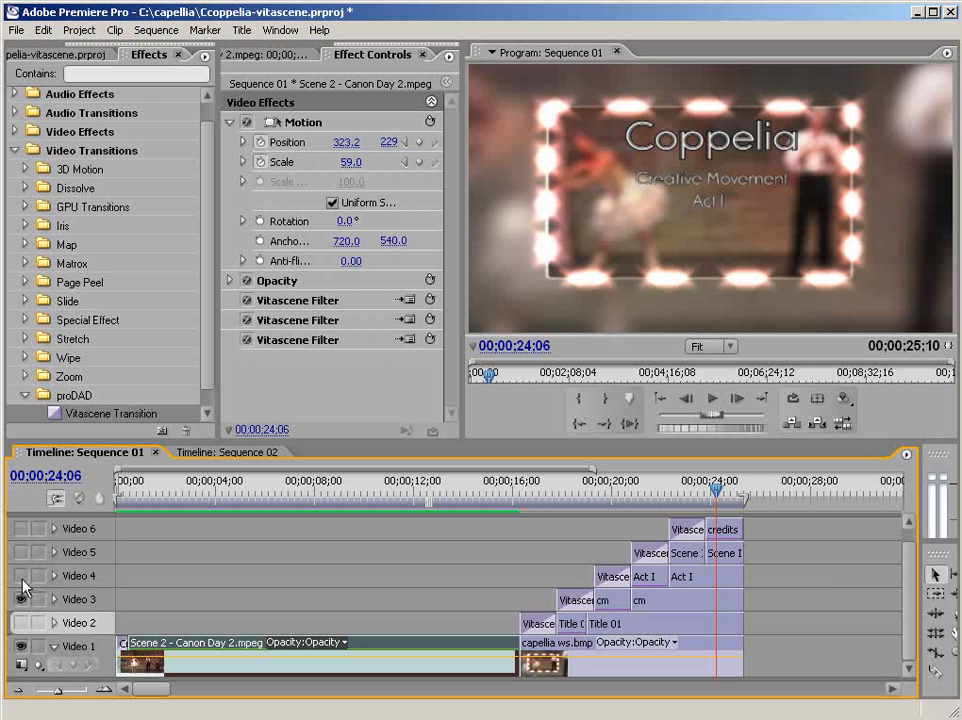
{"action": "left_click", "coordinate": [22, 623]}
{"action": "left_click", "coordinate": [22, 553]}
{"action": "left_click", "coordinate": [23, 530]}
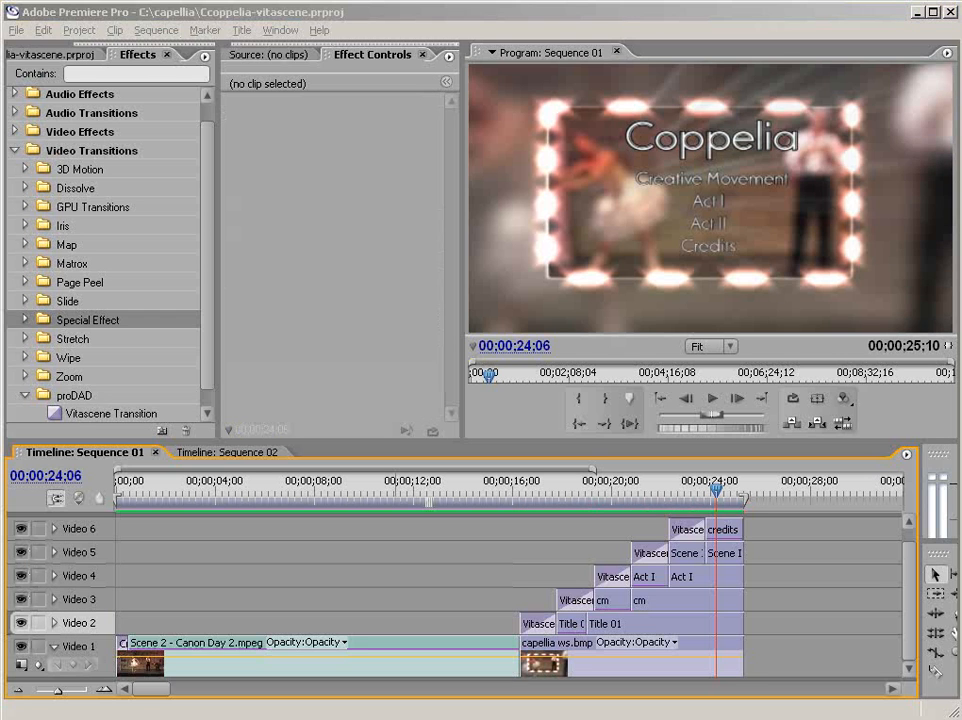
- Open Sequence 02 and apply the proDAD Vitascene Filter to the Scene 2 - Canon Day 2 clip on Video 1
{"action": "left_click", "coordinate": [250, 453]}
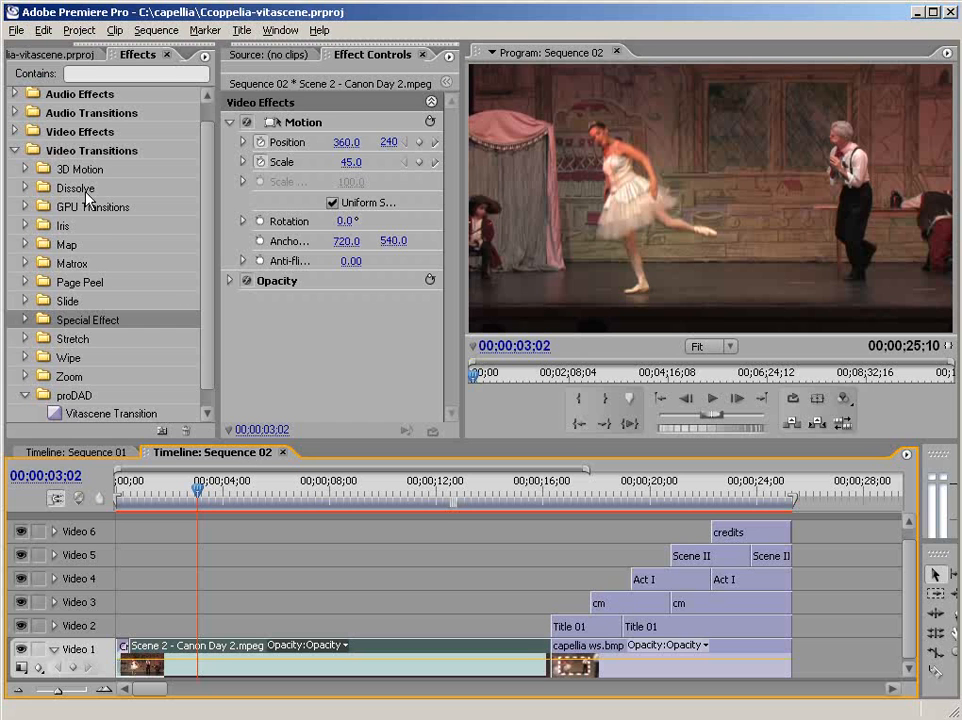
{"action": "left_click", "coordinate": [14, 132]}
{"action": "left_click_drag", "start_coordinate": [207, 226], "coordinate": [203, 402]}
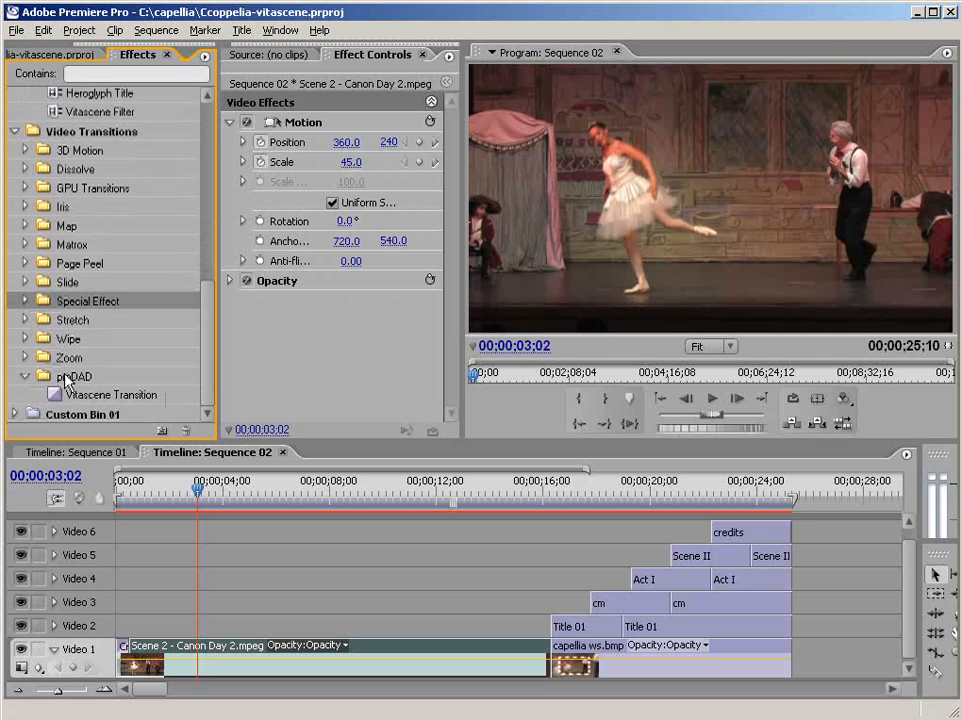
{"action": "left_click_drag", "start_coordinate": [211, 318], "coordinate": [213, 250]}
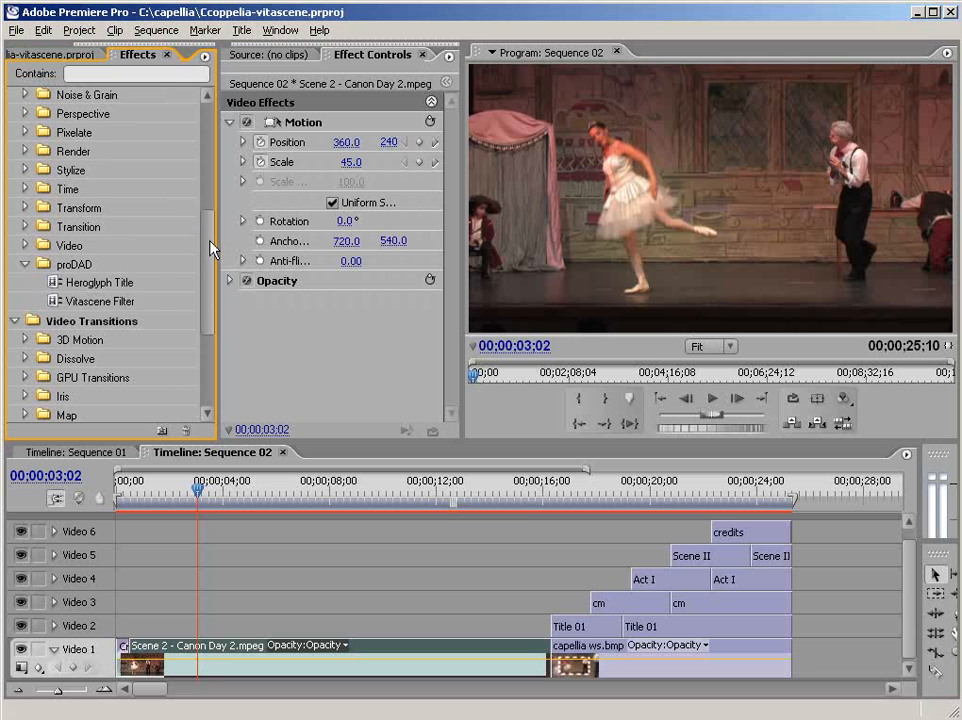
{"action": "left_click_drag", "start_coordinate": [55, 301], "coordinate": [310, 661]}
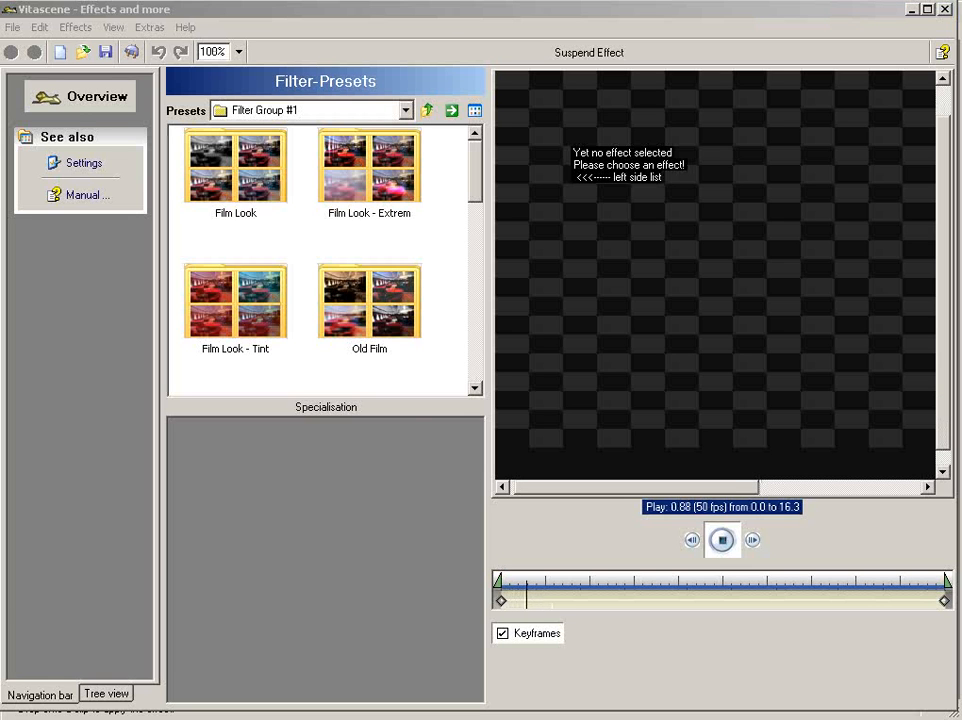
- Load the Defocus Sparkle Border #477 preset from the Border group, apply it to the clip and preview it around 00;00;04;26
{"action": "left_click", "coordinate": [383, 112]}
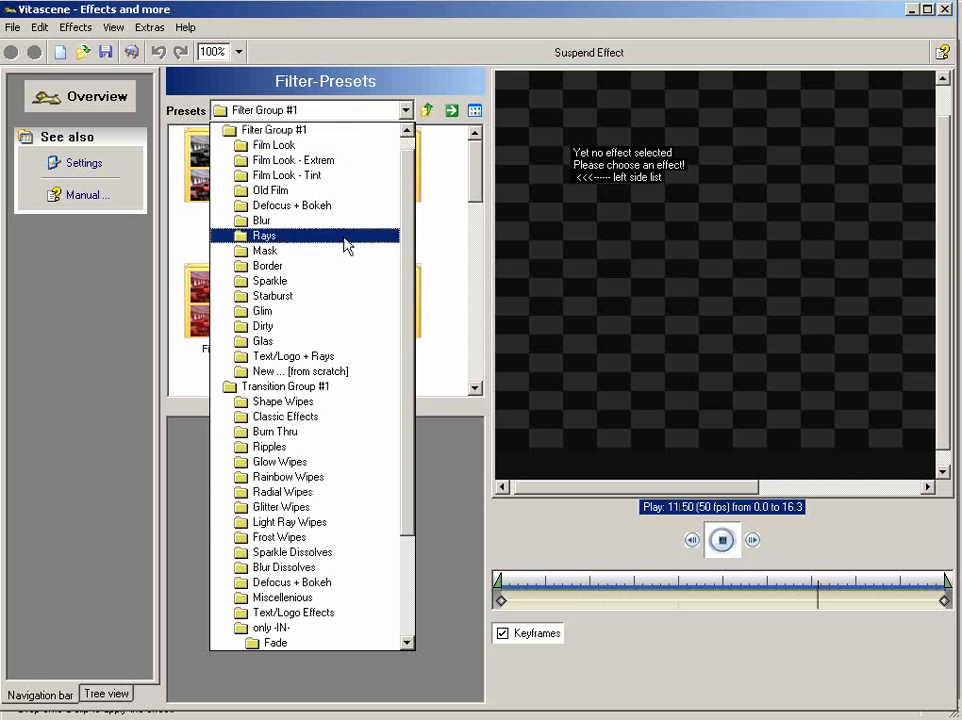
{"action": "left_click", "coordinate": [342, 280]}
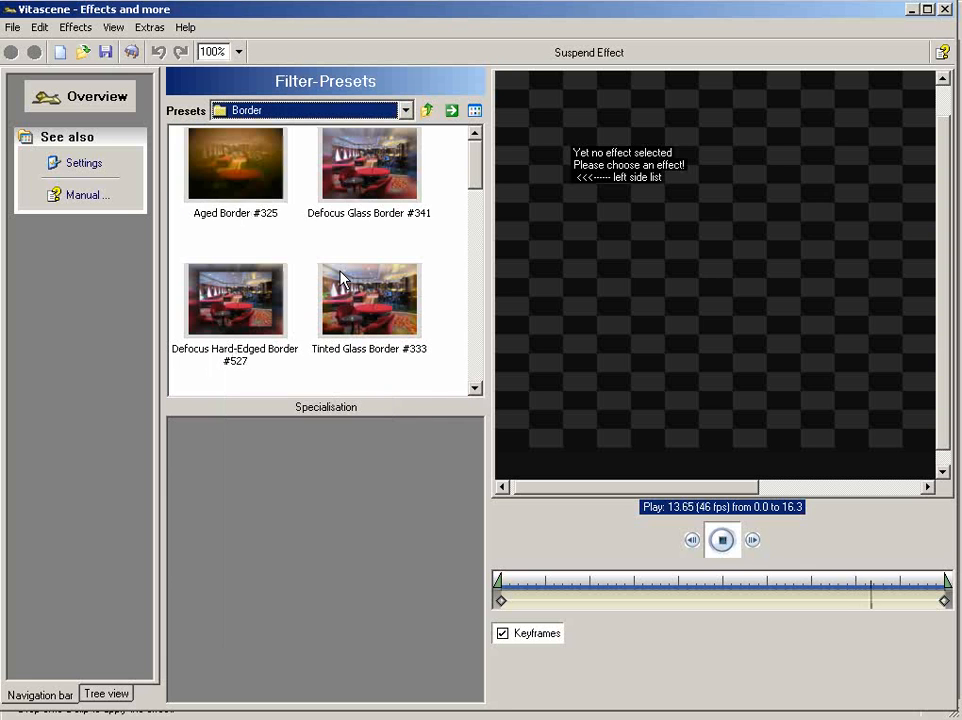
{"action": "left_click_drag", "start_coordinate": [477, 189], "coordinate": [477, 268]}
{"action": "double_click", "coordinate": [380, 256]}
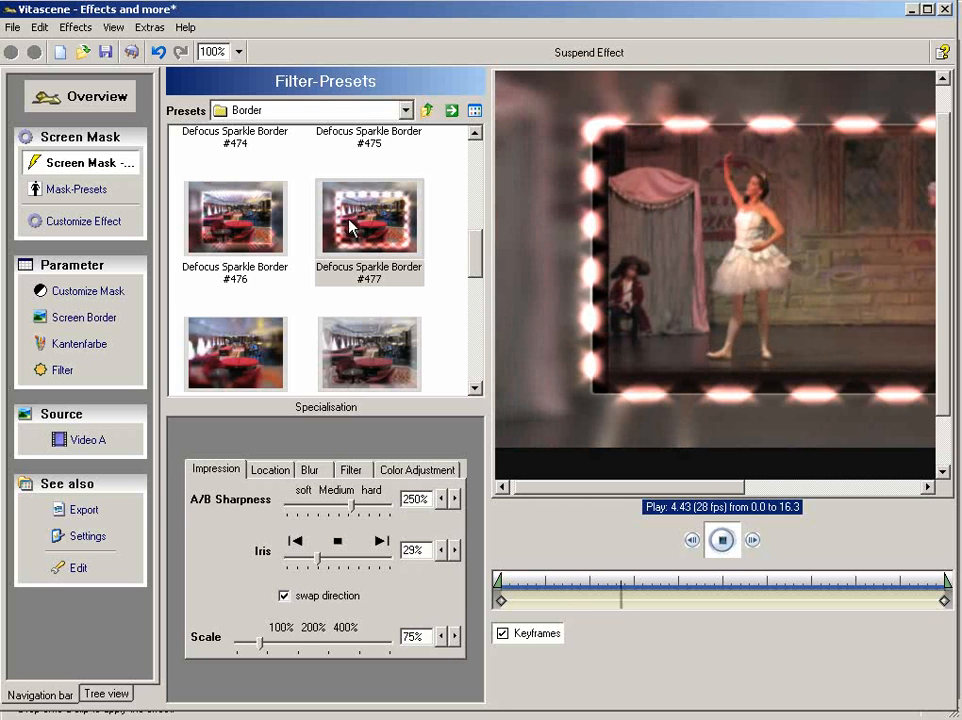
{"action": "left_click", "coordinate": [131, 53]}
{"action": "mouse_move", "coordinate": [247, 497]}
{"action": "left_mouse_down"}
{"action": "mouse_move", "coordinate": [373, 494]}
{"action": "mouse_move", "coordinate": [246, 492]}
{"action": "left_mouse_up"}
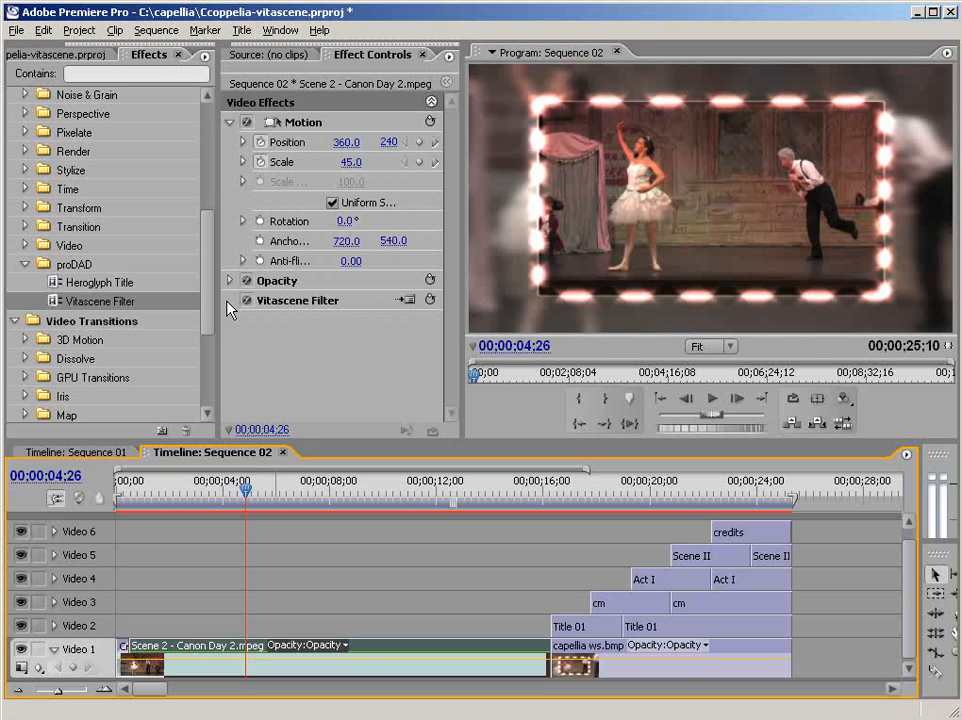
- Reopen the clip's Vitascene Filter settings with the preview zoomed to 50%
{"action": "left_click", "coordinate": [407, 301]}
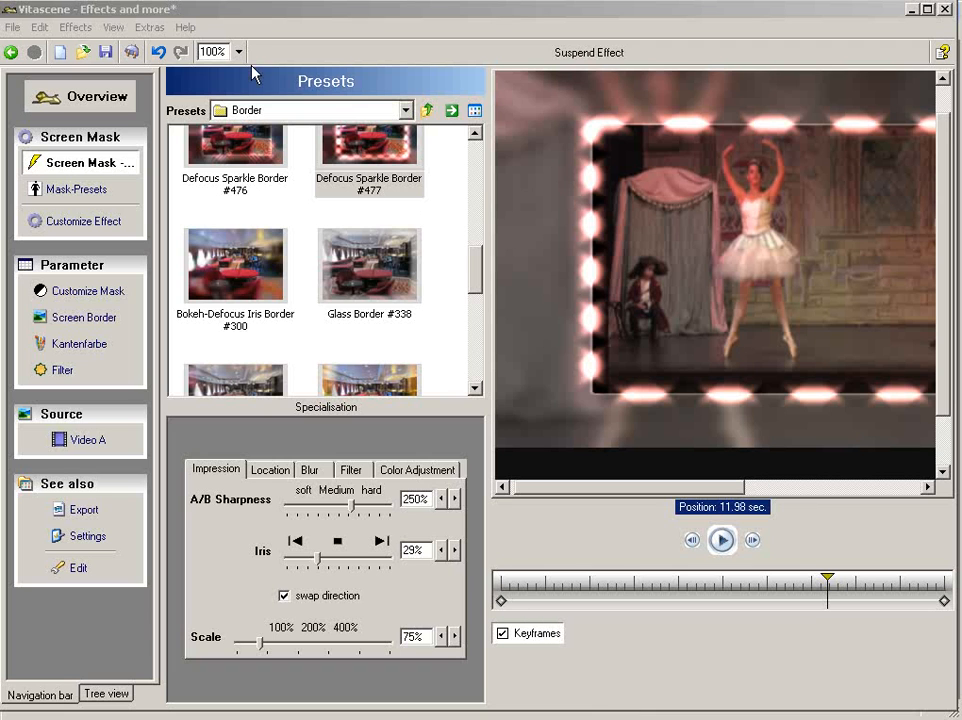
{"action": "left_click", "coordinate": [239, 51]}
{"action": "left_click", "coordinate": [170, 73]}
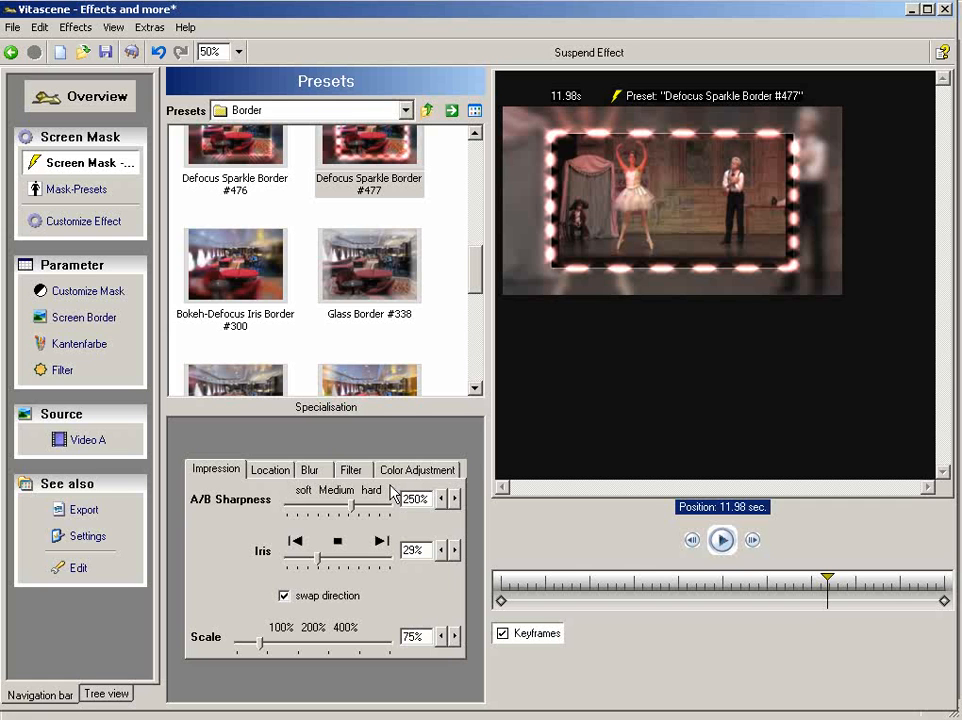
- Examine the effect, mask, screen border, edge colour and filter parameters, plus the preset's location and blur settings
{"action": "left_click", "coordinate": [84, 192]}
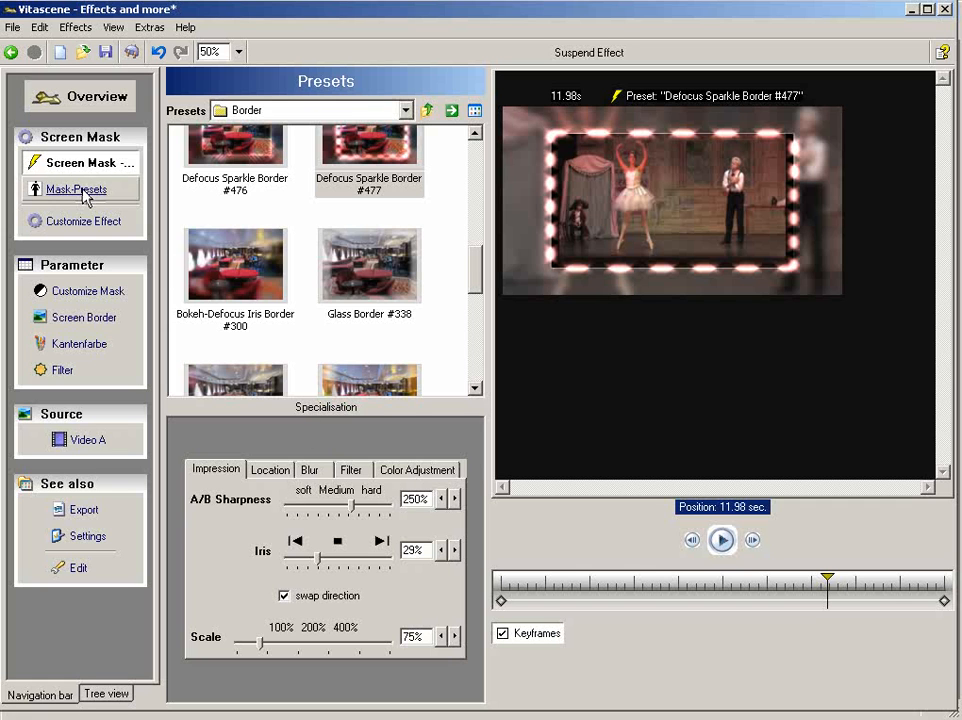
{"action": "left_click", "coordinate": [84, 224]}
{"action": "left_click", "coordinate": [86, 290]}
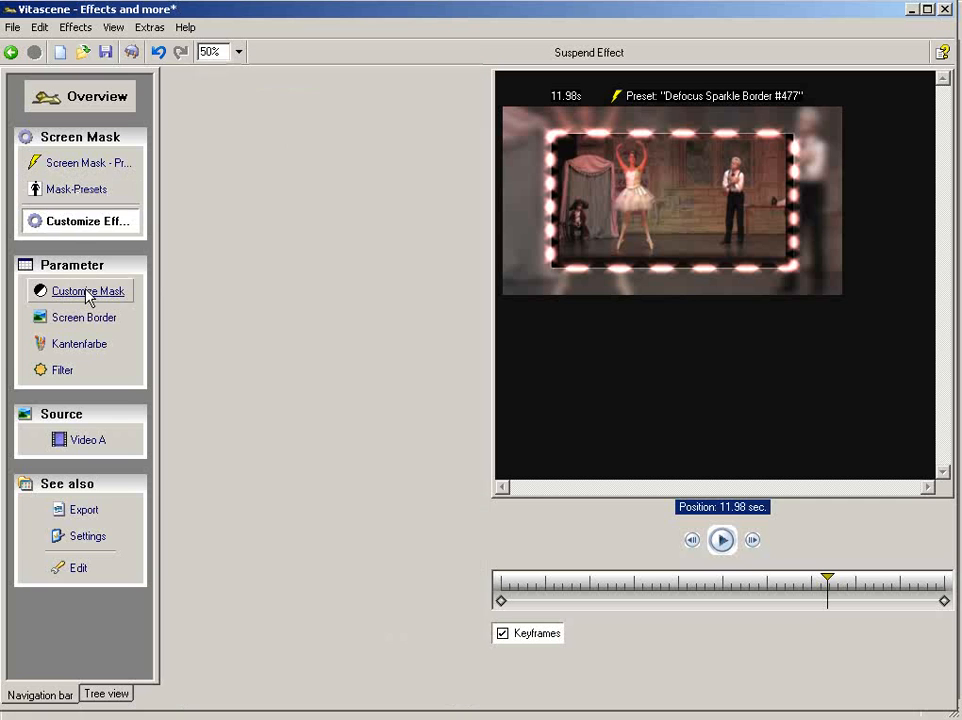
{"action": "left_click", "coordinate": [84, 318]}
{"action": "left_click", "coordinate": [75, 341]}
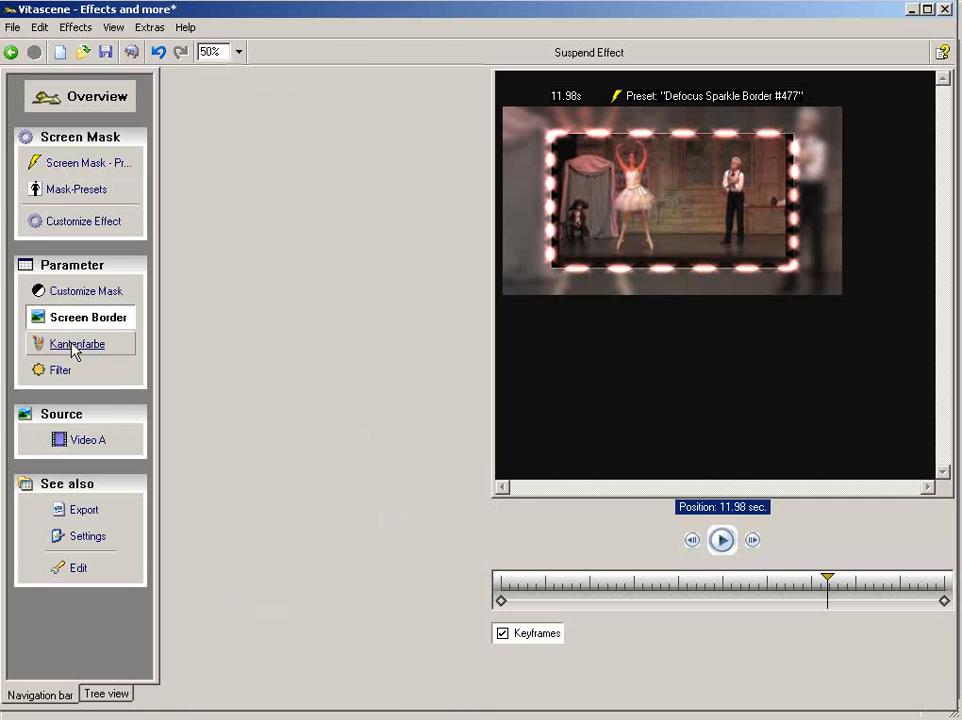
{"action": "left_click", "coordinate": [66, 371]}
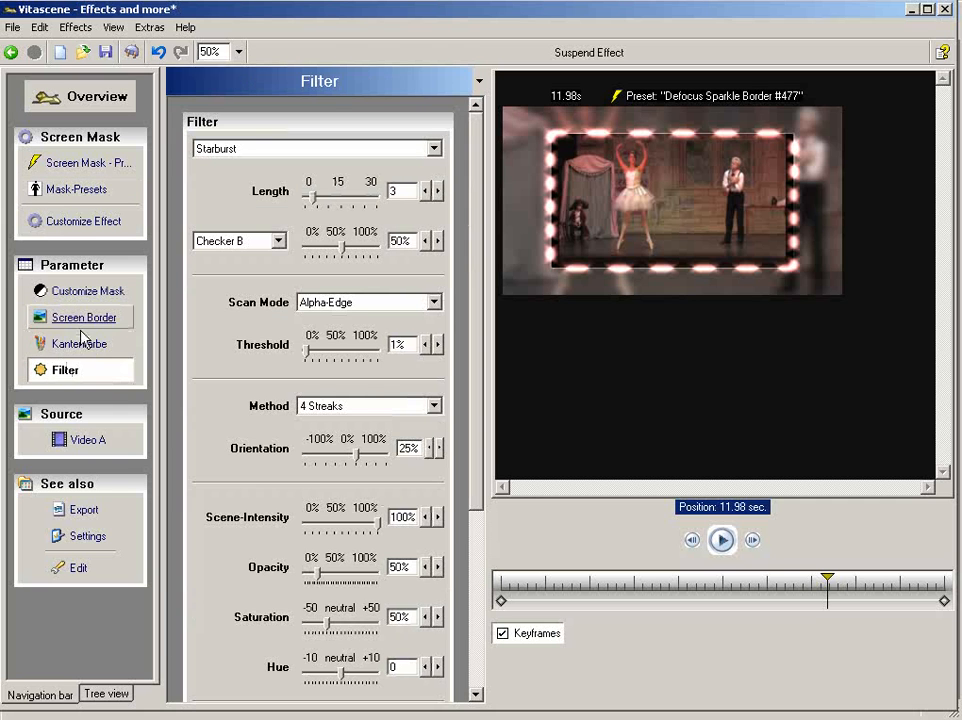
{"action": "left_click", "coordinate": [101, 170]}
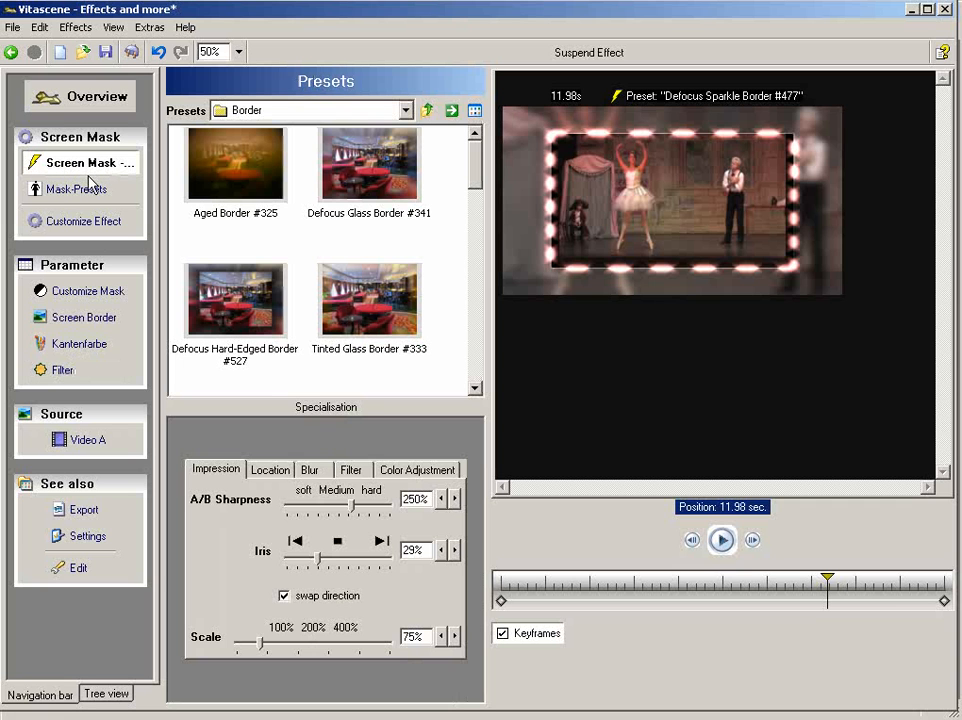
{"action": "left_click", "coordinate": [271, 470]}
{"action": "left_click", "coordinate": [310, 469]}
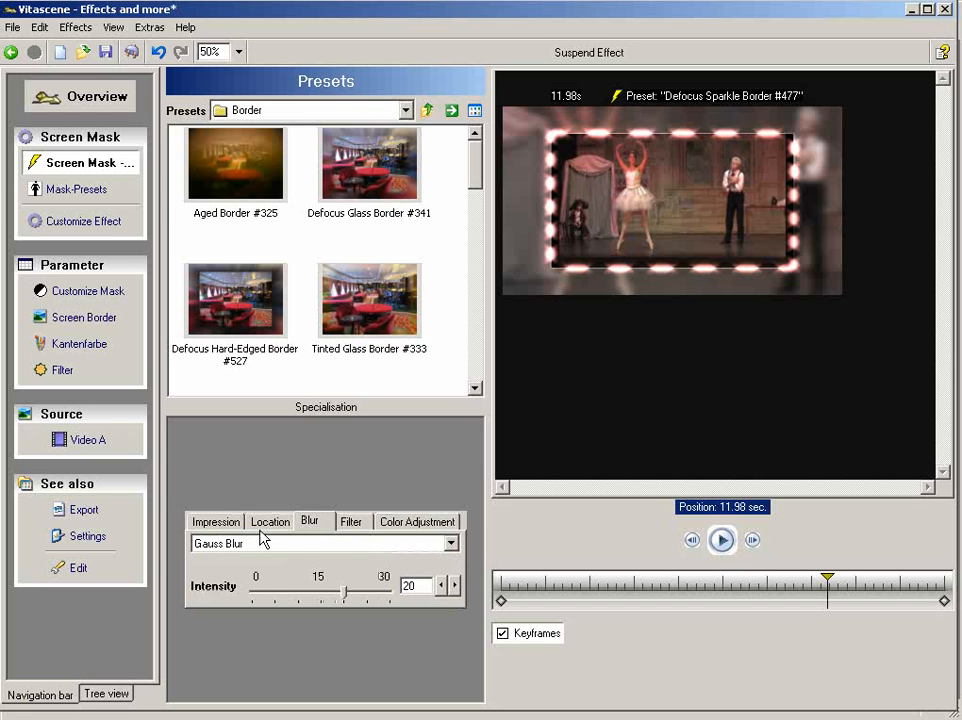
- At 11.98 seconds, keyframe the border effect with Iris at 0% and Scale at 100%
{"action": "left_click", "coordinate": [216, 524]}
{"action": "mouse_move", "coordinate": [320, 565]}
{"action": "left_mouse_down"}
{"action": "mouse_move", "coordinate": [303, 564]}
{"action": "mouse_move", "coordinate": [318, 564]}
{"action": "left_mouse_up"}
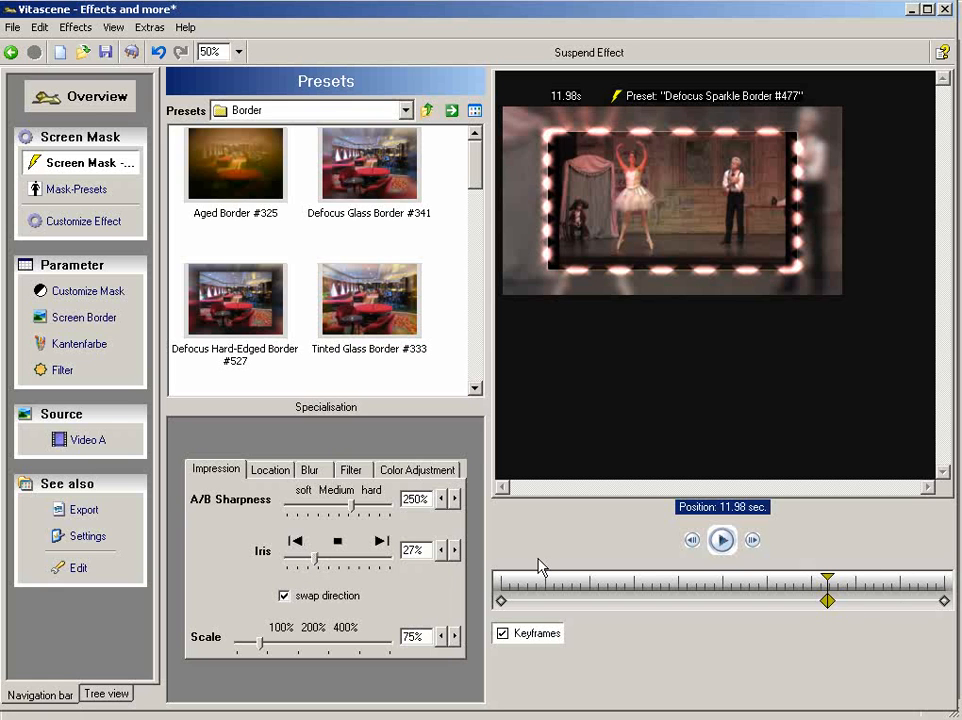
{"action": "left_click_drag", "start_coordinate": [429, 552], "coordinate": [396, 552]}
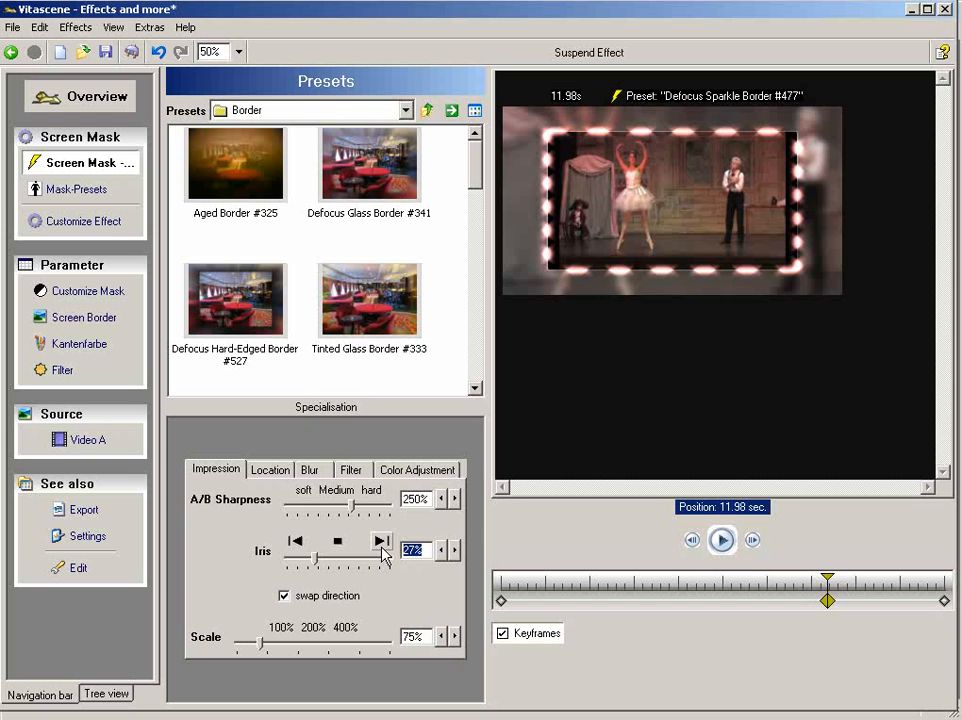
{"action": "type", "text": "0"}
{"action": "key", "text": "Return"}
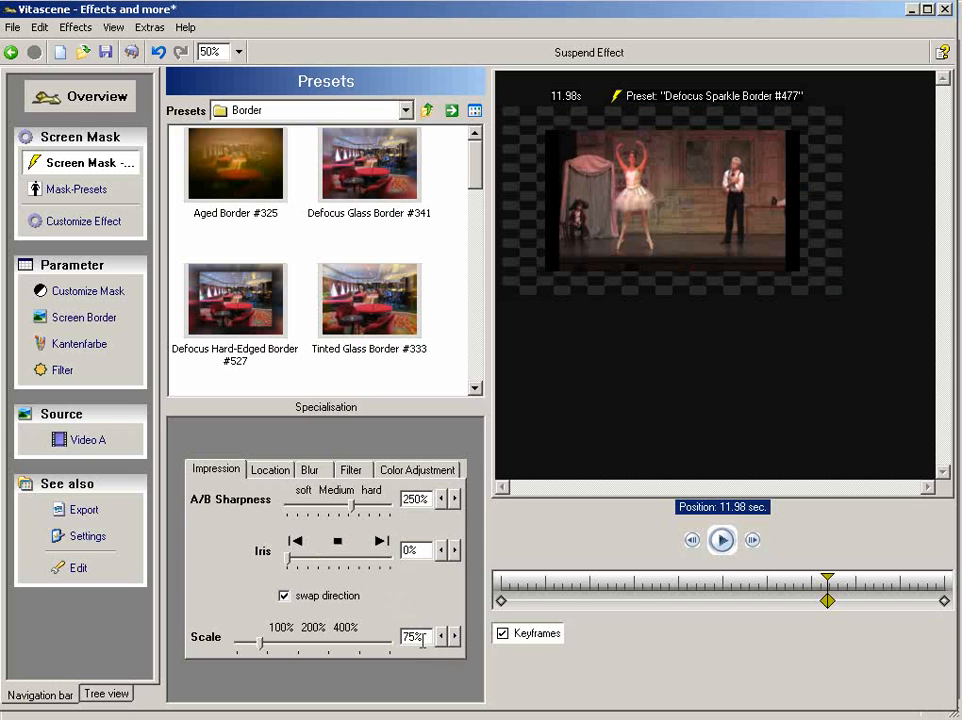
{"action": "left_click_drag", "start_coordinate": [430, 638], "coordinate": [396, 638]}
{"action": "type", "text": "100"}
- Set the first keyframe at 0.00 seconds to Iris 0% and Scale 100%
{"action": "left_click", "coordinate": [502, 602]}
{"action": "left_click_drag", "start_coordinate": [424, 552], "coordinate": [388, 544]}
{"action": "type", "text": "0"}
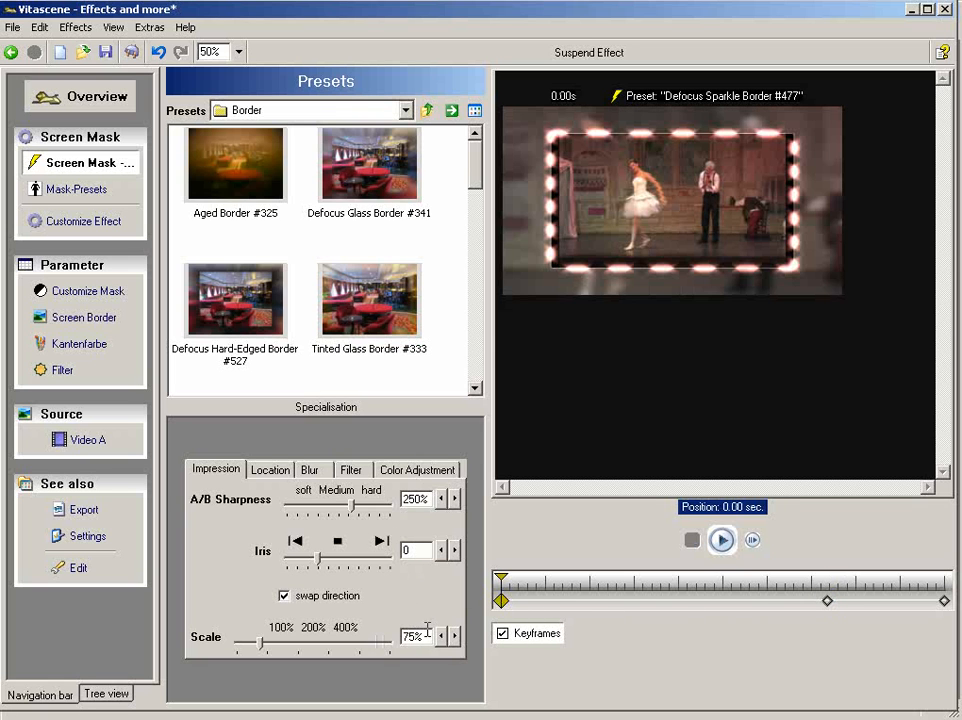
{"action": "key", "text": "Return"}
{"action": "left_click_drag", "start_coordinate": [432, 638], "coordinate": [381, 632]}
{"action": "type", "text": "100"}
{"action": "key", "text": "Return"}
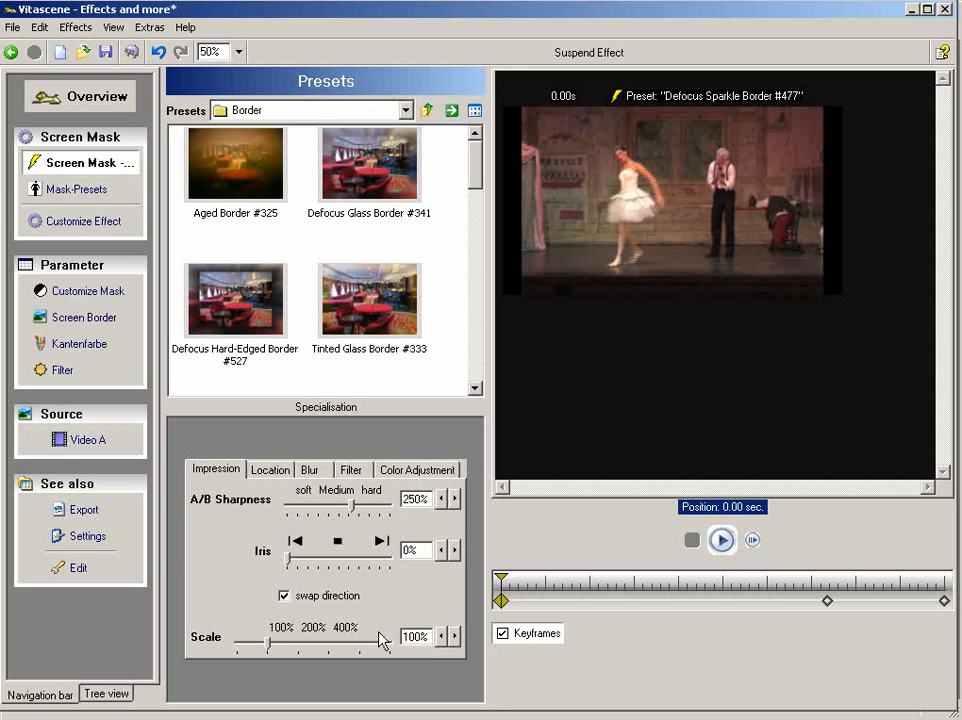
- Set the Iris of the last keyframe at 16.28 seconds to 52% and apply the filter settings to the clip
{"action": "mouse_move", "coordinate": [827, 579]}
{"action": "left_mouse_down"}
{"action": "mouse_move", "coordinate": [924, 577]}
{"action": "mouse_move", "coordinate": [827, 575]}
{"action": "left_mouse_up"}
{"action": "left_click", "coordinate": [945, 600]}
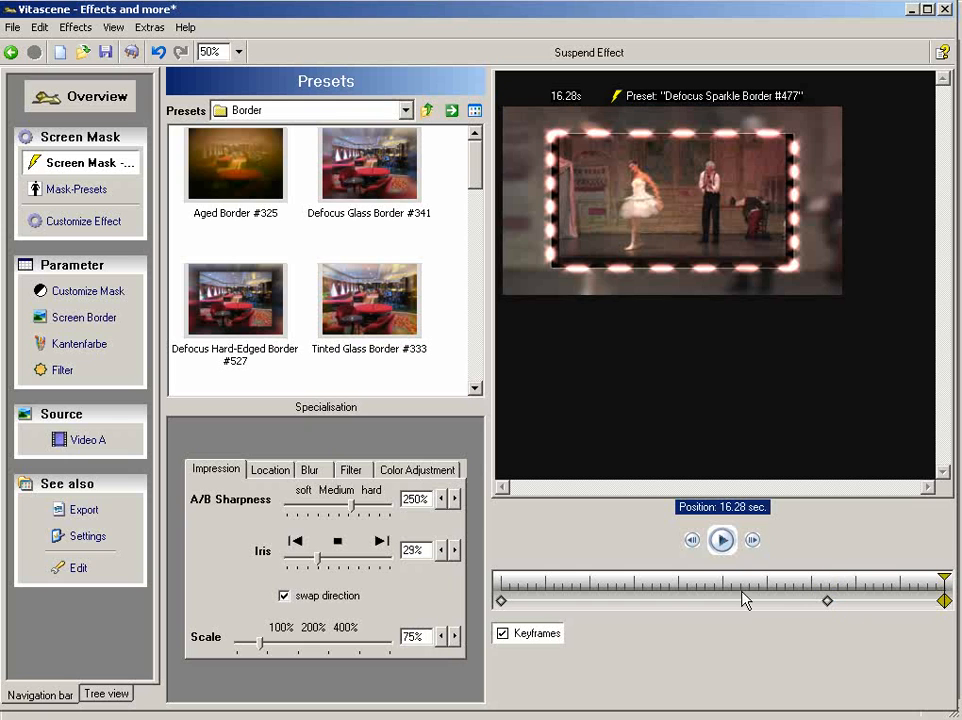
{"action": "left_click_drag", "start_coordinate": [431, 549], "coordinate": [373, 550]}
{"action": "type", "text": "52"}
{"action": "key", "text": "Return"}
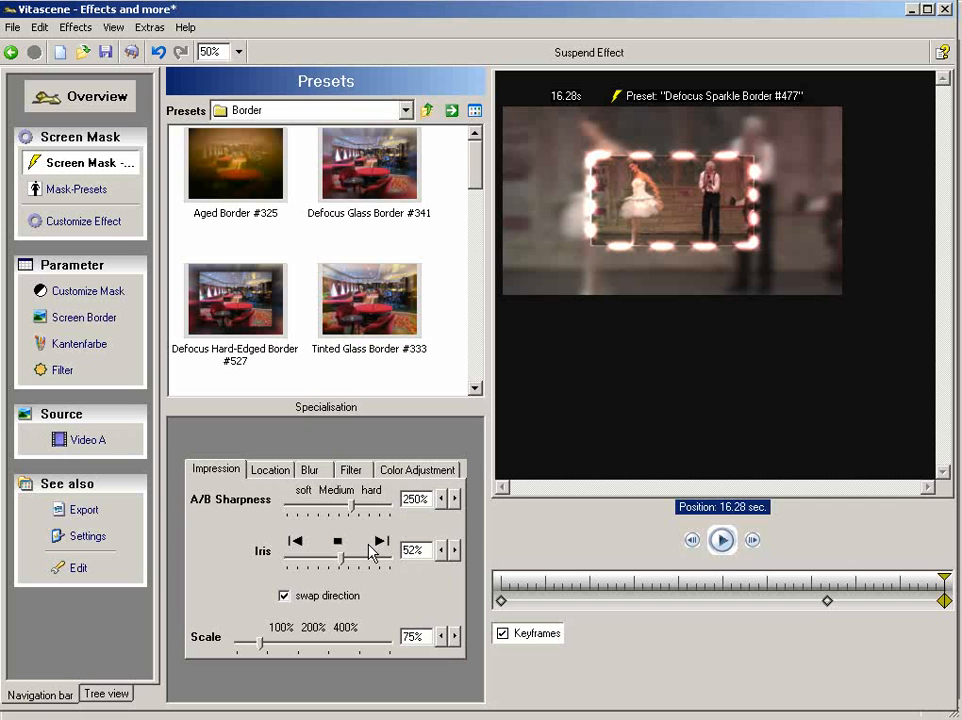
{"action": "mouse_move", "coordinate": [944, 577]}
{"action": "left_mouse_down"}
{"action": "mouse_move", "coordinate": [912, 575]}
{"action": "mouse_move", "coordinate": [944, 577]}
{"action": "left_mouse_up"}
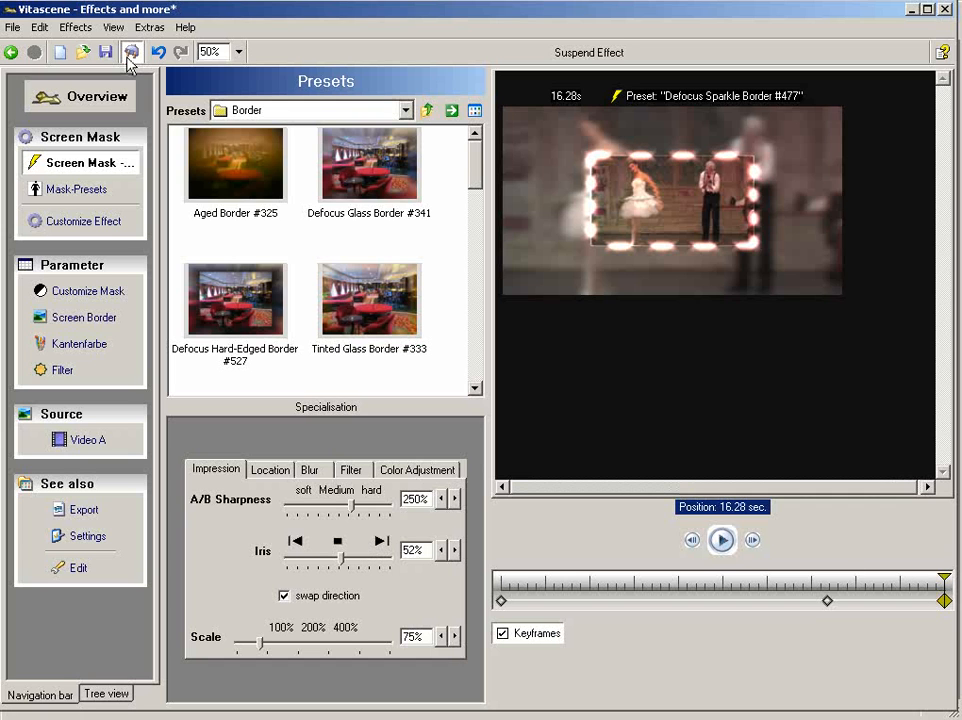
{"action": "left_click", "coordinate": [129, 57]}
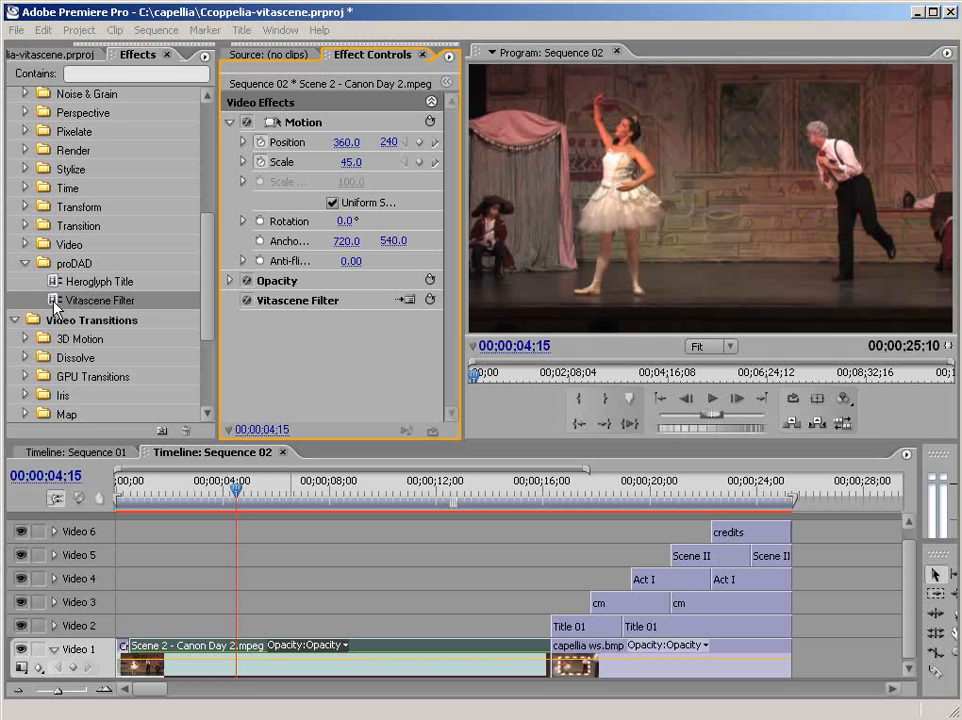
- Add another Vitascene Filter to the Scene 2 clip and load the Rack Defocus #115 preset from the Blur group
{"action": "left_click_drag", "start_coordinate": [55, 305], "coordinate": [365, 668]}
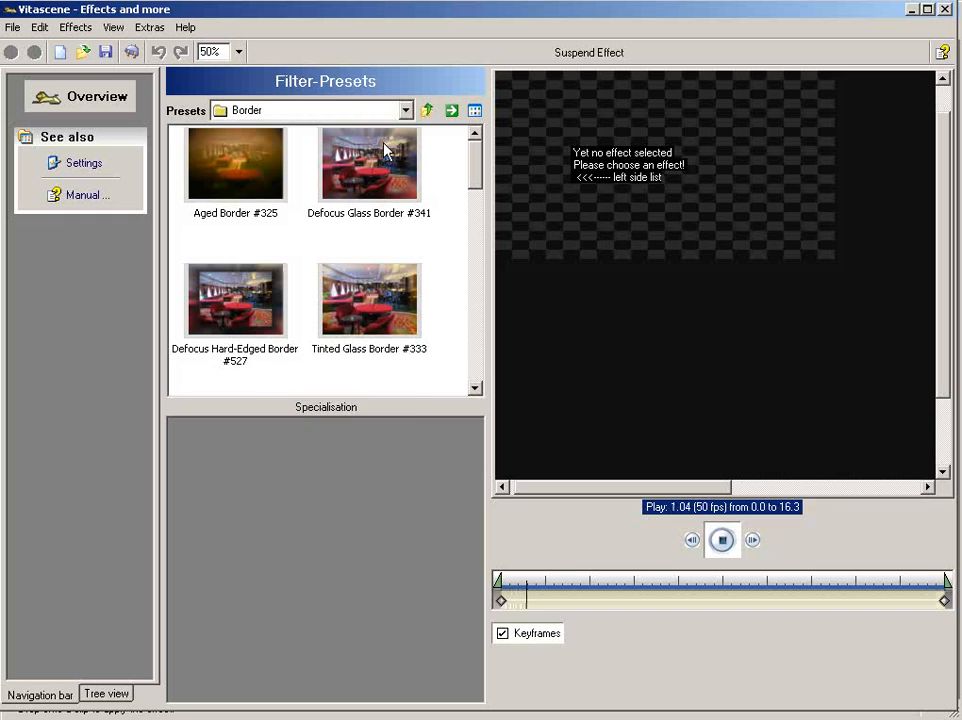
{"action": "left_click", "coordinate": [350, 112]}
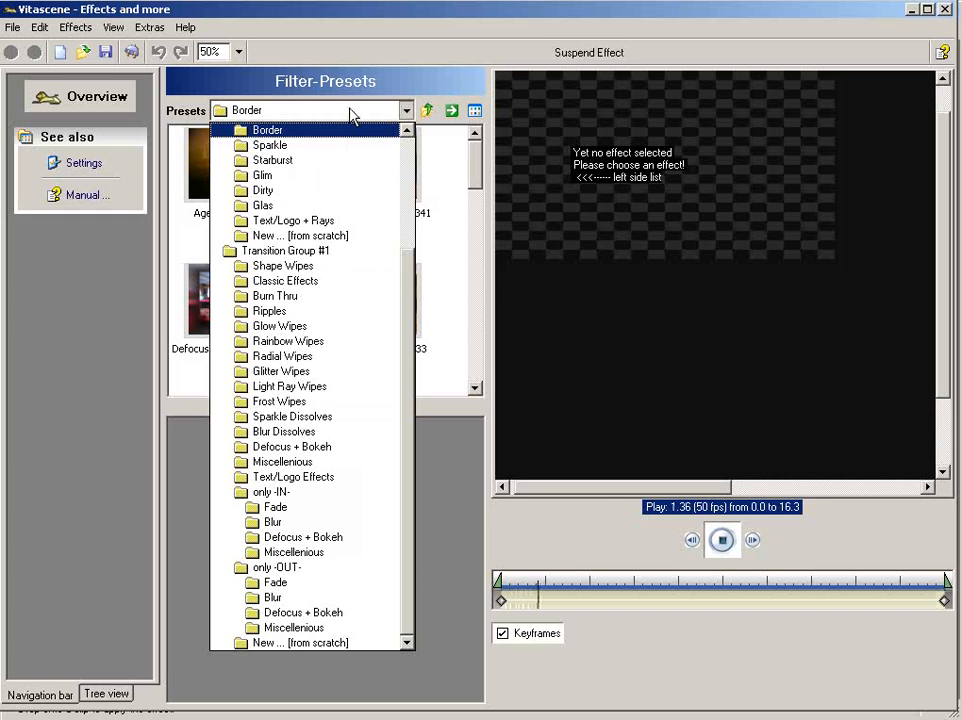
{"action": "scroll", "coordinate": [345, 125], "scroll_direction": "up", "scroll_amount": 1}
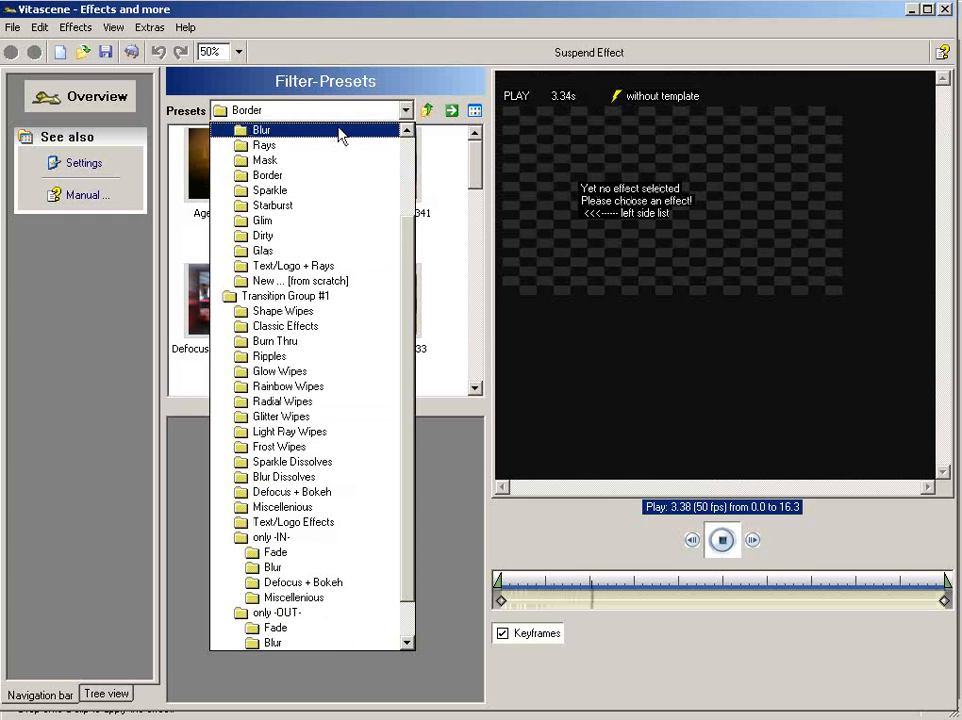
{"action": "left_click", "coordinate": [341, 131]}
{"action": "left_click_drag", "start_coordinate": [479, 278], "coordinate": [477, 163]}
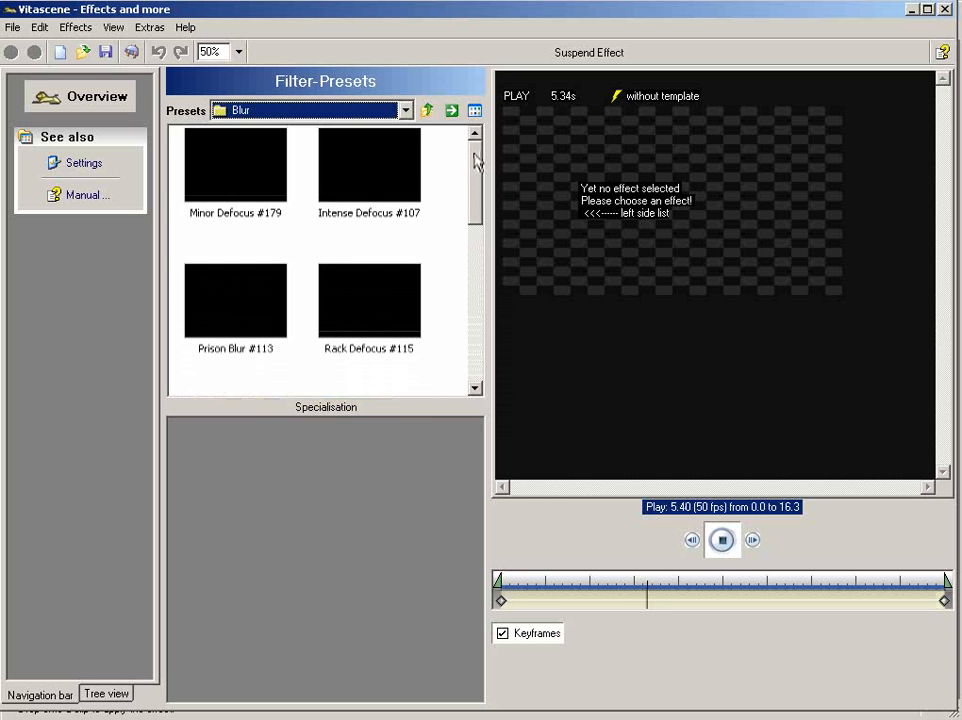
{"action": "left_click", "coordinate": [394, 304]}
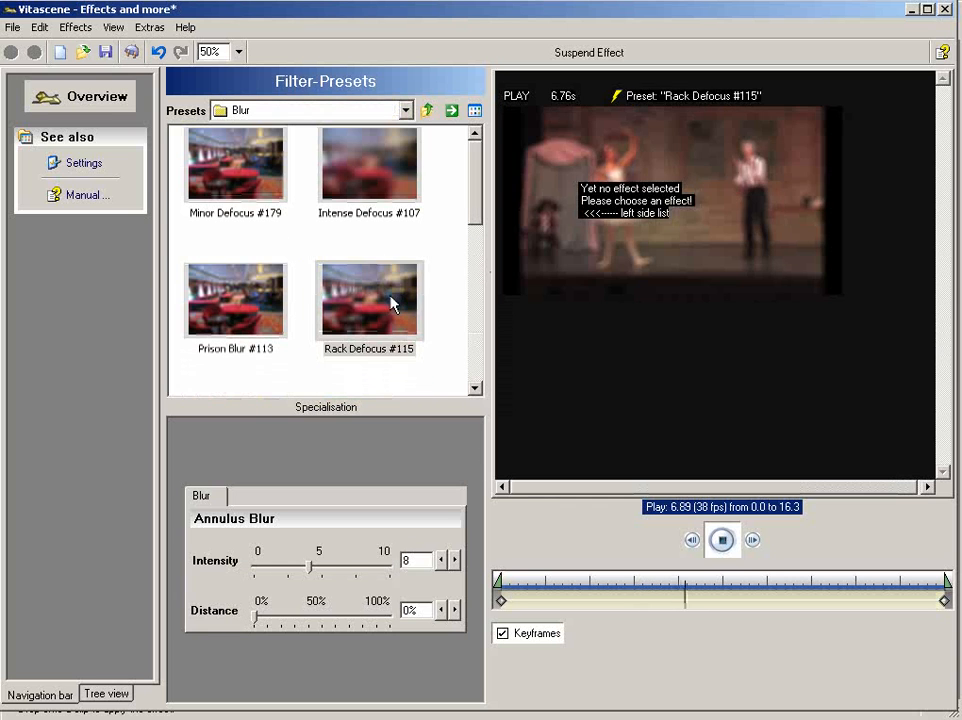
- Enlarge the preview to 100% and keyframe the blur Intensity to 0 at 12.01 seconds
{"action": "left_click", "coordinate": [239, 52]}
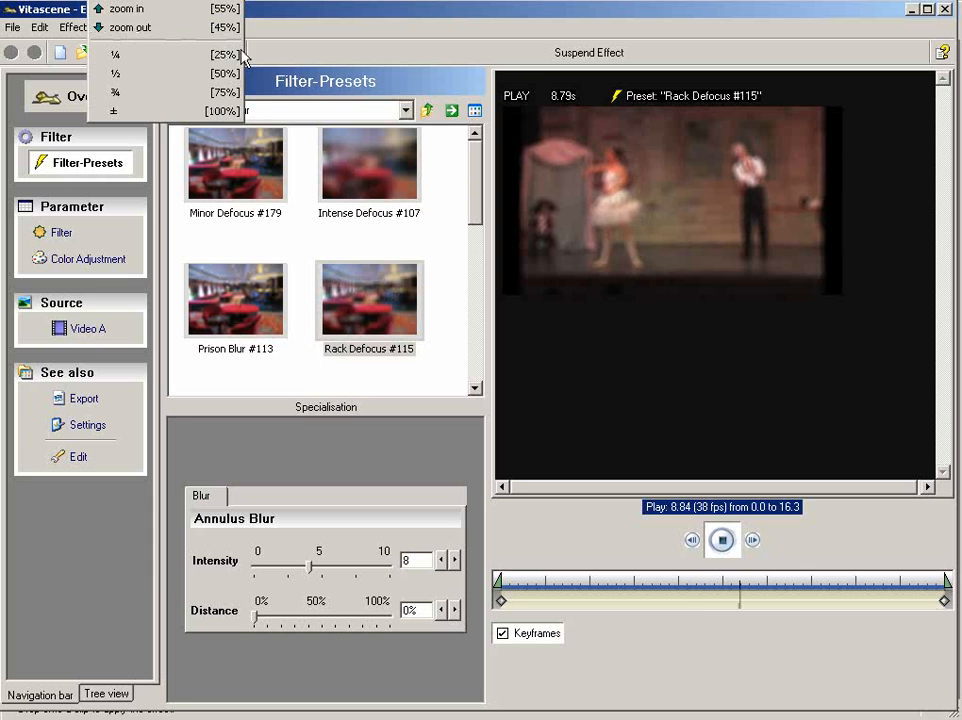
{"action": "left_click", "coordinate": [230, 111]}
{"action": "left_click_drag", "start_coordinate": [812, 575], "coordinate": [827, 575]}
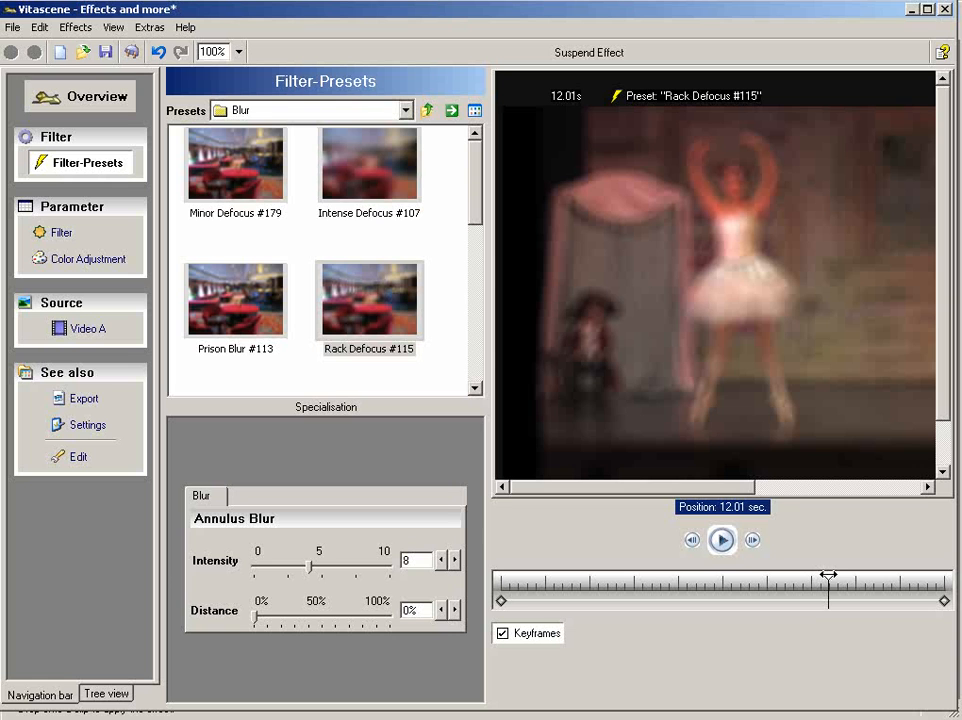
{"action": "left_click_drag", "start_coordinate": [312, 572], "coordinate": [253, 570]}
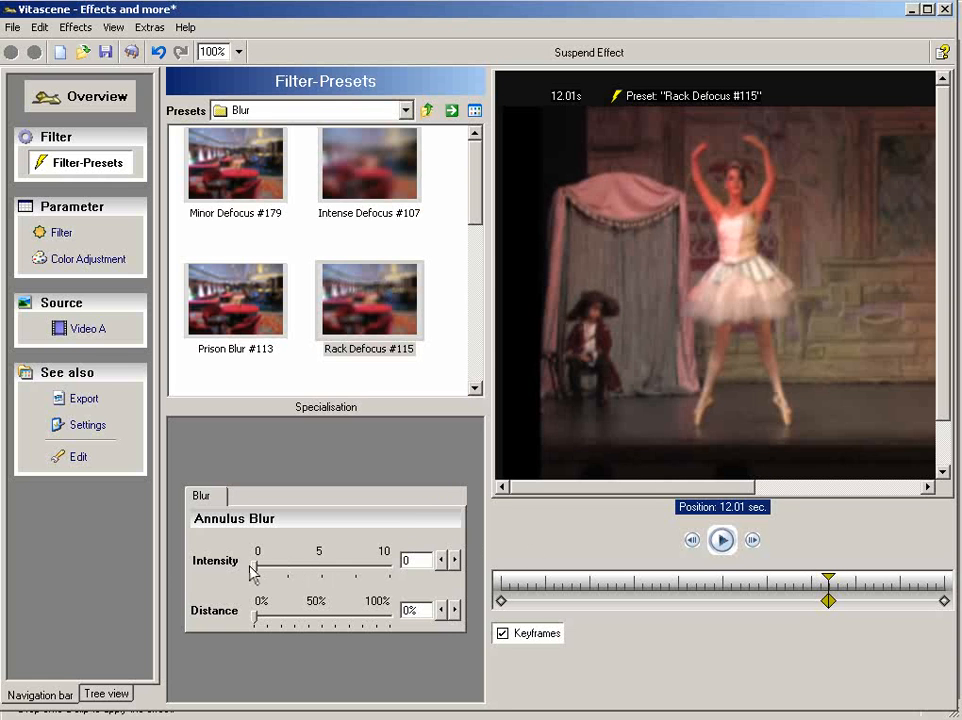
- Set the blur Intensity of the first keyframe at 0.00 seconds to 0 and apply the filter settings to the clip
{"action": "left_click", "coordinate": [501, 602]}
{"action": "left_click_drag", "start_coordinate": [307, 570], "coordinate": [229, 567]}
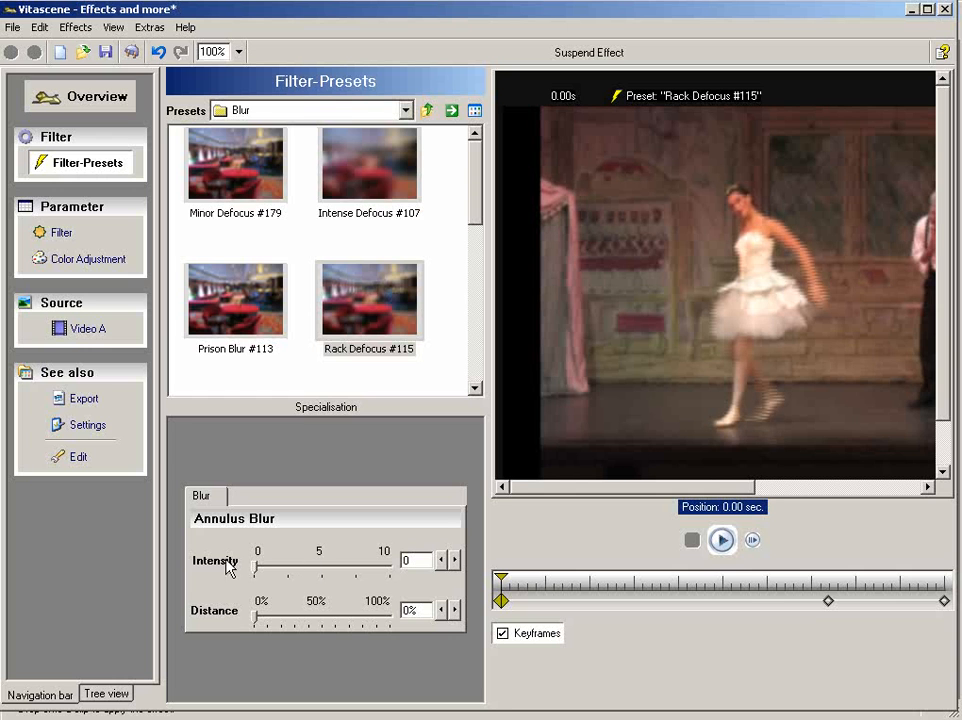
{"action": "mouse_move", "coordinate": [790, 580]}
{"action": "left_mouse_down"}
{"action": "mouse_move", "coordinate": [711, 578]}
{"action": "mouse_move", "coordinate": [943, 577]}
{"action": "left_mouse_up"}
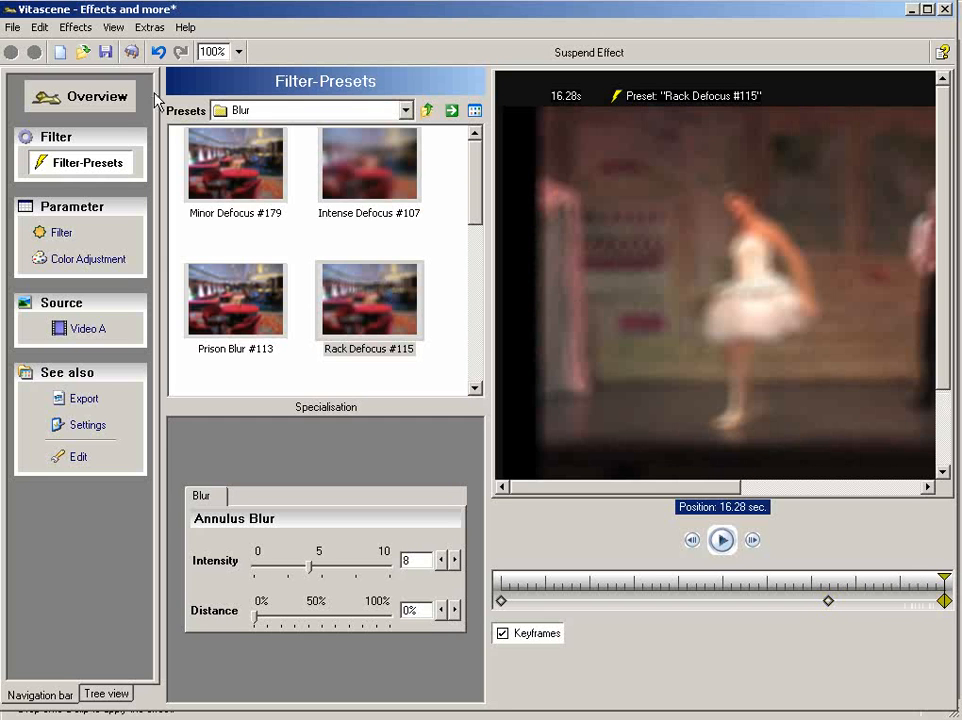
{"action": "left_click", "coordinate": [130, 55]}
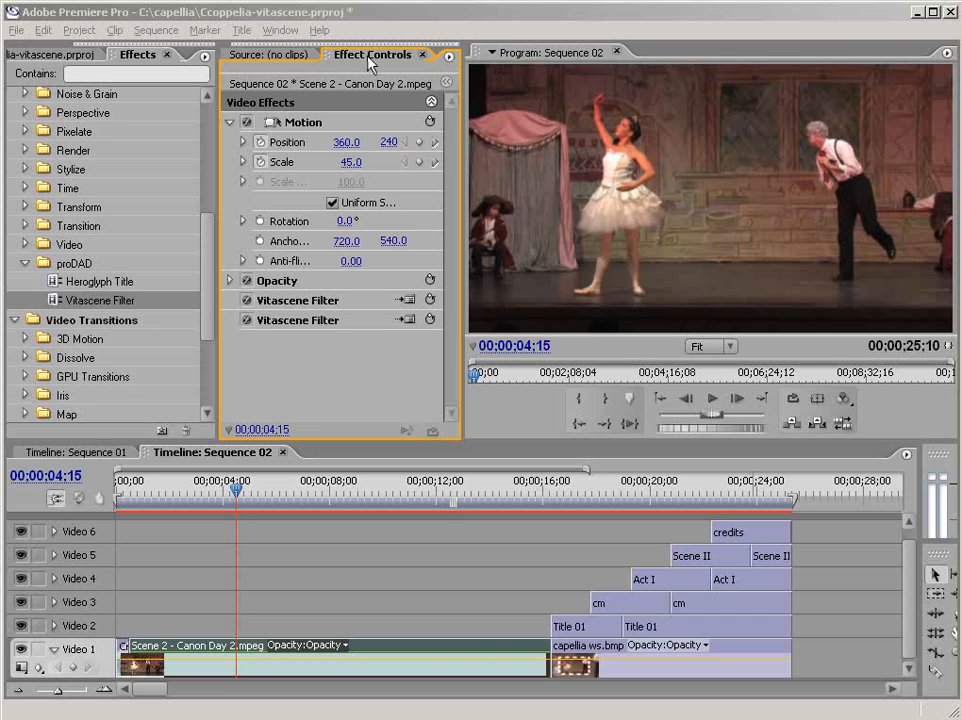
- Add a further Vitascene Filter to the Scene 2 clip and preview the Sub Red #103 preset from Film Look - Tint
{"action": "left_click", "coordinate": [92, 302]}
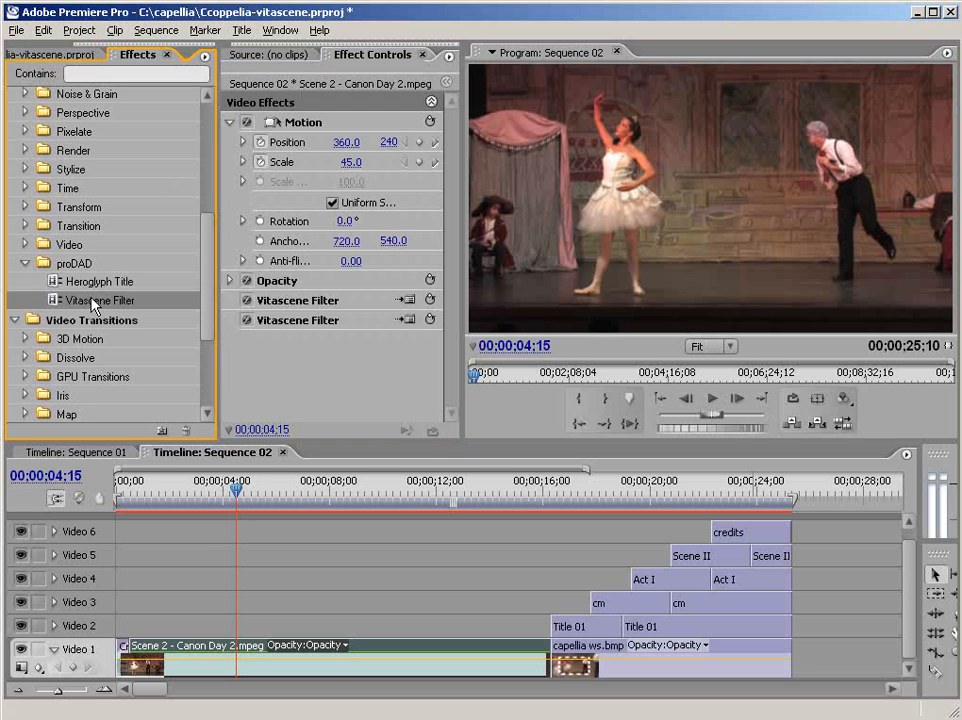
{"action": "left_click_drag", "start_coordinate": [135, 410], "coordinate": [262, 658]}
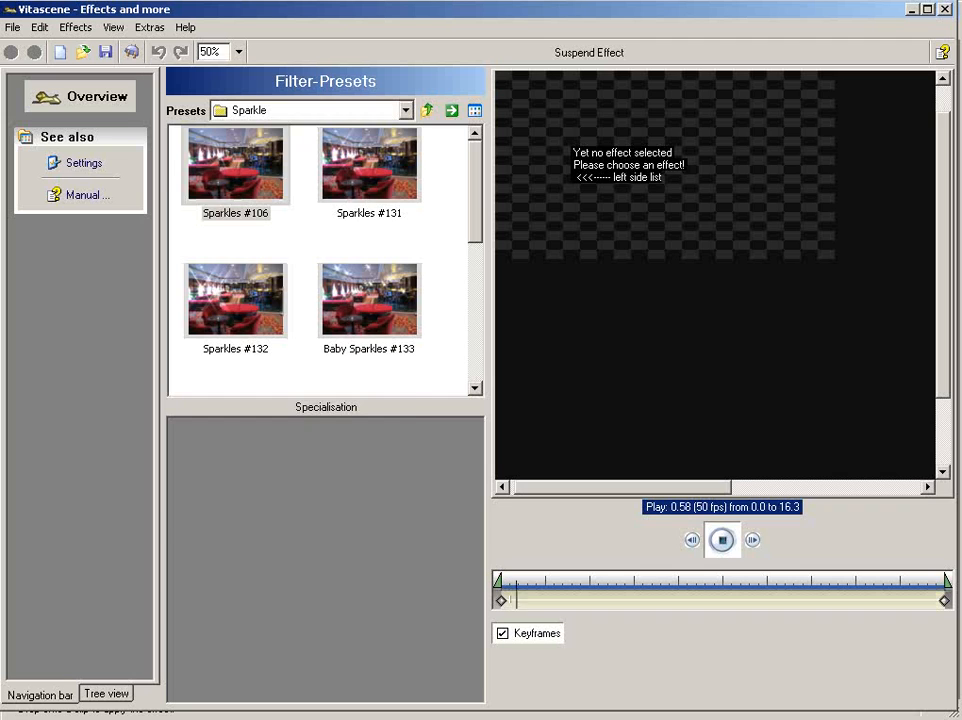
{"action": "left_click", "coordinate": [395, 112]}
{"action": "scroll", "coordinate": [393, 120], "scroll_direction": "up", "scroll_amount": 3}
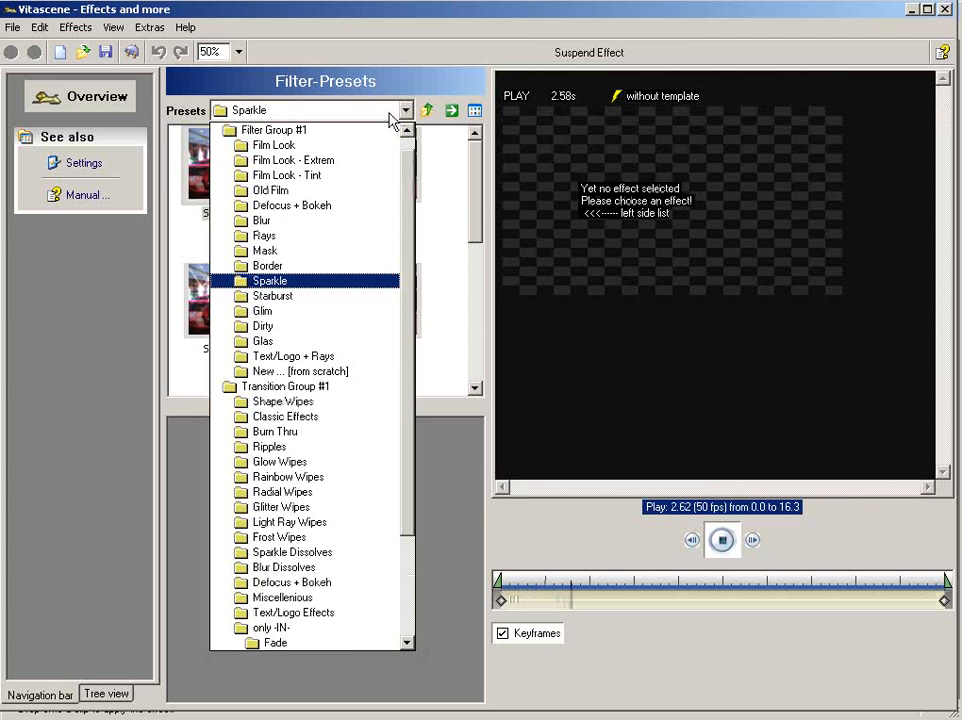
{"action": "left_click", "coordinate": [386, 176]}
{"action": "left_click", "coordinate": [383, 177]}
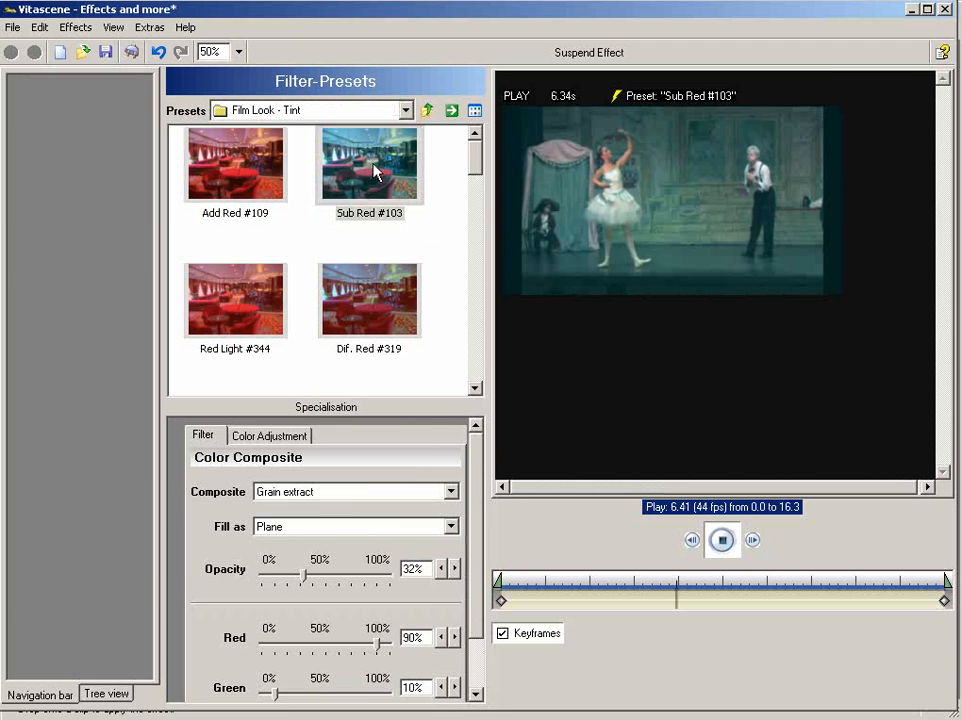
- Try the Sepia #93 preset from the Old Film group on the clip
{"action": "left_click", "coordinate": [387, 112]}
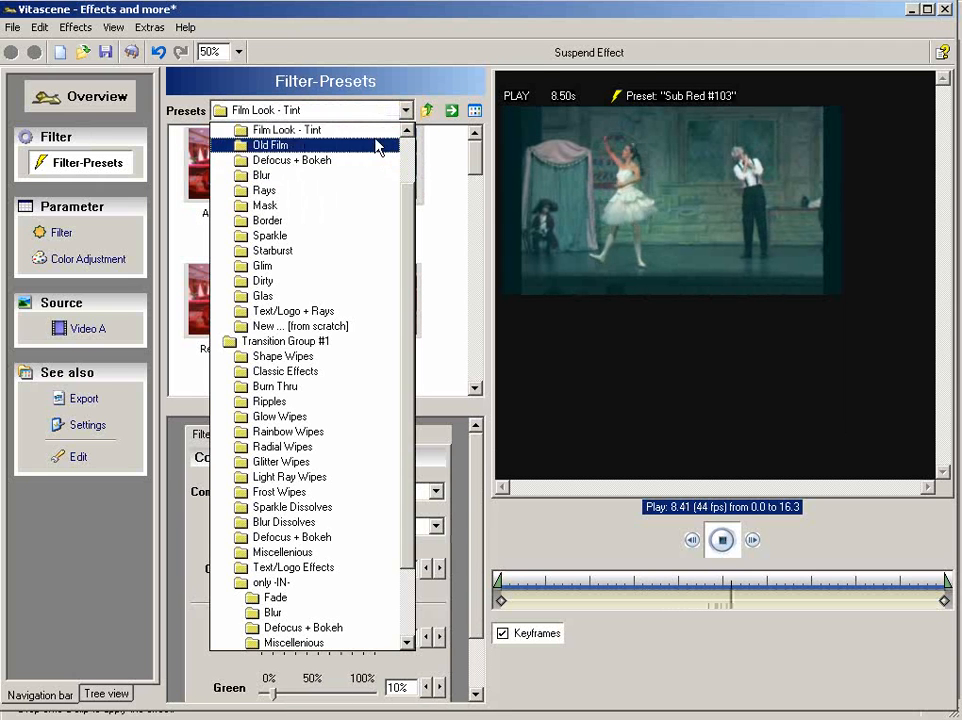
{"action": "left_click", "coordinate": [376, 147]}
{"action": "left_click", "coordinate": [264, 175]}
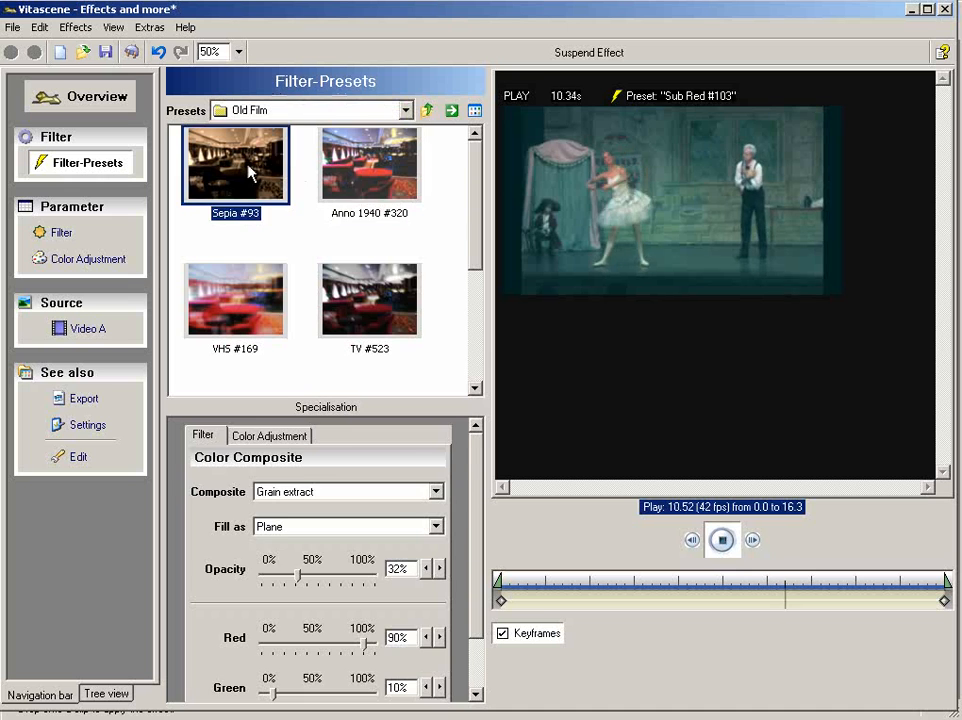
- Try the Dream #105 preset from the Film Look group and browse the group's remaining presets
{"action": "left_click", "coordinate": [360, 112]}
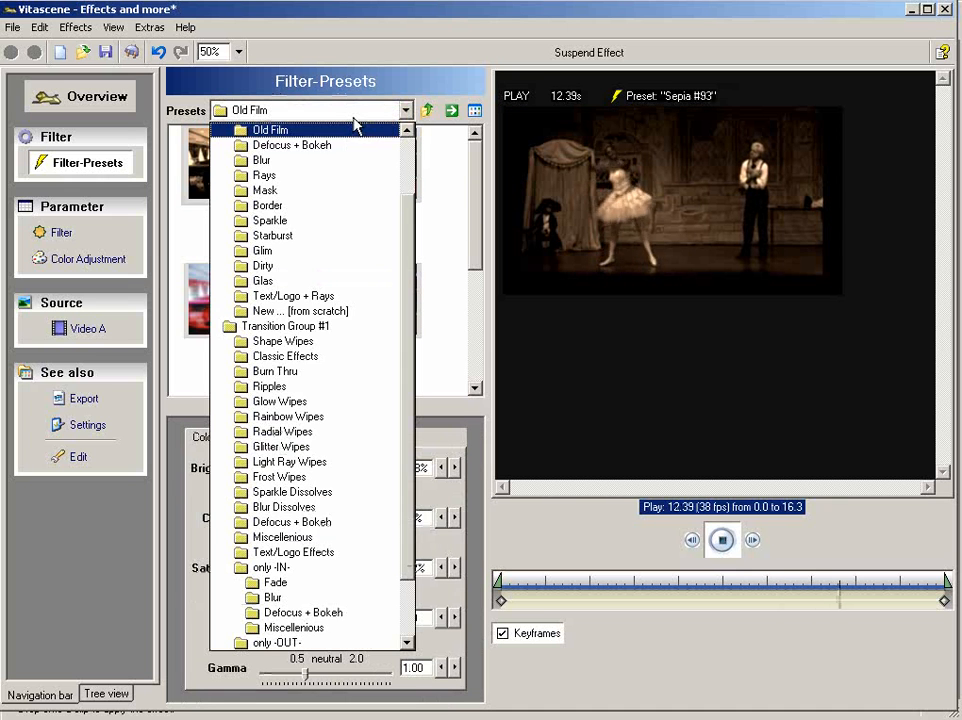
{"action": "scroll", "coordinate": [358, 124], "scroll_direction": "up", "scroll_amount": 2}
{"action": "left_click", "coordinate": [280, 160]}
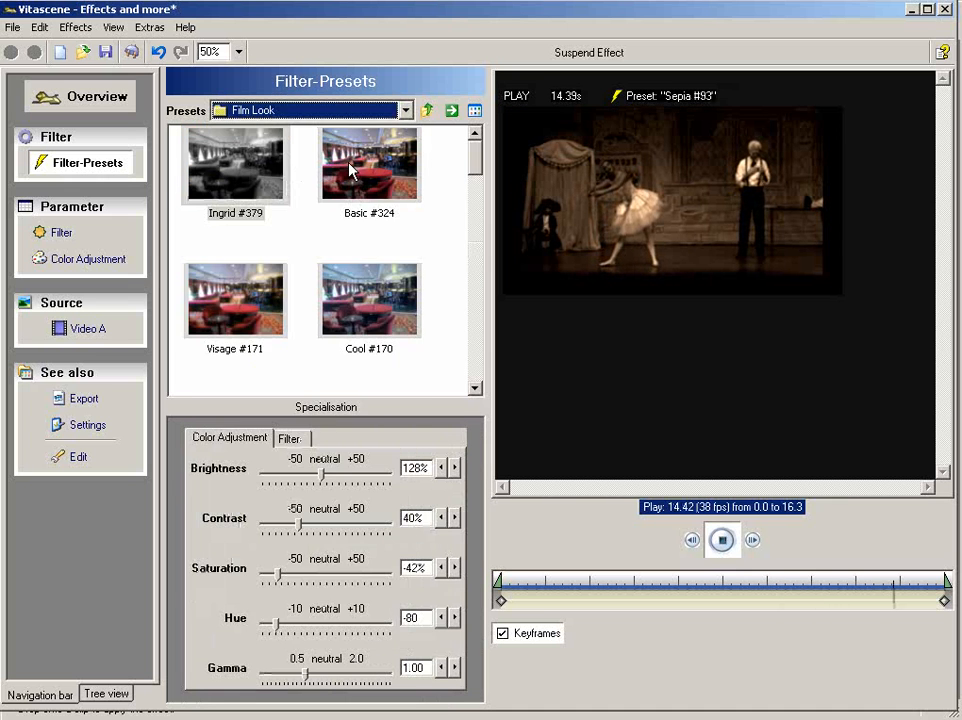
{"action": "left_click_drag", "start_coordinate": [470, 166], "coordinate": [468, 311]}
{"action": "left_click", "coordinate": [253, 243]}
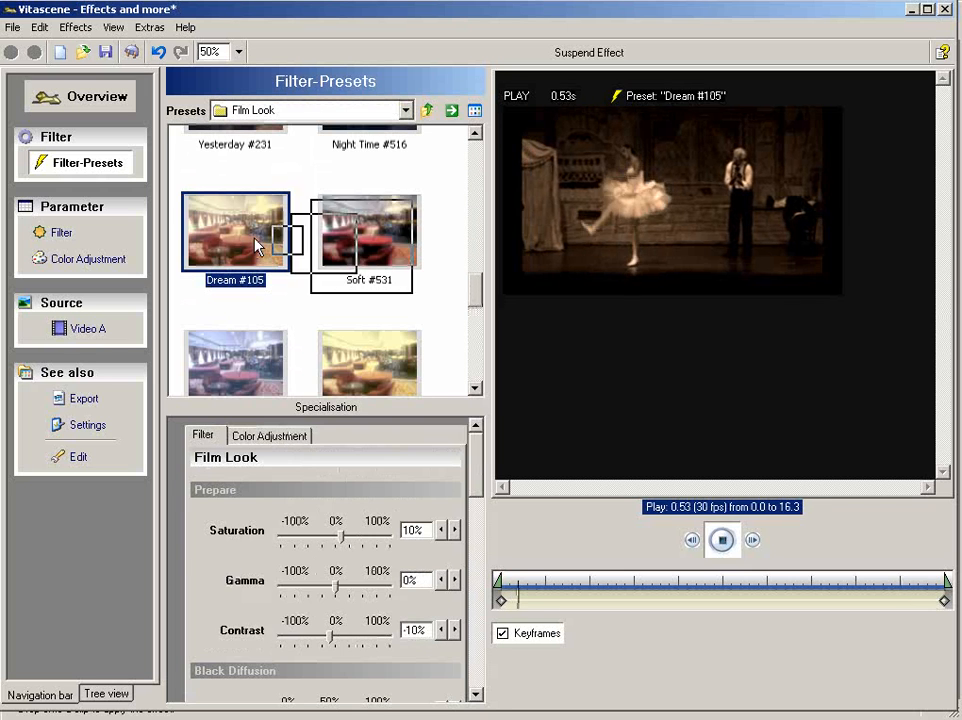
{"action": "left_click_drag", "start_coordinate": [477, 296], "coordinate": [476, 355]}
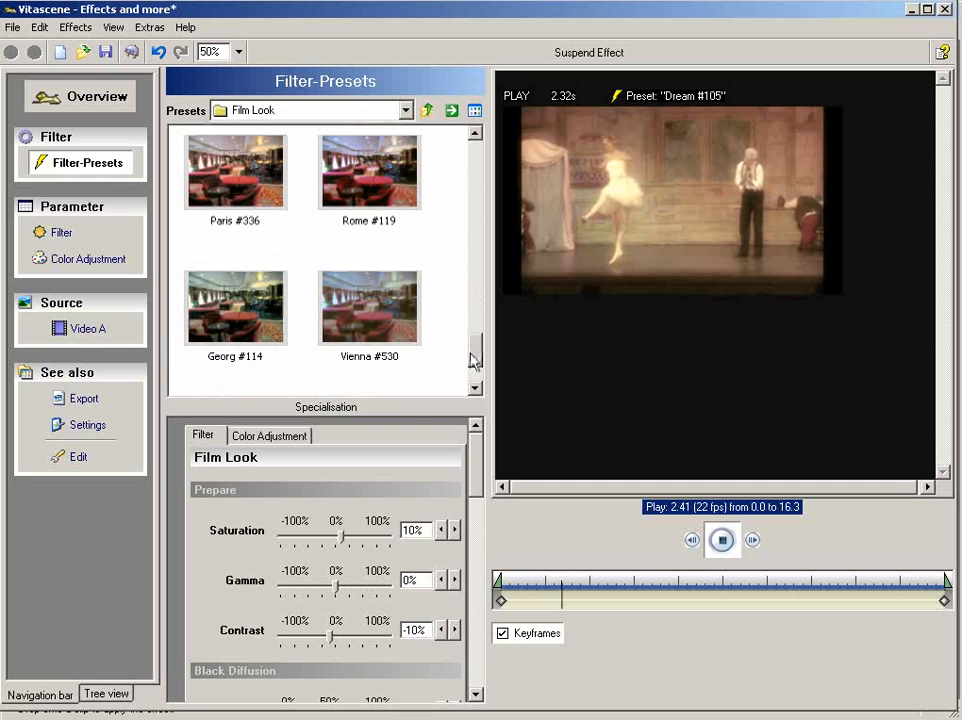
- Try the Anno 1940 #320 and VHS #169 presets from the Old Film group
{"action": "left_click", "coordinate": [405, 110]}
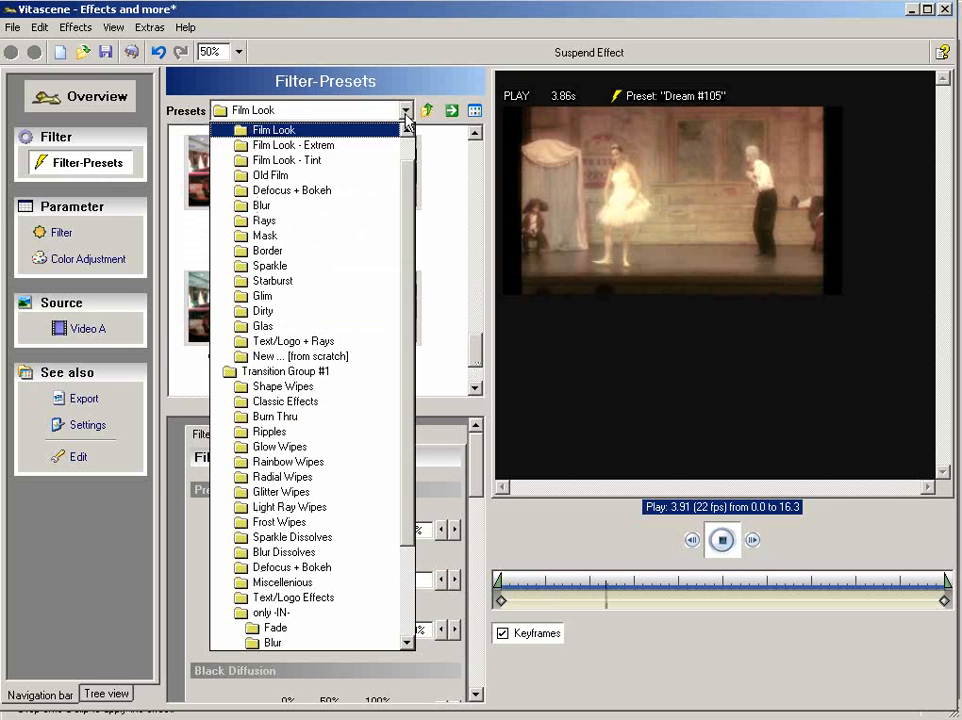
{"action": "left_click", "coordinate": [379, 177]}
{"action": "left_click", "coordinate": [379, 177]}
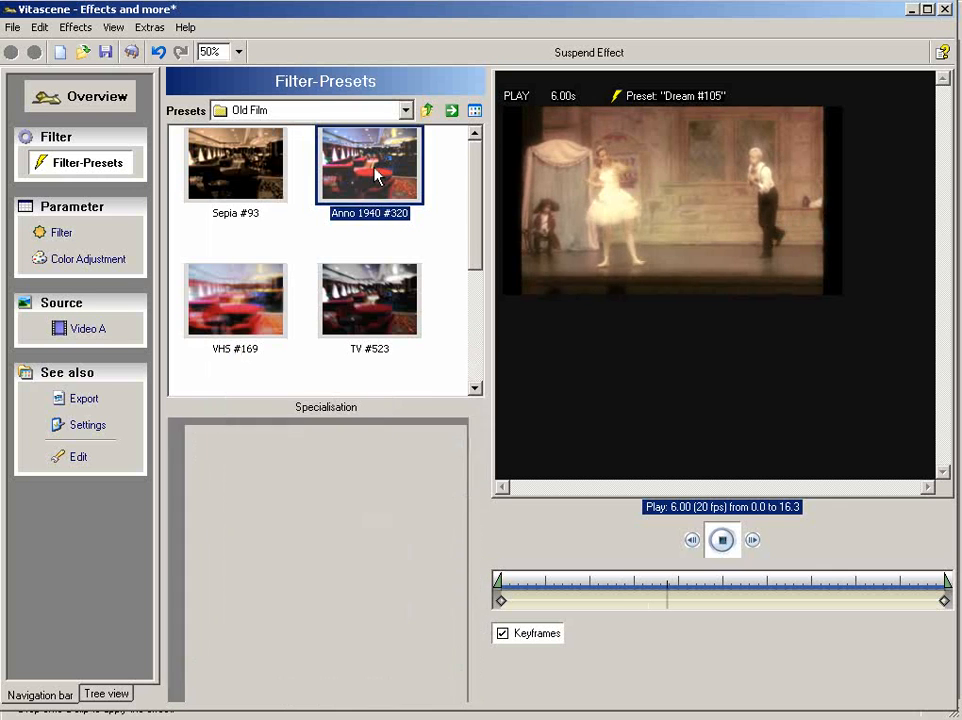
{"action": "left_click", "coordinate": [240, 300]}
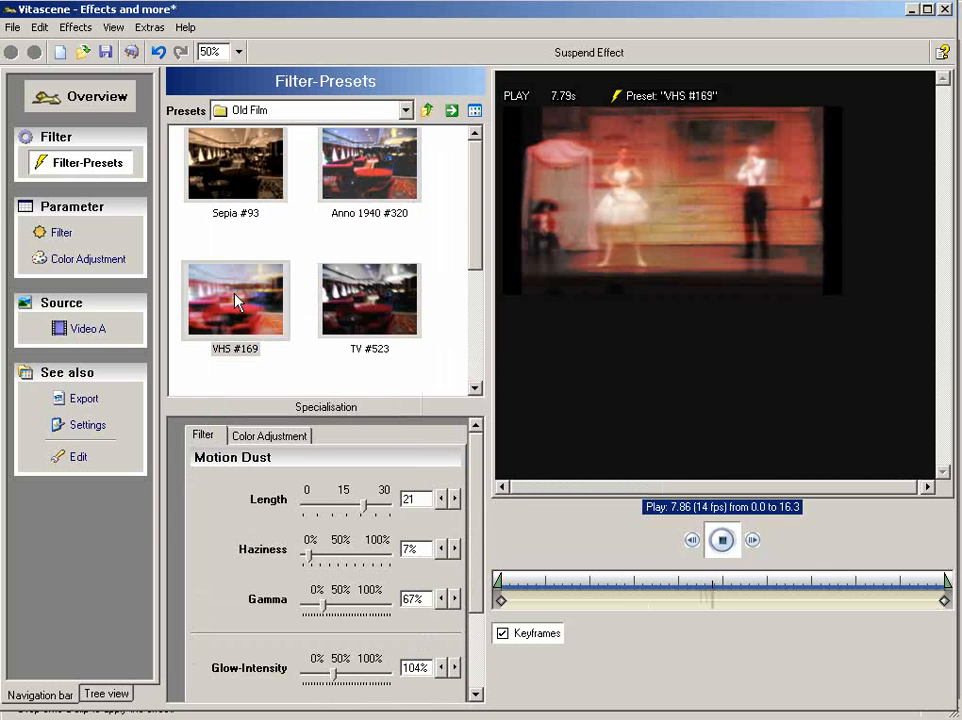
- Try the Rack Defocus #115 and Prison Blur #113 presets from the Blur group
{"action": "left_click", "coordinate": [375, 115]}
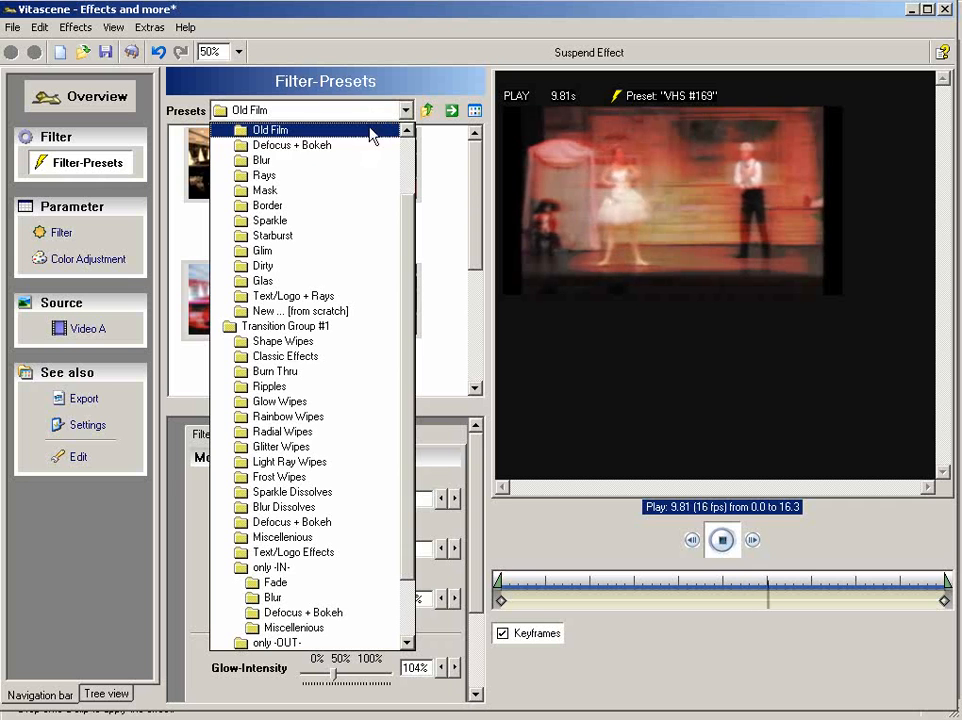
{"action": "left_click", "coordinate": [369, 161]}
{"action": "left_click", "coordinate": [365, 282]}
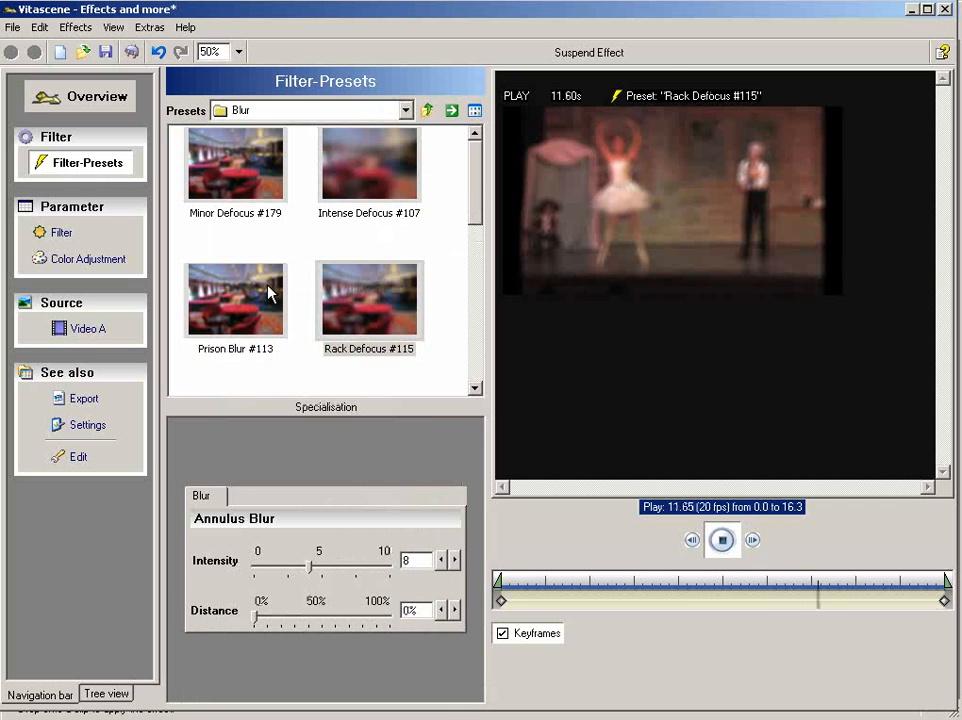
{"action": "left_click", "coordinate": [251, 296]}
- Try the Centre Light Rays #391 and Bloom Light Rays #390 presets from the Rays group
{"action": "left_click", "coordinate": [297, 113]}
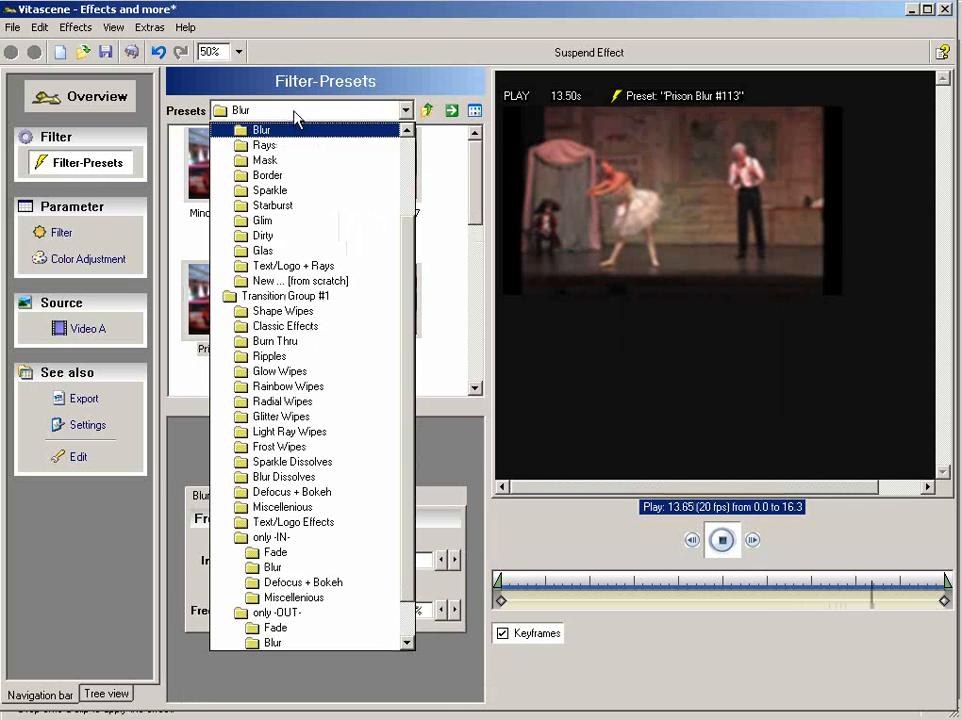
{"action": "left_click", "coordinate": [297, 146]}
{"action": "left_click", "coordinate": [350, 167]}
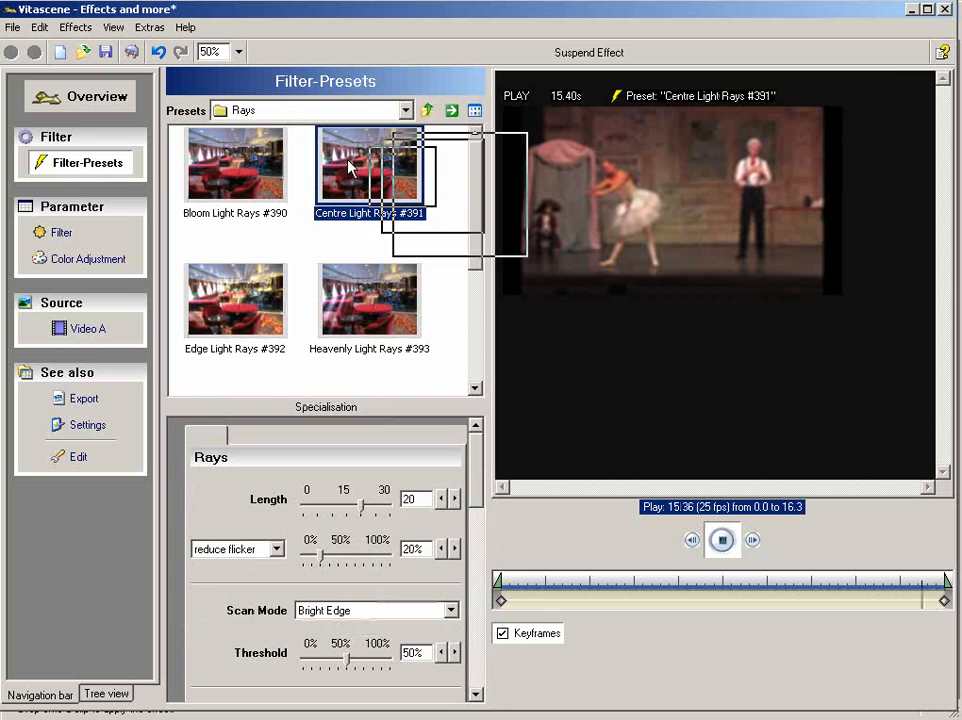
{"action": "left_click", "coordinate": [264, 163]}
- Try the Binoculars #292 preset from the Mask group on the clip
{"action": "left_click", "coordinate": [325, 116]}
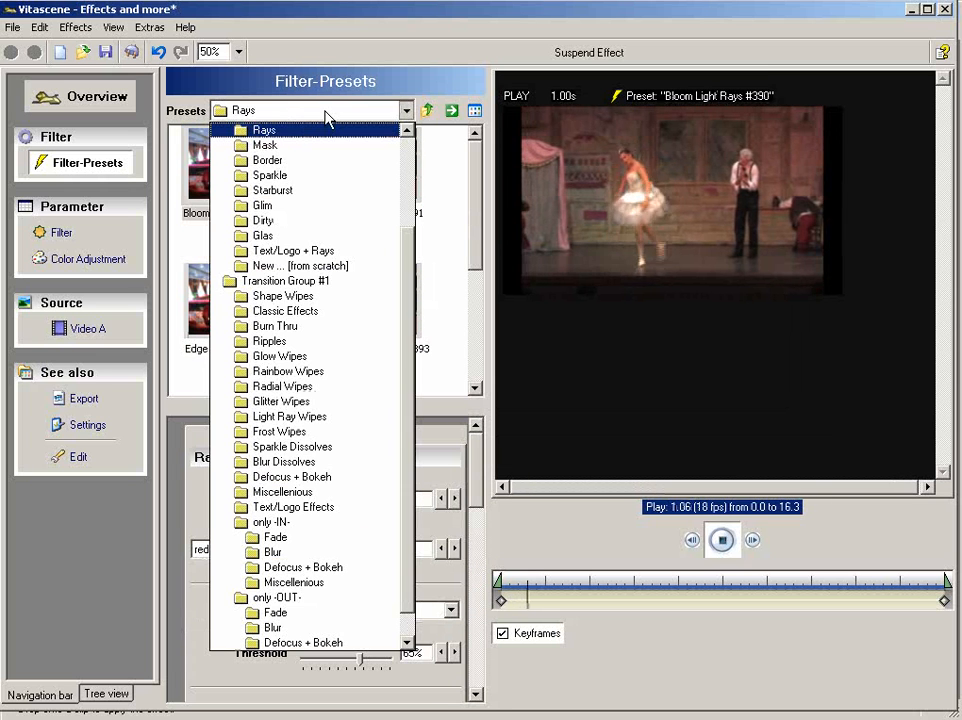
{"action": "left_click", "coordinate": [326, 146]}
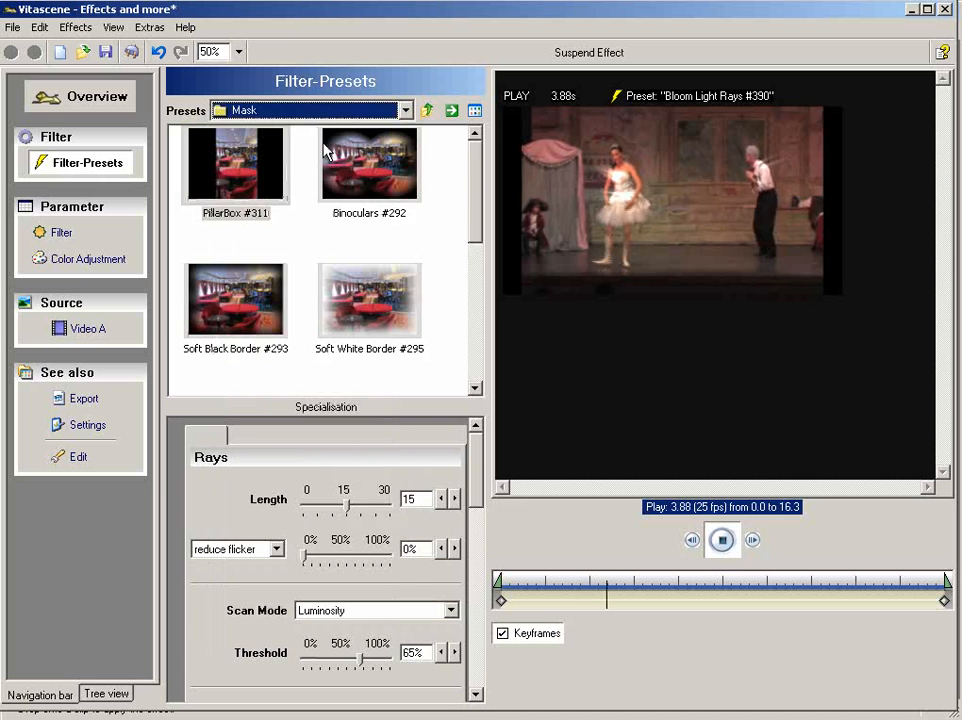
{"action": "left_click", "coordinate": [370, 180]}
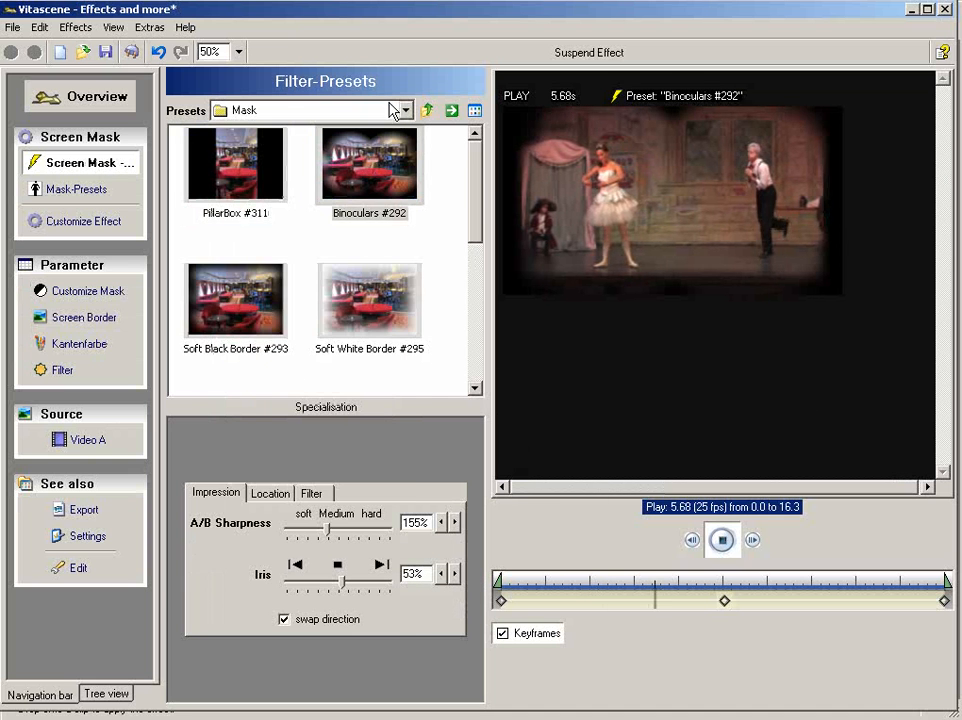
- Try the Classic Glow 3D #253 and Classic Glow #252 presets from the Glim group
{"action": "left_click", "coordinate": [395, 108]}
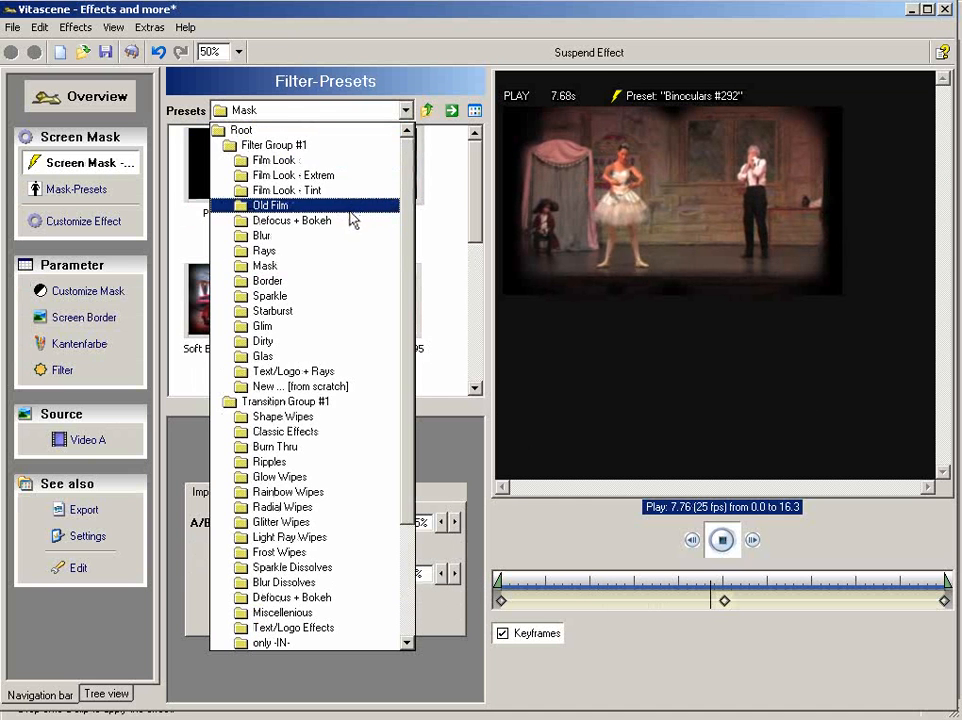
{"action": "left_click", "coordinate": [338, 326]}
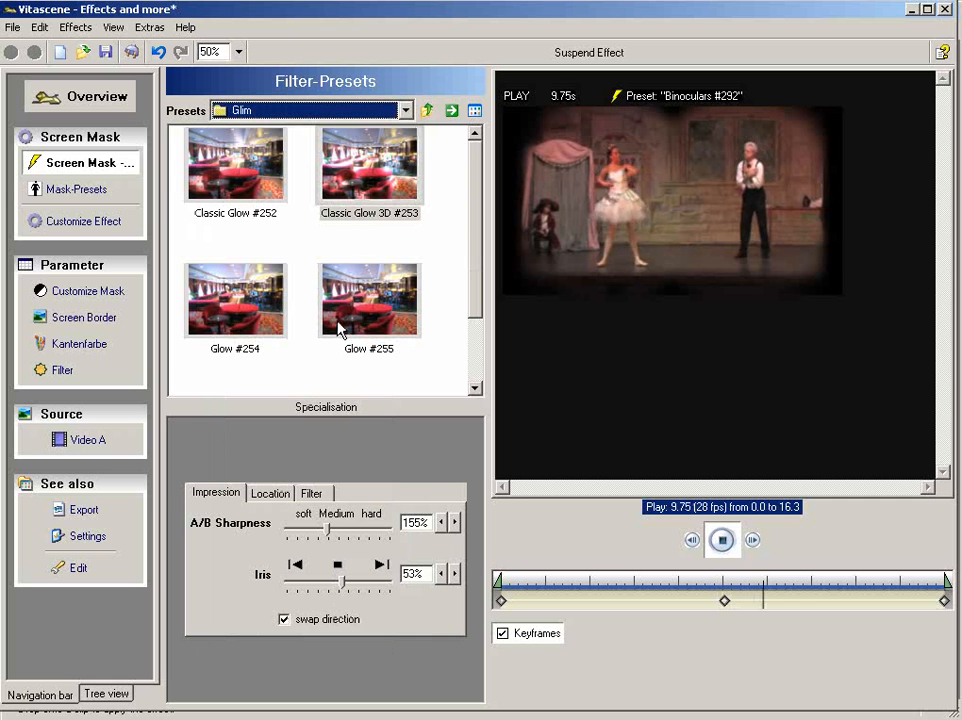
{"action": "double_click", "coordinate": [375, 184]}
{"action": "double_click", "coordinate": [242, 184]}
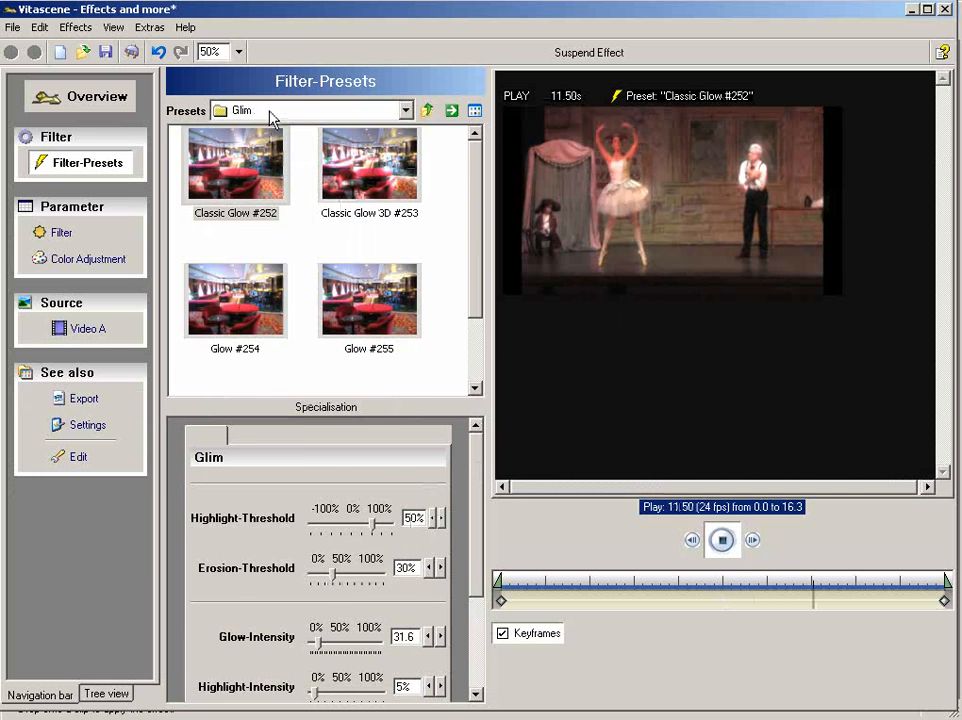
- Load the Rainbow Vignette #298 preset from the Dirty group to preview it on the clip
{"action": "left_click", "coordinate": [270, 117]}
{"action": "left_click", "coordinate": [280, 192]}
{"action": "left_click", "coordinate": [365, 310]}
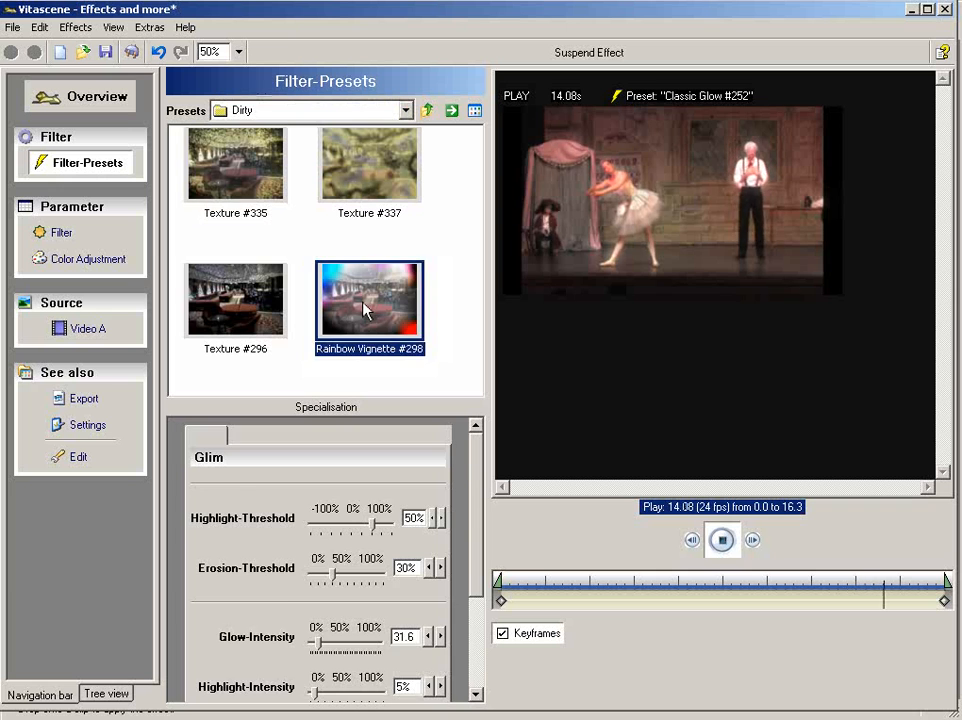
- Try the Rainbow Vignette #298 and Texture #296 presets from the Dirty group on the clip
{"action": "double_click", "coordinate": [365, 310]}
{"action": "double_click", "coordinate": [258, 302]}
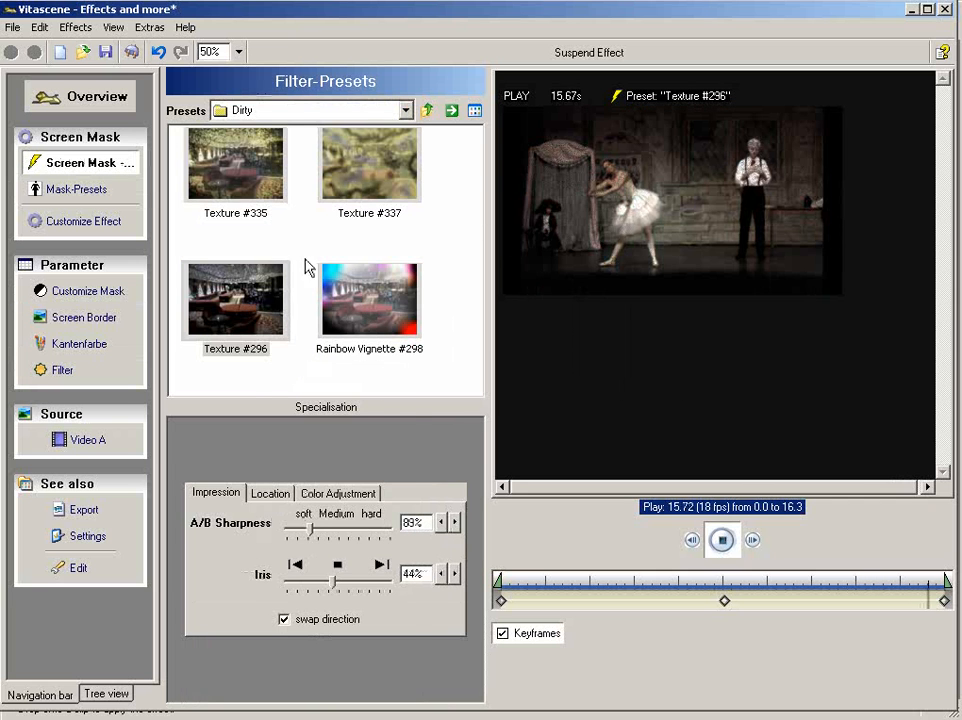
- Load the Sparkles #106 preset from the Sparkle group onto the clip
{"action": "left_click", "coordinate": [333, 112]}
{"action": "scroll", "coordinate": [333, 112], "scroll_direction": "up", "scroll_amount": 2}
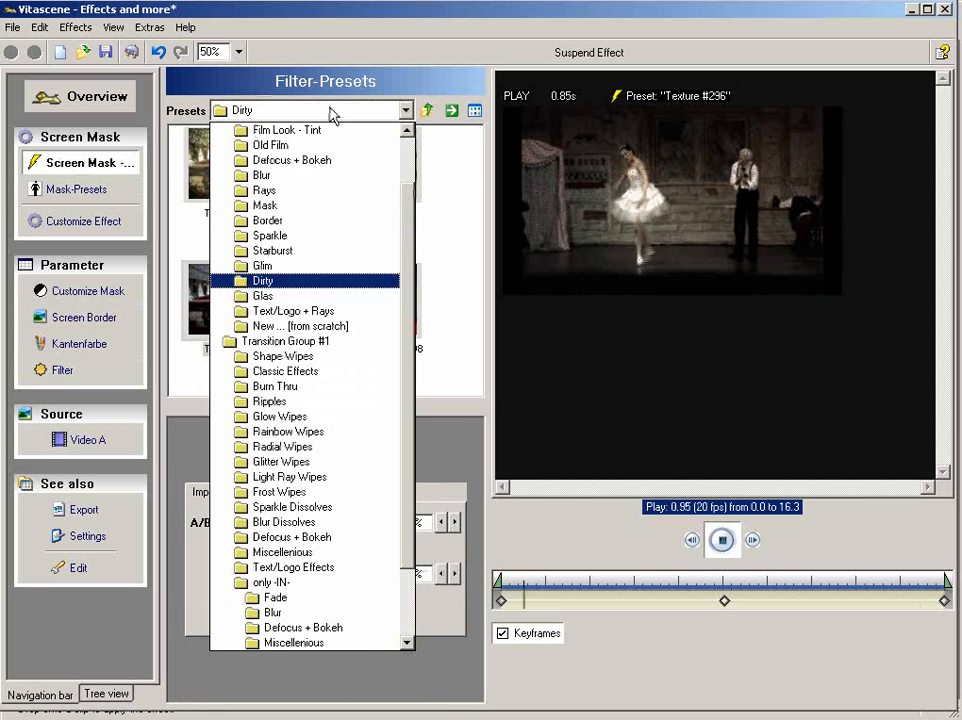
{"action": "left_click", "coordinate": [322, 236]}
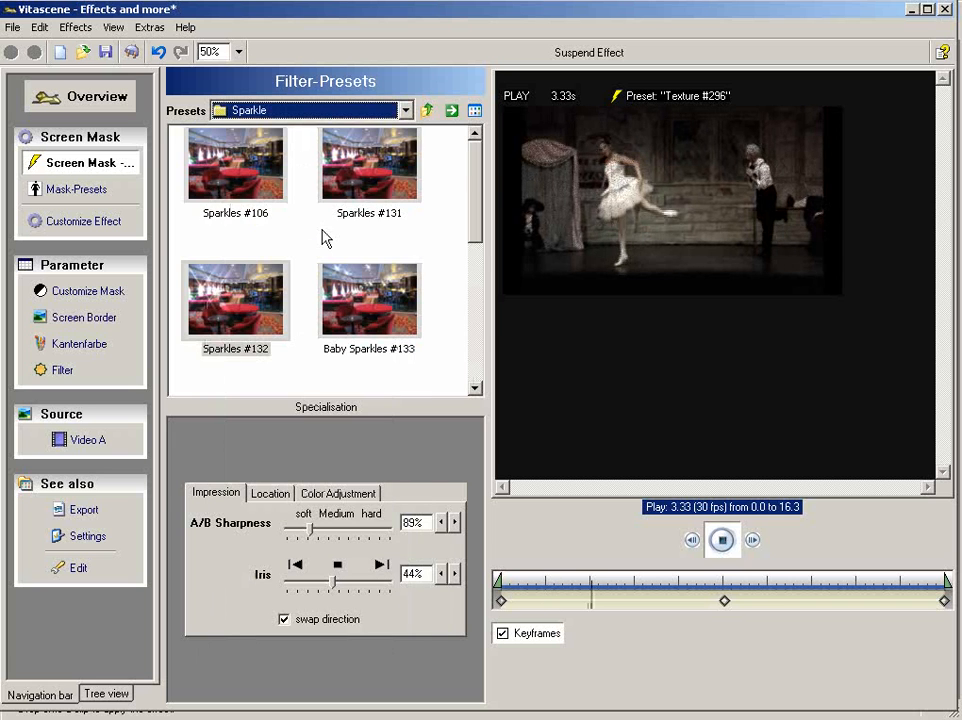
{"action": "double_click", "coordinate": [251, 173]}
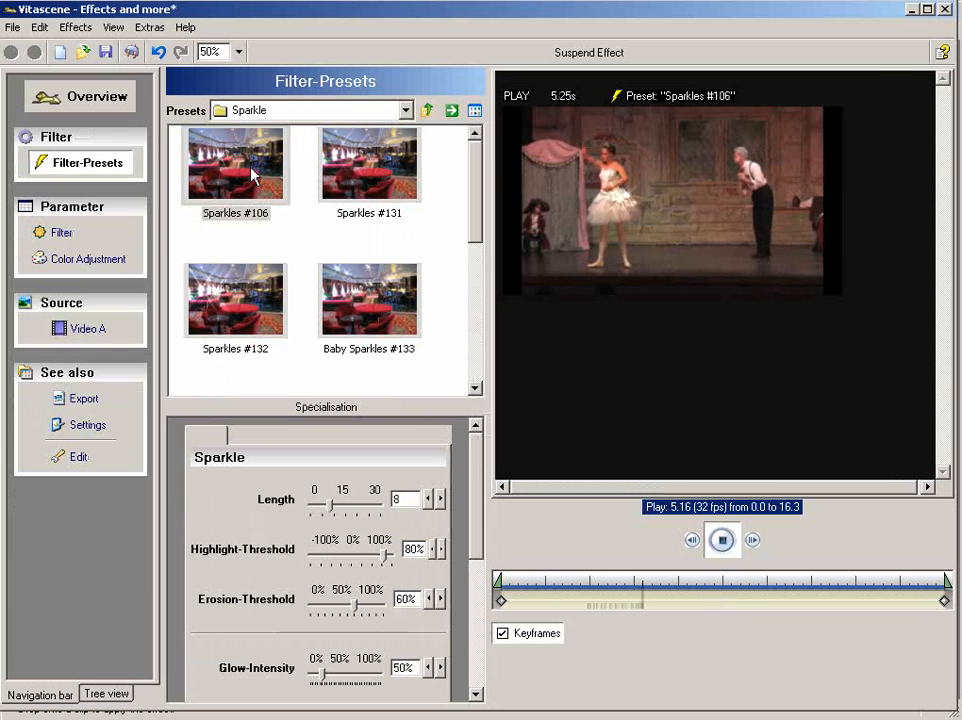
- Stop the preview and keyframe the sparkle's Highlight-Threshold at about 44% at 8.44 s
{"action": "left_click", "coordinate": [723, 543]}
{"action": "left_click_drag", "start_coordinate": [698, 578], "coordinate": [731, 578]}
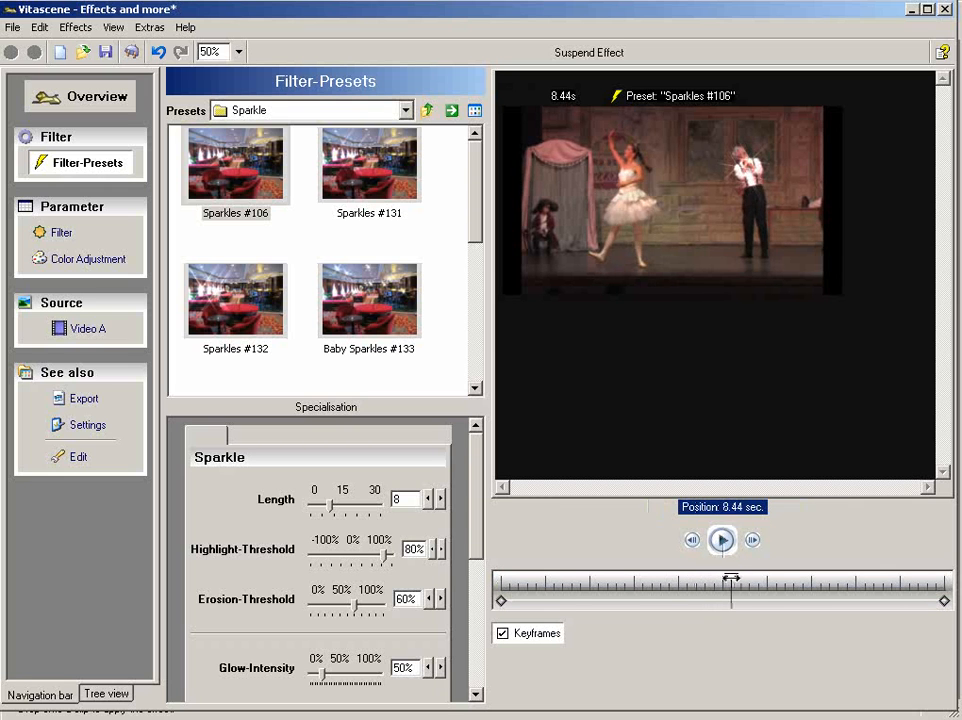
{"action": "left_click_drag", "start_coordinate": [390, 563], "coordinate": [370, 558]}
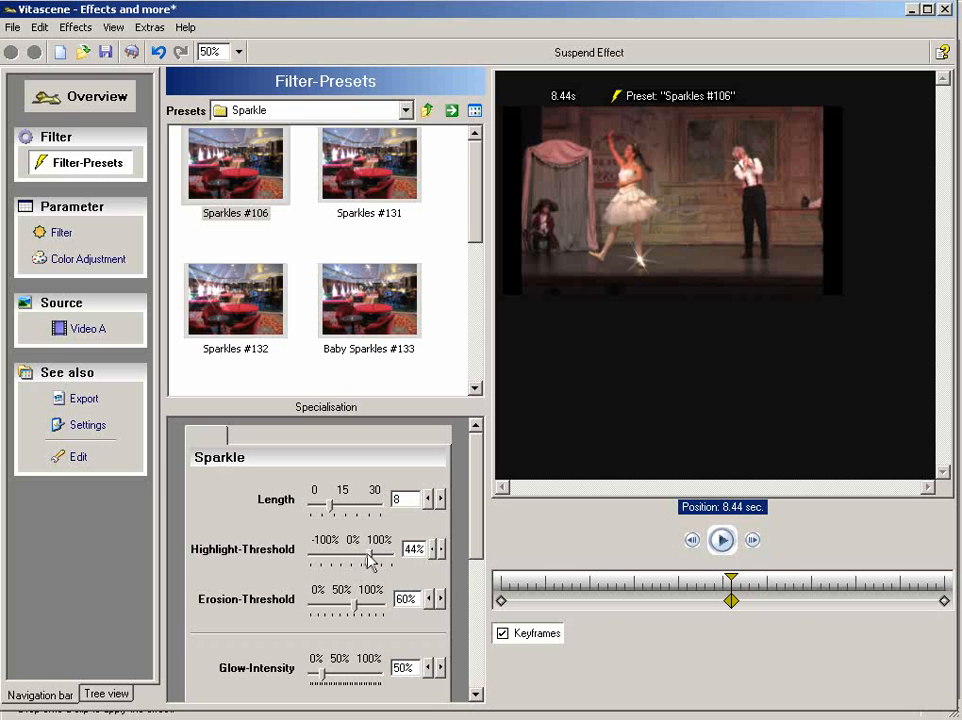
- Keyframe the sparkle's Highlight-Threshold at 10.94 s and set it to 47% at 12.01 s
{"action": "left_click_drag", "start_coordinate": [731, 576], "coordinate": [800, 576]}
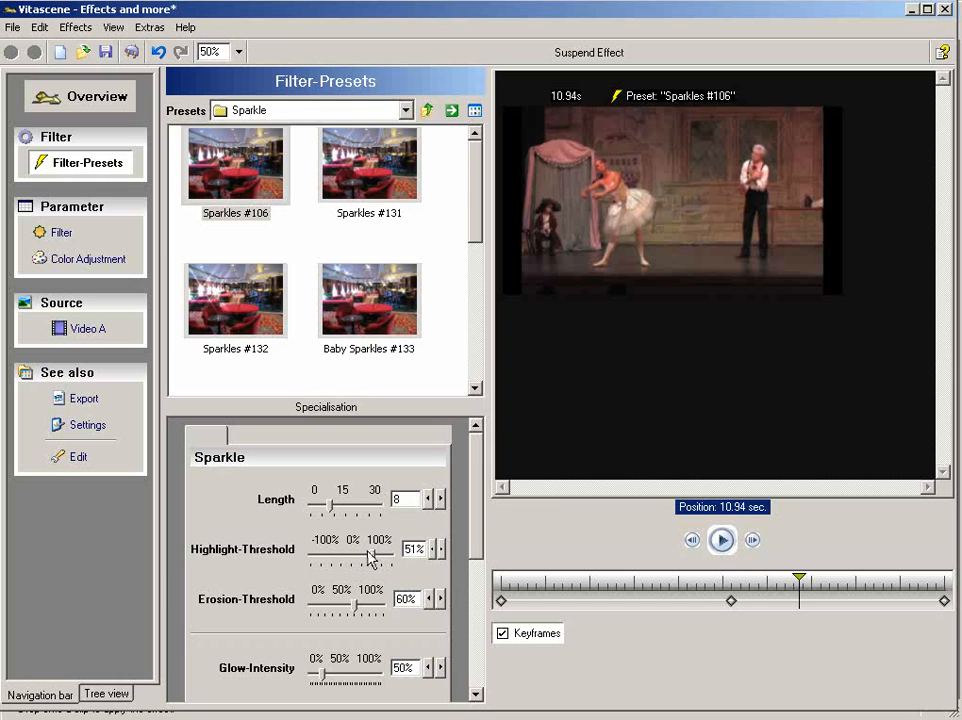
{"action": "left_click_drag", "start_coordinate": [310, 558], "coordinate": [318, 558]}
{"action": "left_click_drag", "start_coordinate": [808, 580], "coordinate": [830, 579]}
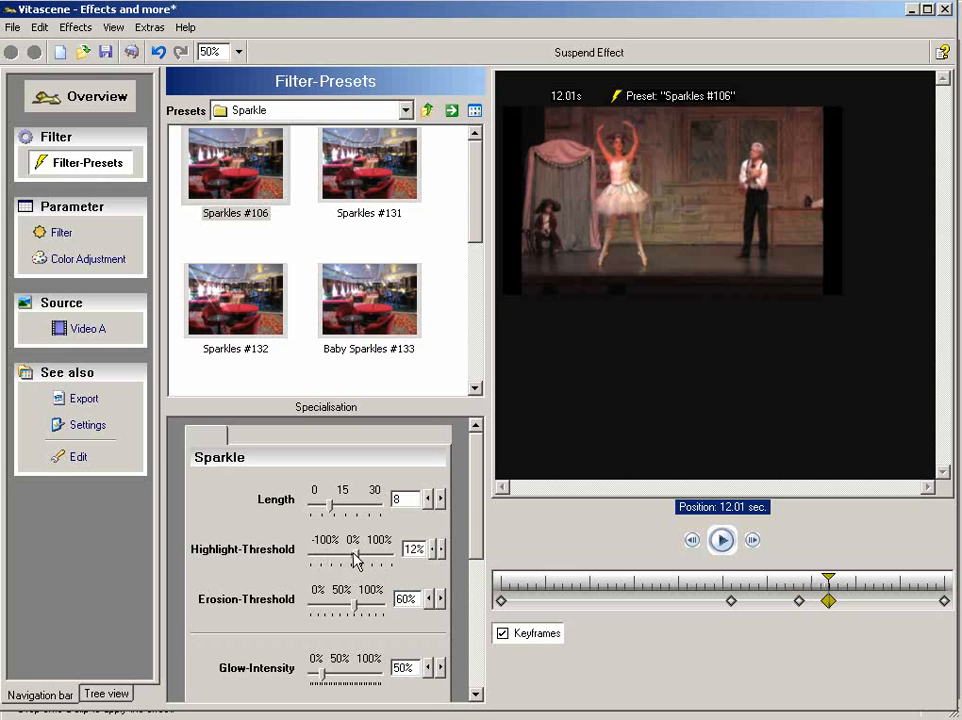
{"action": "left_click_drag", "start_coordinate": [385, 560], "coordinate": [381, 560]}
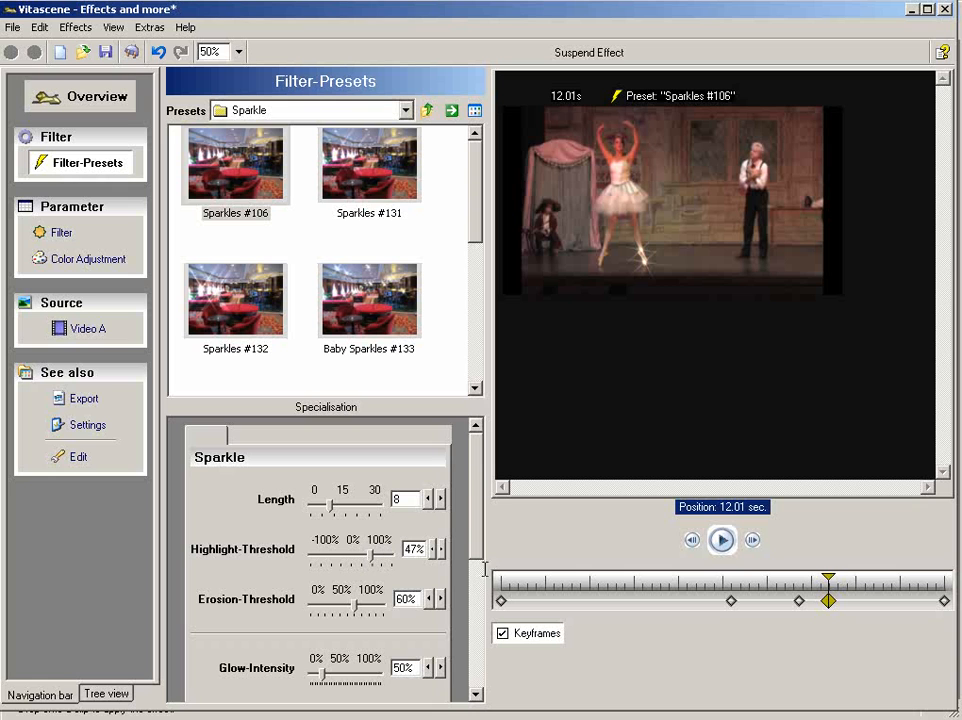
- Check the sparkles at 13.71 s, apply the filter back in Premiere Pro, and play Sequence 02 from the start
{"action": "left_click_drag", "start_coordinate": [830, 578], "coordinate": [878, 577]}
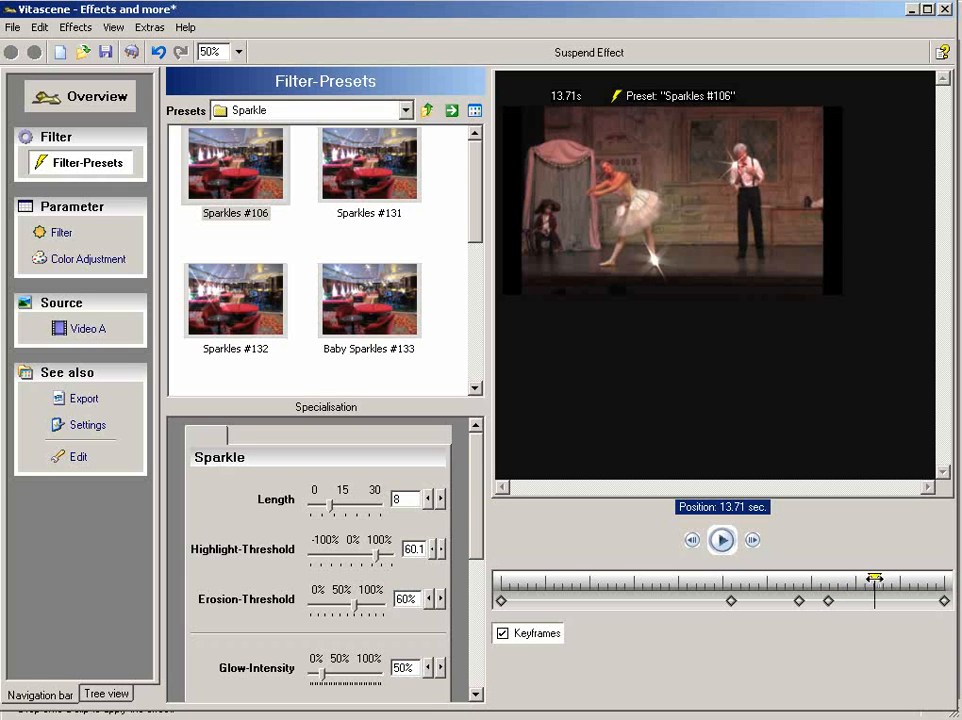
{"action": "left_click", "coordinate": [131, 52]}
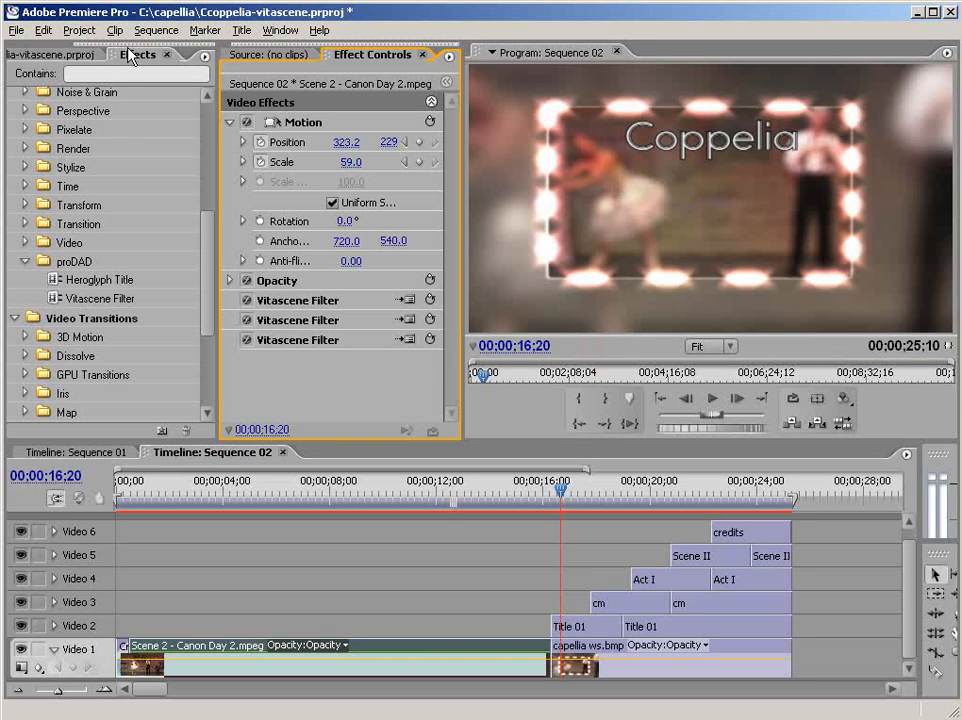
{"action": "left_click_drag", "start_coordinate": [140, 513], "coordinate": [117, 487]}
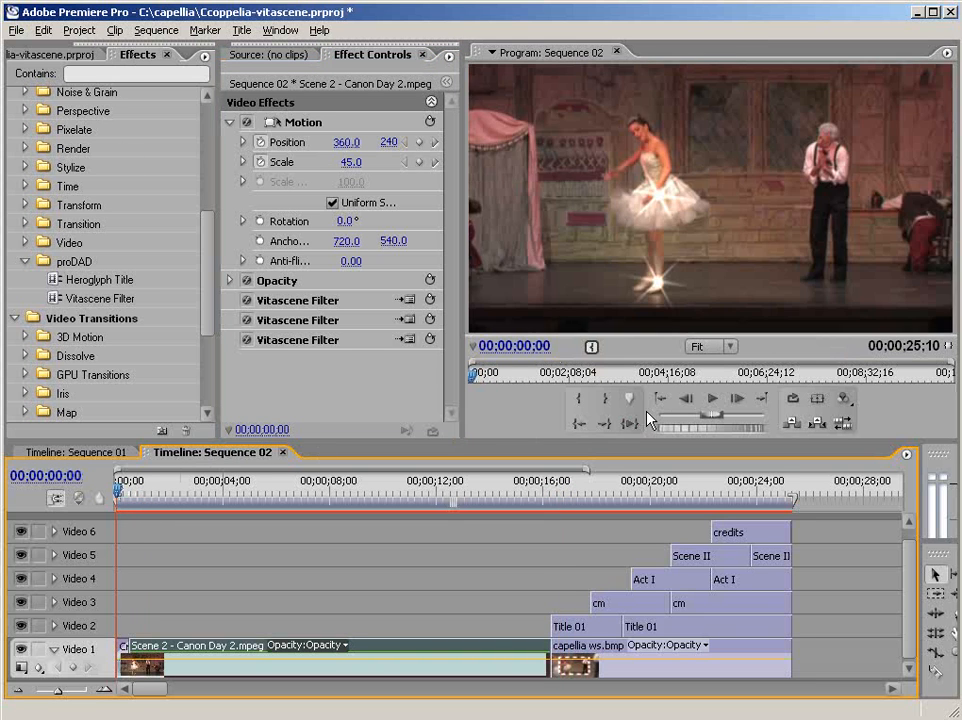
{"action": "left_click", "coordinate": [712, 399]}
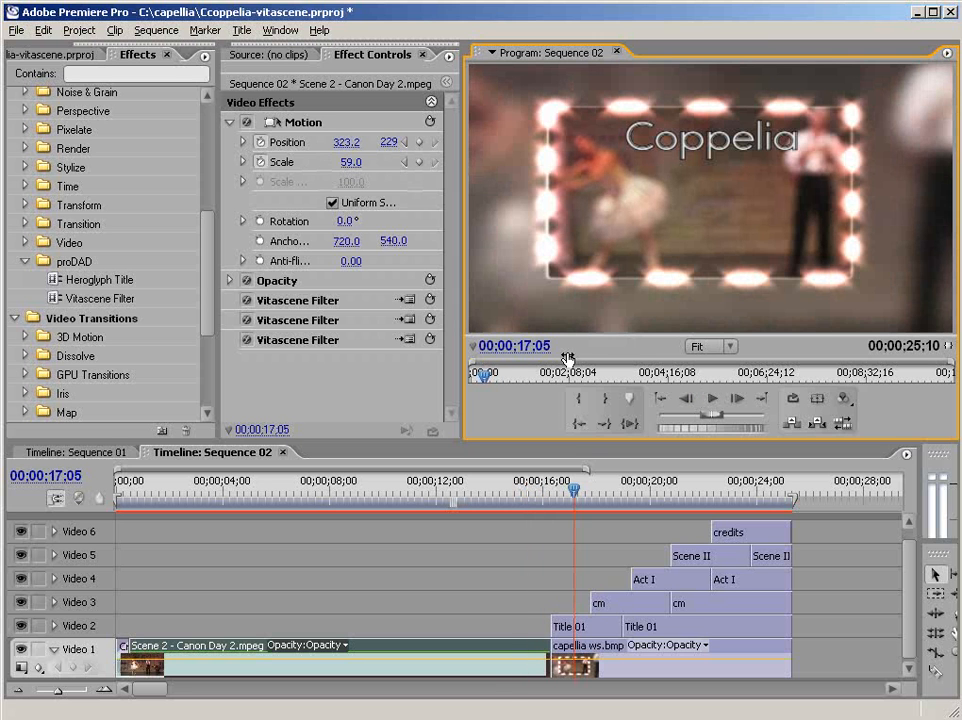
- Add the proDAD Vitascene Transition to the start of the first Title 01 clip on Video 2 and open its custom settings
{"action": "left_click_drag", "start_coordinate": [205, 290], "coordinate": [195, 378]}
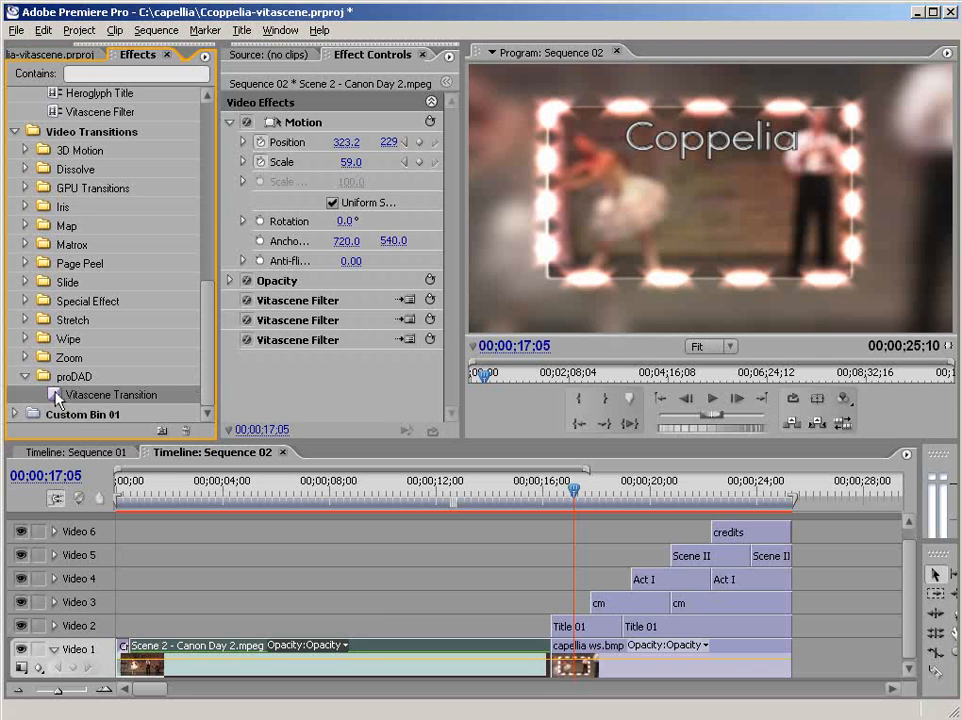
{"action": "left_click_drag", "start_coordinate": [124, 432], "coordinate": [530, 656]}
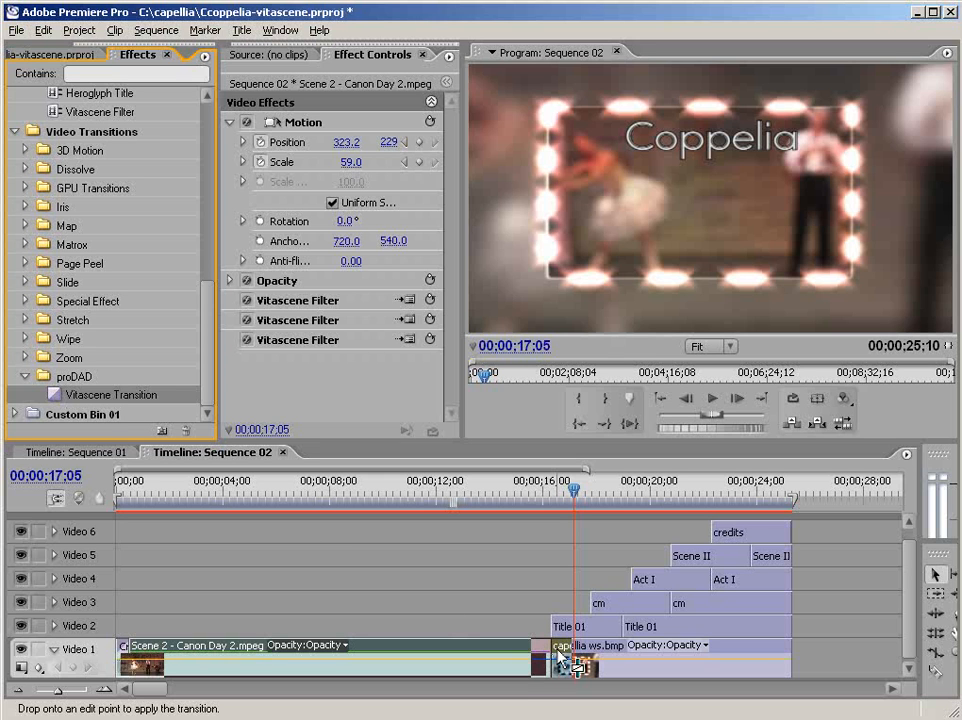
{"action": "left_click_drag", "start_coordinate": [557, 649], "coordinate": [567, 628]}
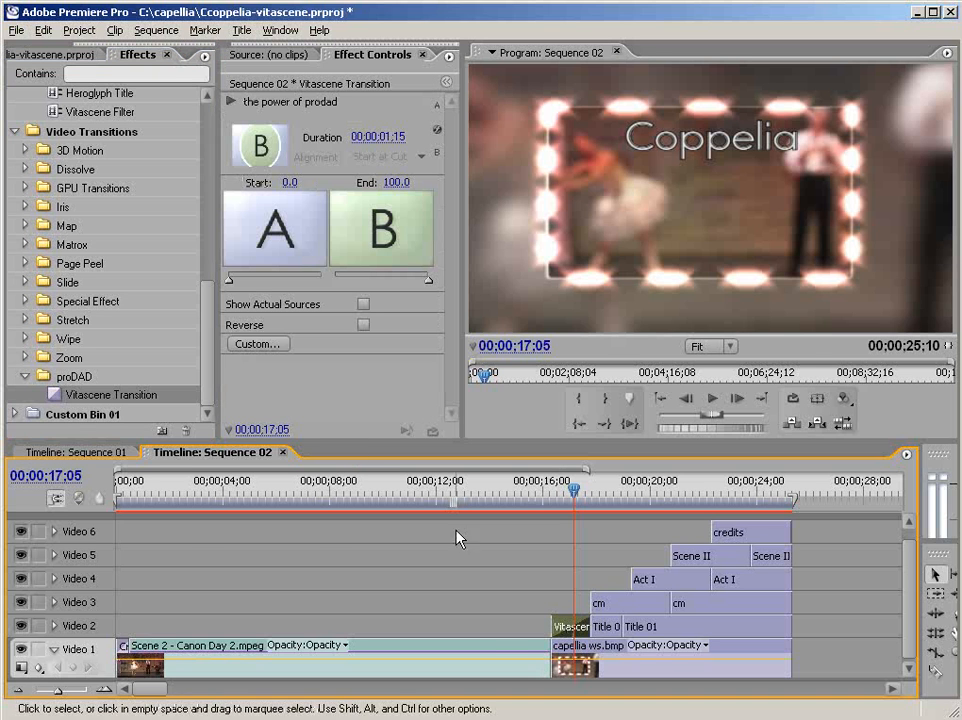
{"action": "left_click", "coordinate": [252, 344]}
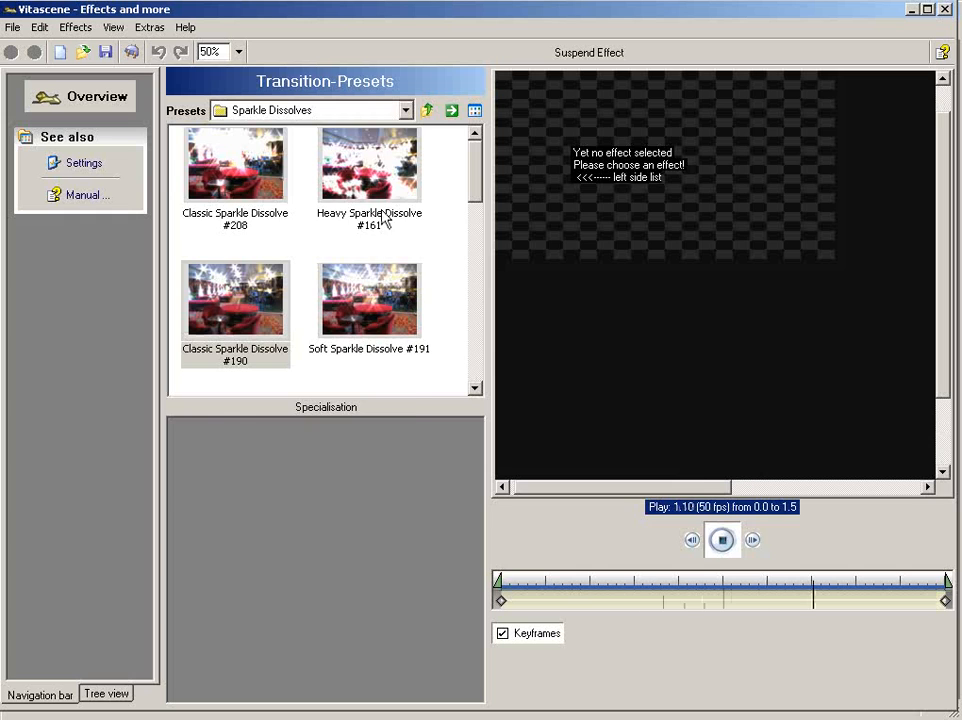
- Try the Sparkle Dissolves presets Classic #190, Soft #191, Classic #208, Heavy #161 and Intense Soft #211 on the title
{"action": "left_click", "coordinate": [398, 115]}
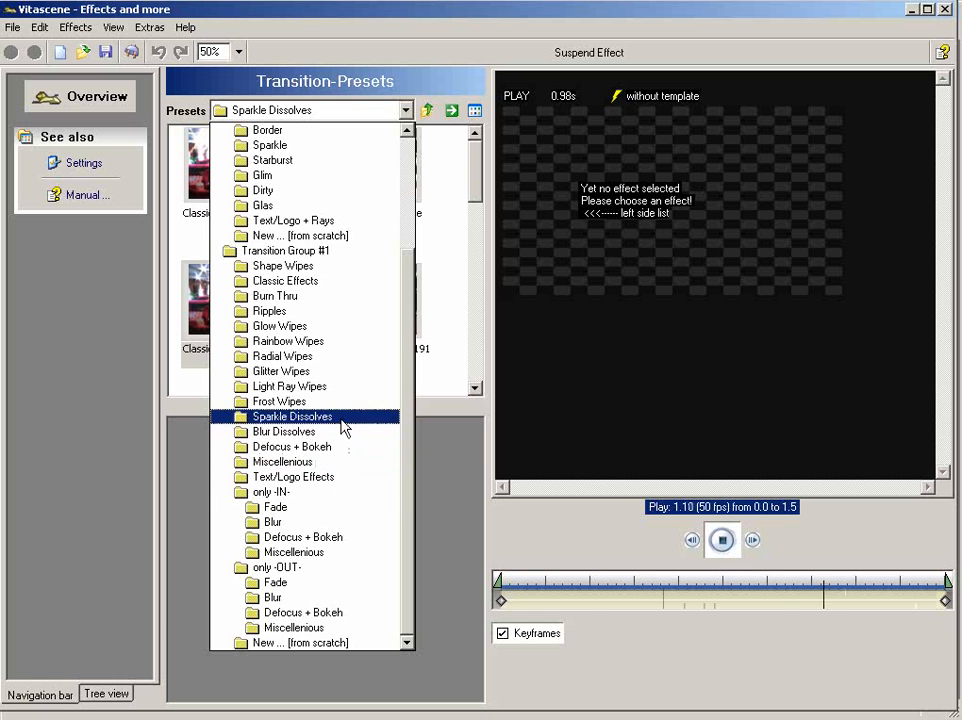
{"action": "scroll", "coordinate": [343, 428], "scroll_direction": "up", "scroll_amount": 1}
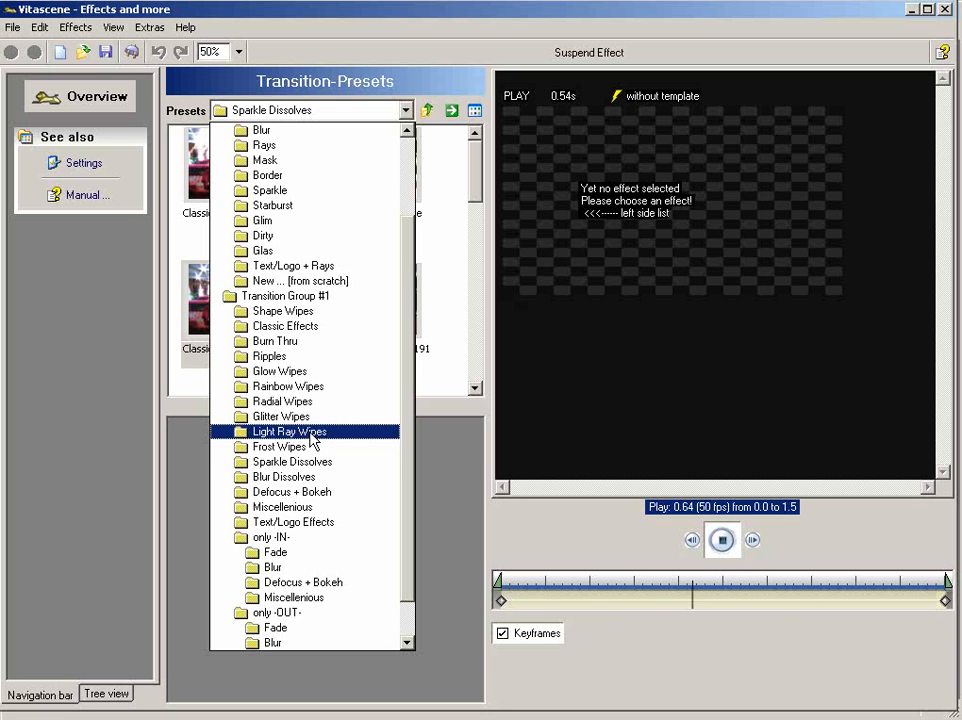
{"action": "left_click", "coordinate": [300, 461]}
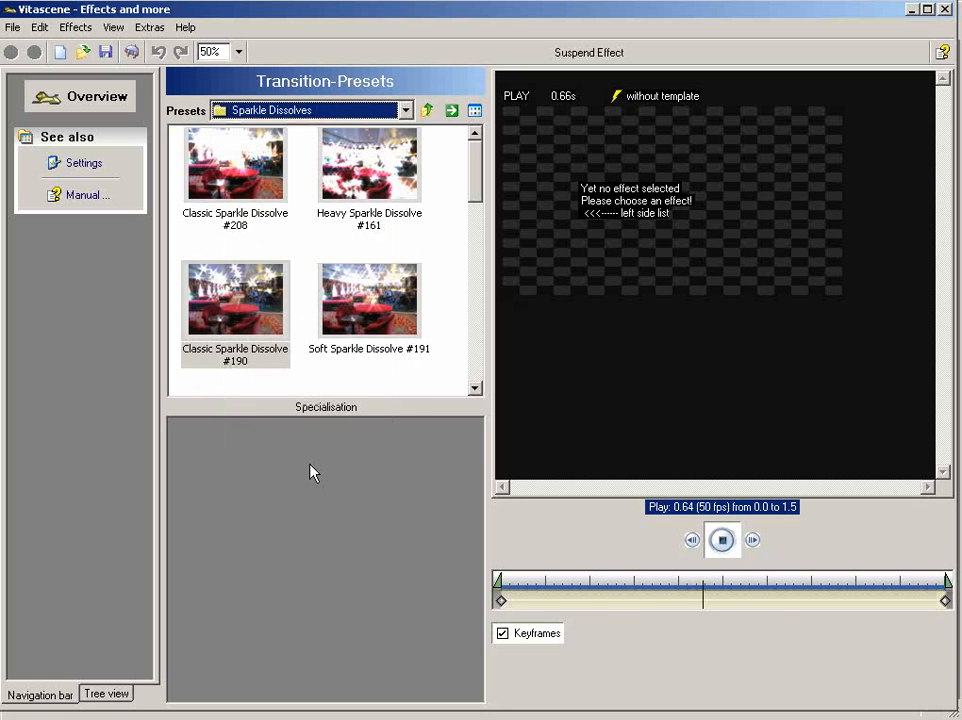
{"action": "left_click", "coordinate": [266, 328]}
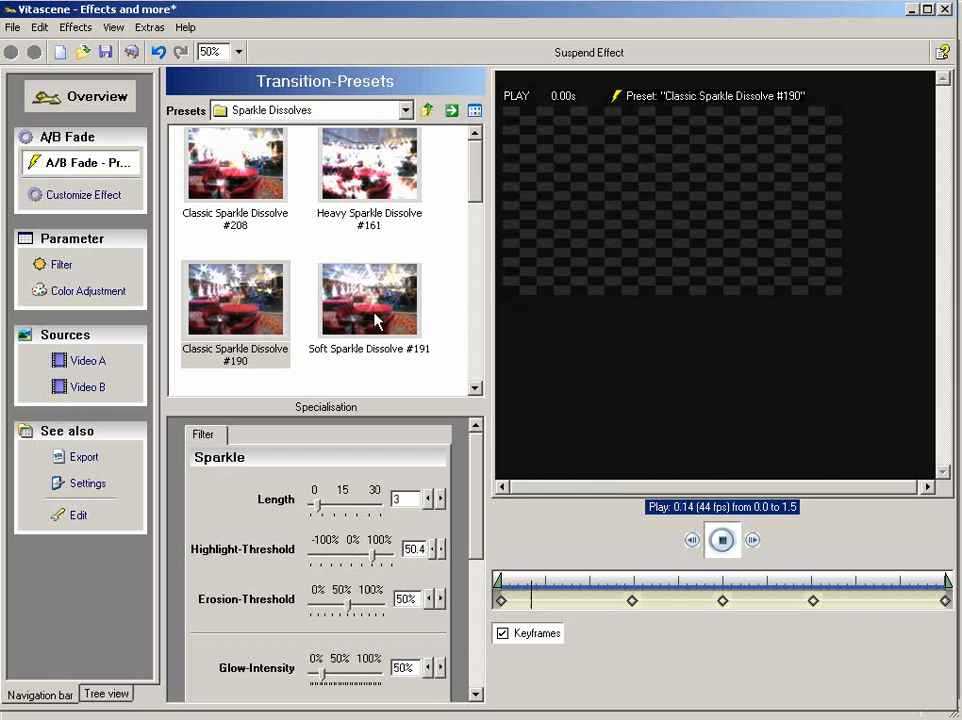
{"action": "left_click", "coordinate": [352, 310]}
{"action": "left_click", "coordinate": [257, 190]}
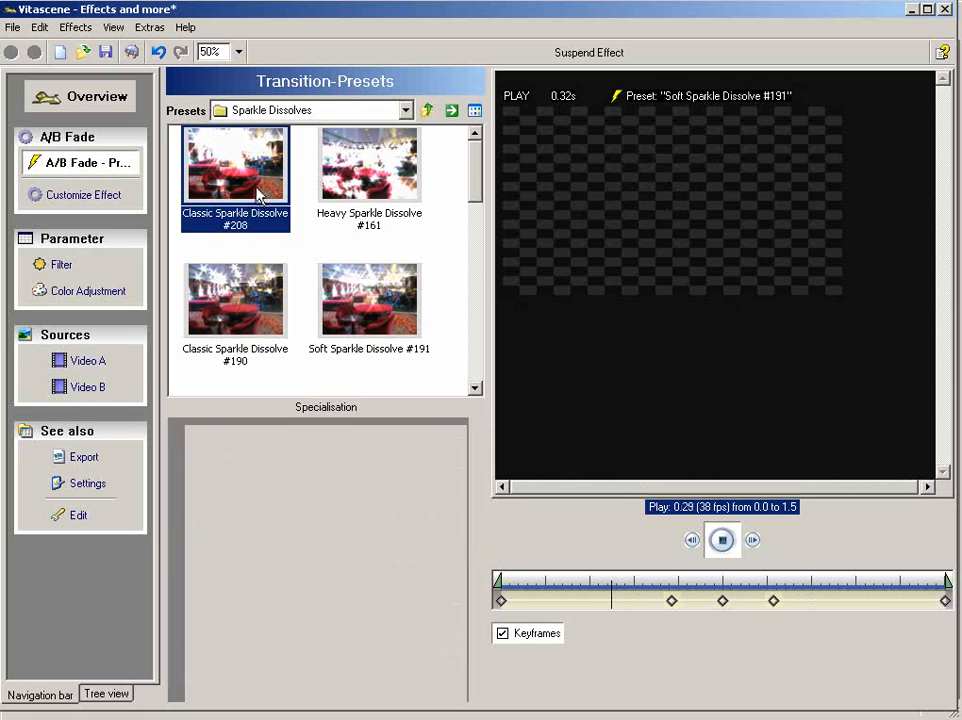
{"action": "left_click", "coordinate": [396, 184]}
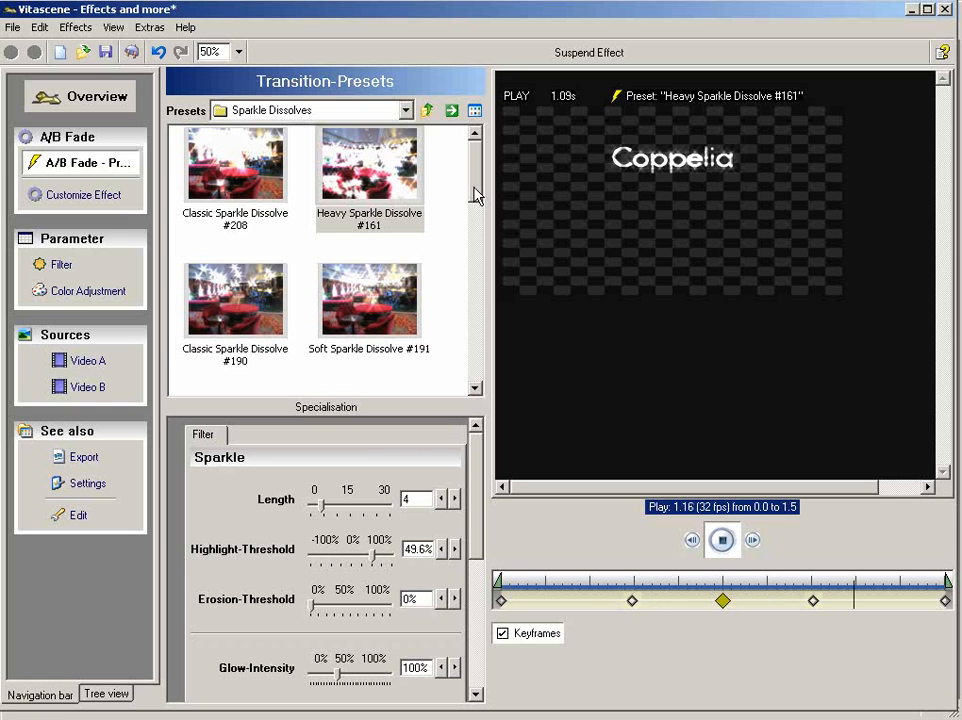
{"action": "left_click_drag", "start_coordinate": [476, 196], "coordinate": [472, 294]}
{"action": "left_click", "coordinate": [374, 266]}
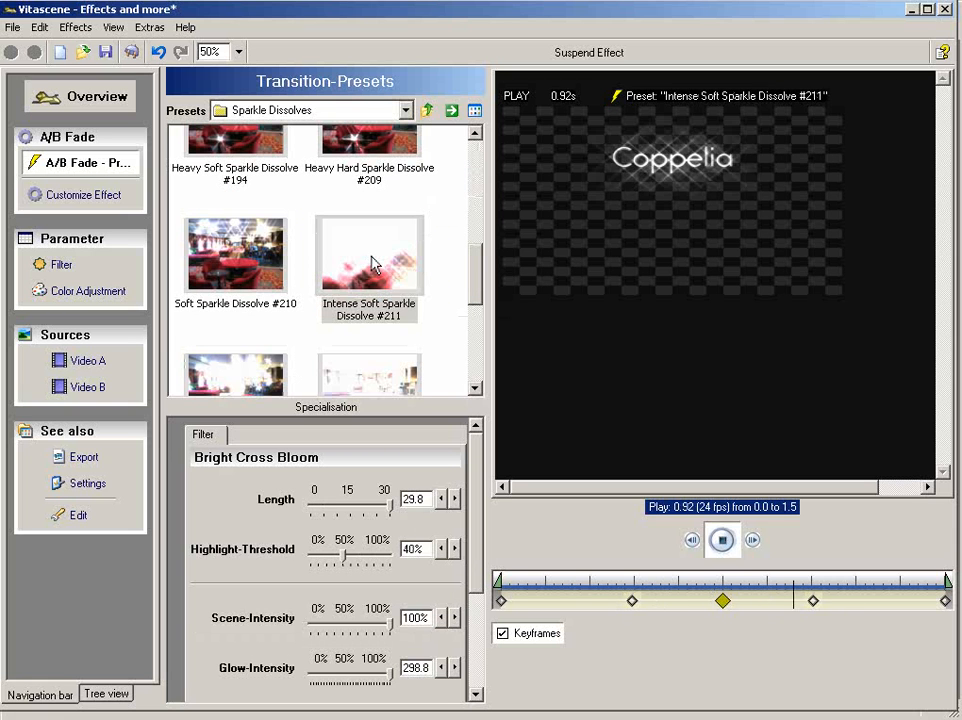
- Try the Rays #452, Rays #446 and Rays #444 presets from the Text/Logo Effects group on the title
{"action": "left_click", "coordinate": [404, 110]}
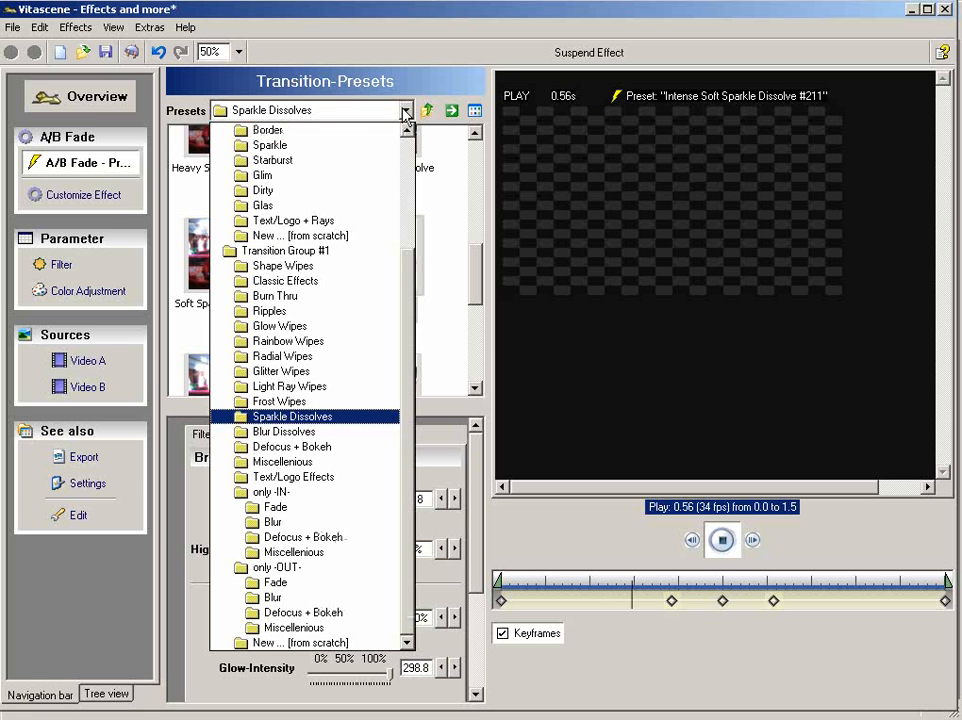
{"action": "left_click", "coordinate": [353, 478]}
{"action": "left_click", "coordinate": [376, 357]}
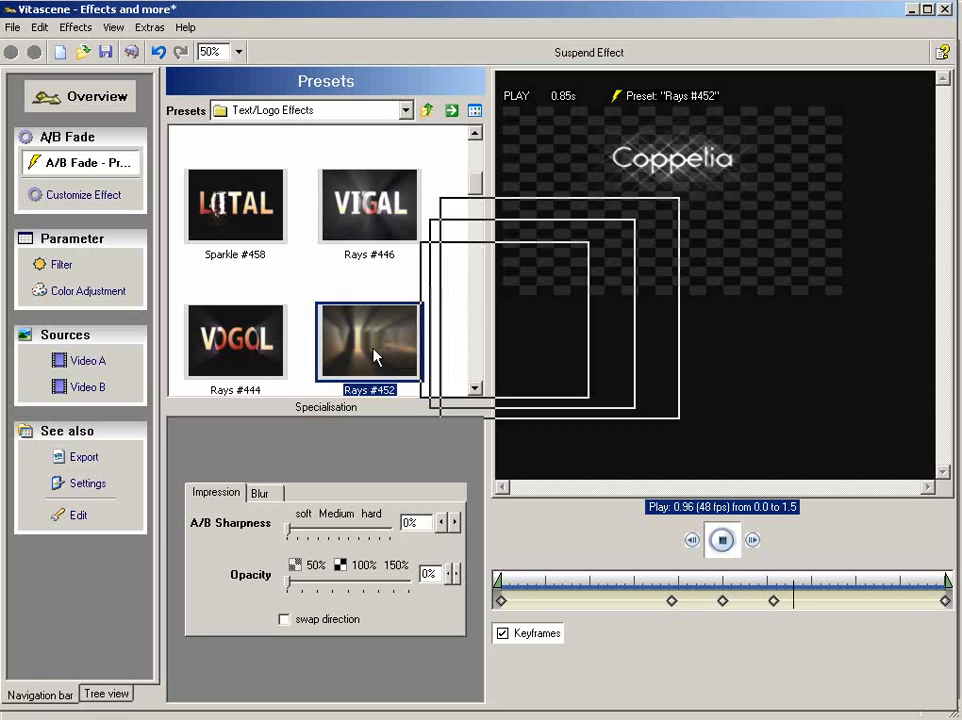
{"action": "left_click", "coordinate": [366, 216]}
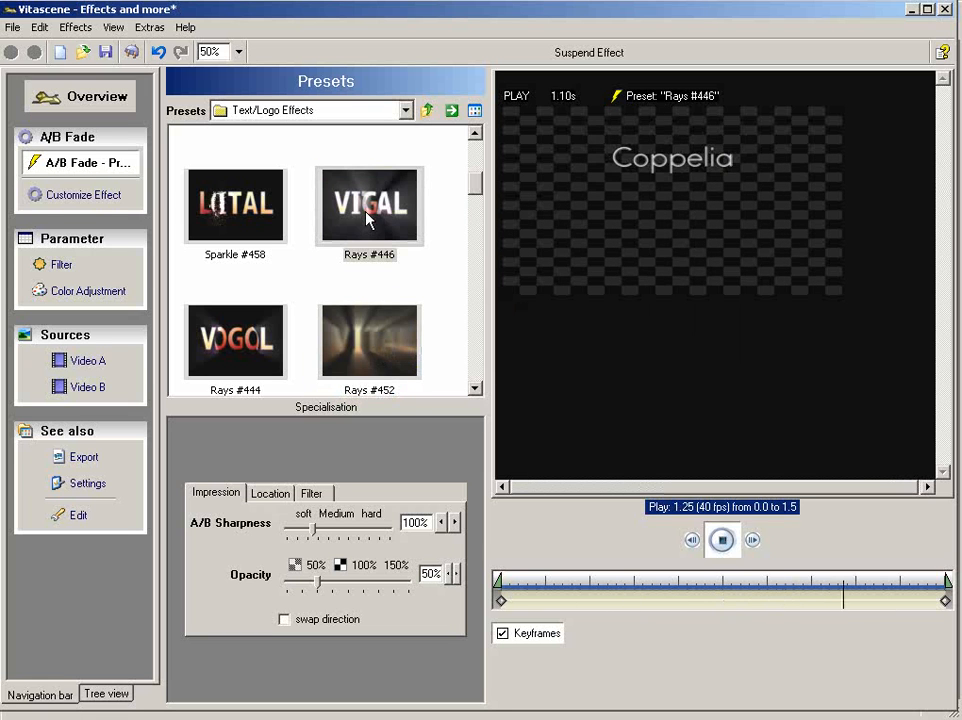
{"action": "left_click", "coordinate": [249, 358]}
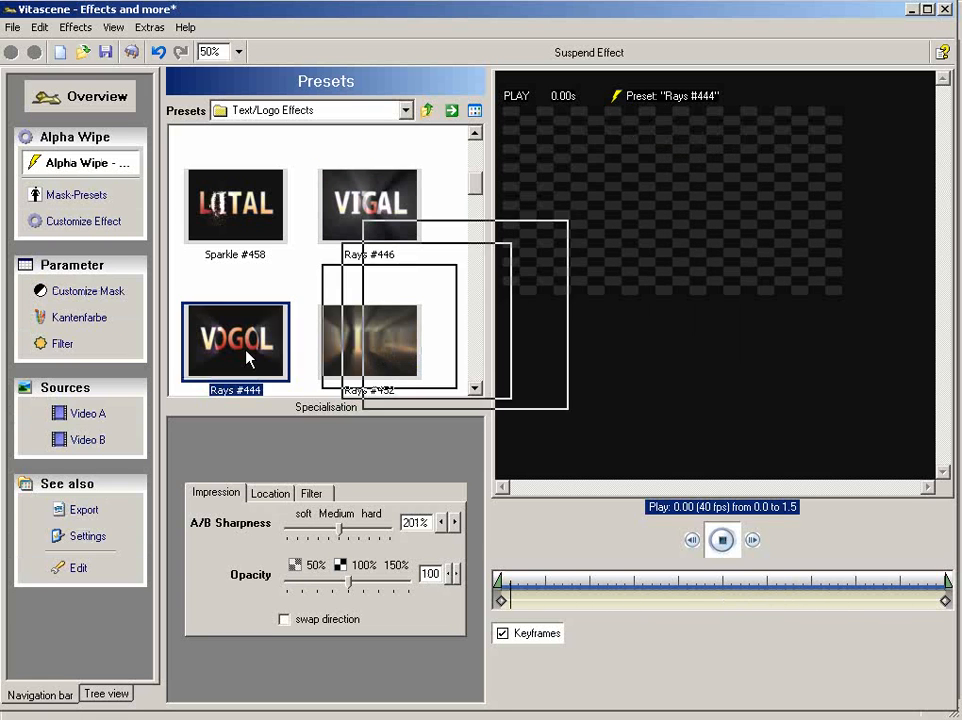
- Choose the Sparkle #458 preset from Text/Logo Effects for the title transition and apply it back in Premiere Pro
{"action": "left_click", "coordinate": [244, 216]}
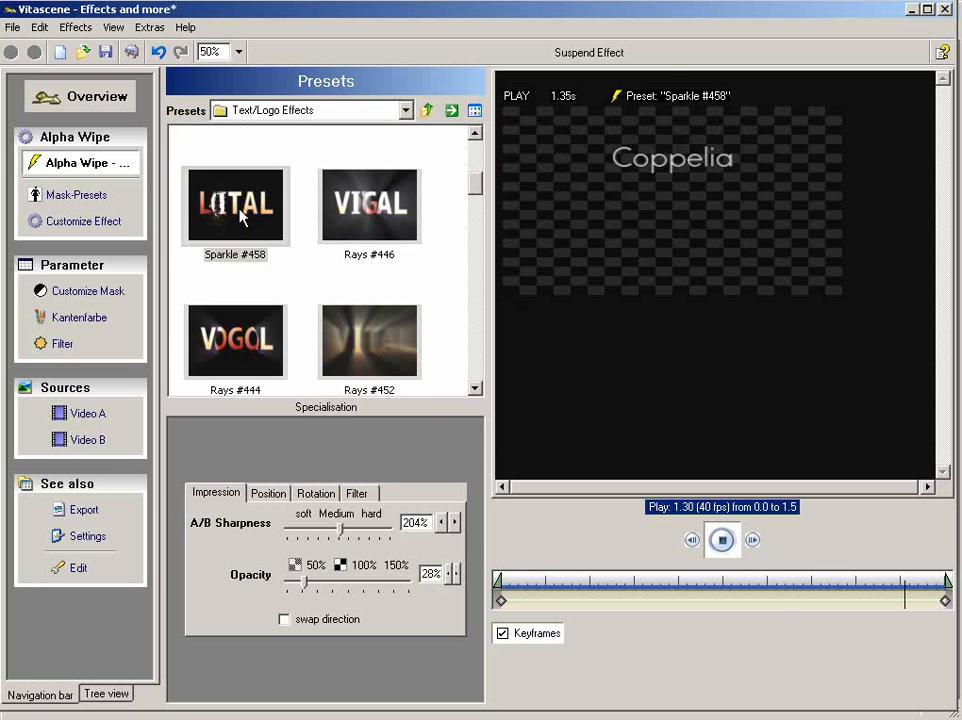
{"action": "left_click", "coordinate": [131, 52]}
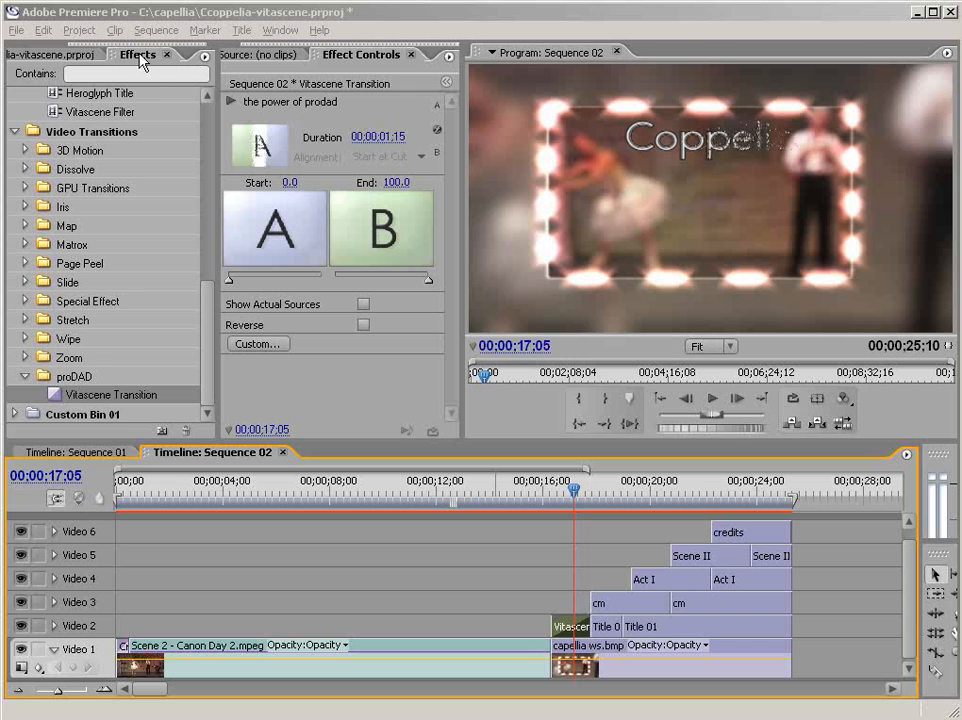
- Open the montage sequence from the project and open the custom settings of its Vitascene Transition
{"action": "left_click", "coordinate": [68, 56]}
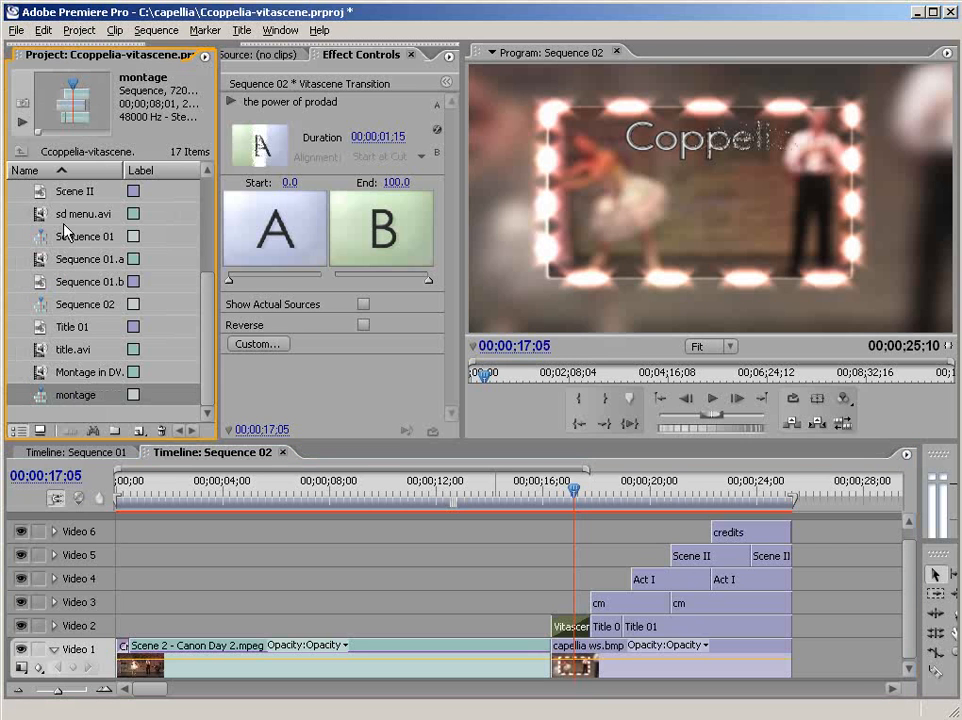
{"action": "double_click", "coordinate": [47, 396]}
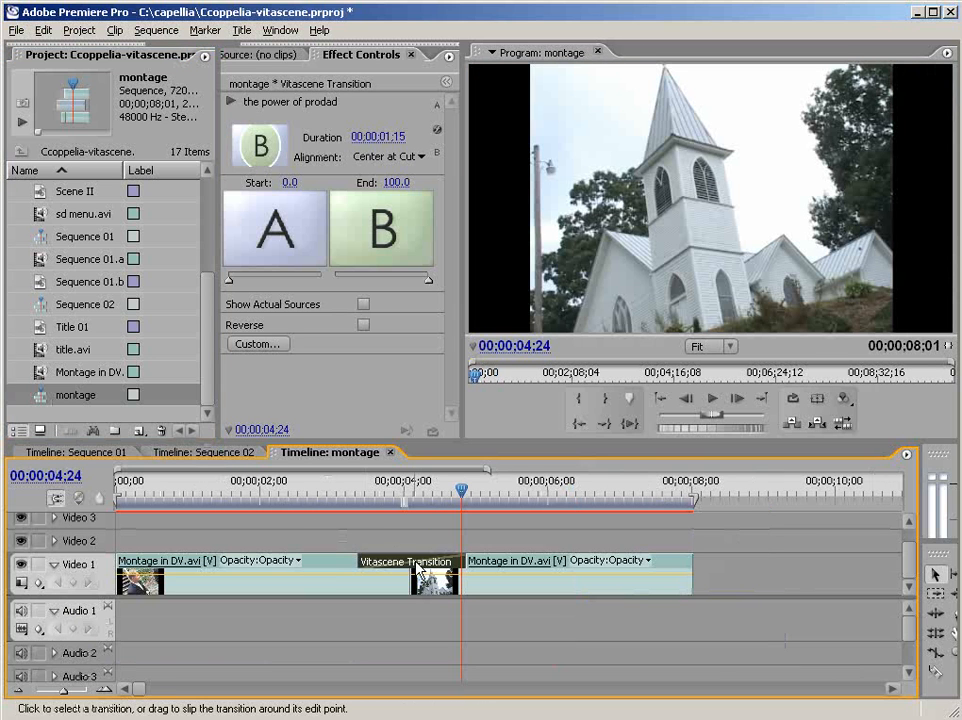
{"action": "left_click", "coordinate": [256, 344]}
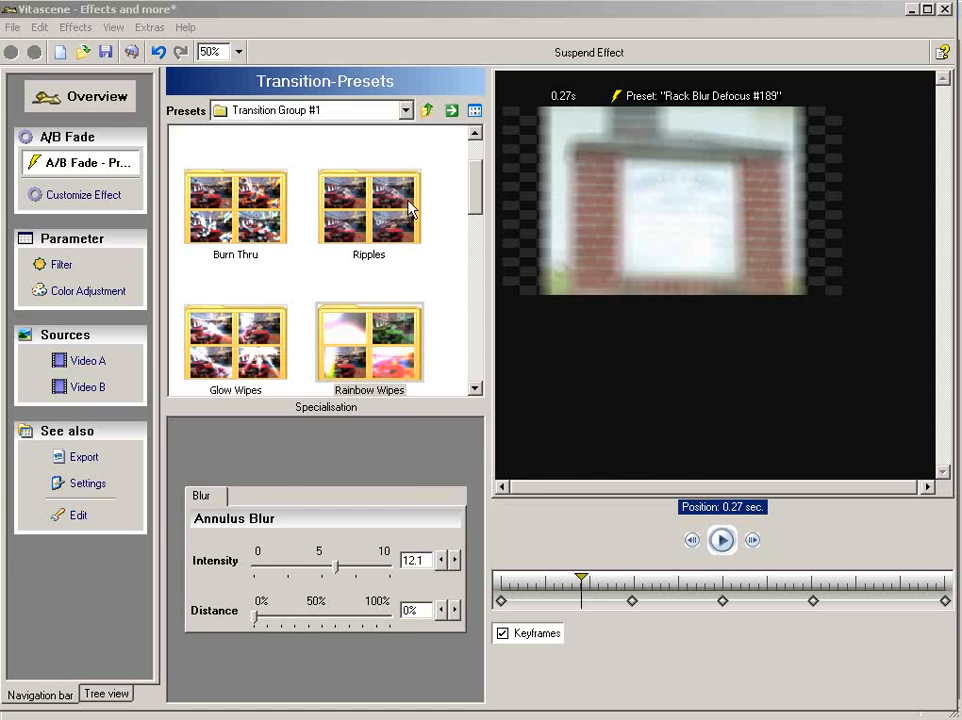
- Try the Blur Dissolves presets Intense Stretch Blur Defocus #68 and Rack Blur Defocus #189, and play the transition preview
{"action": "left_click", "coordinate": [380, 116]}
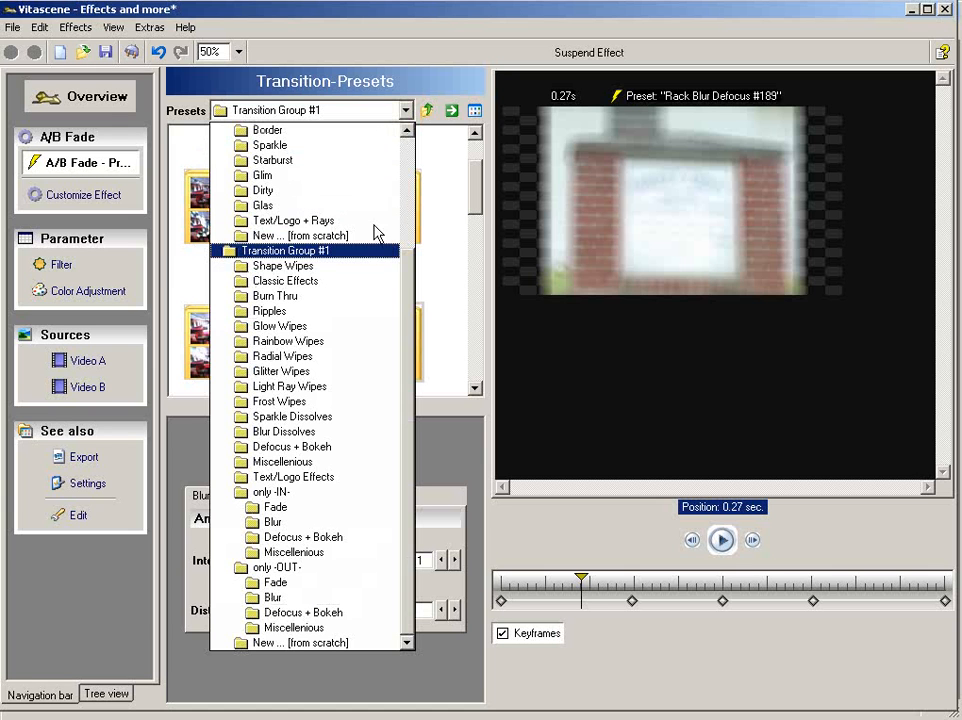
{"action": "left_click", "coordinate": [388, 432]}
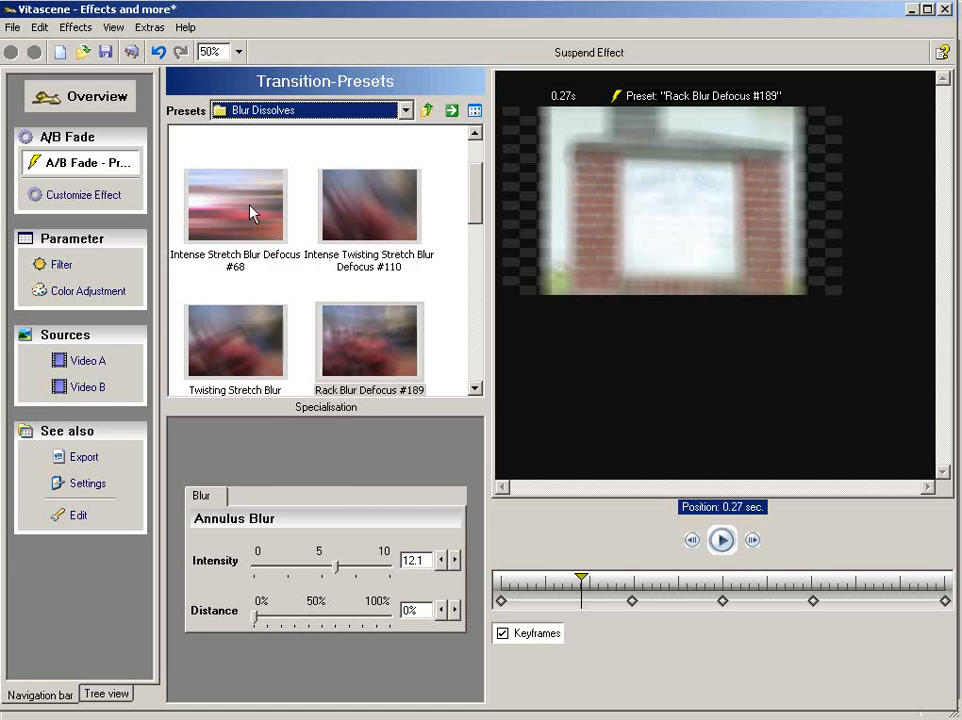
{"action": "left_click", "coordinate": [251, 211]}
{"action": "left_click", "coordinate": [361, 356]}
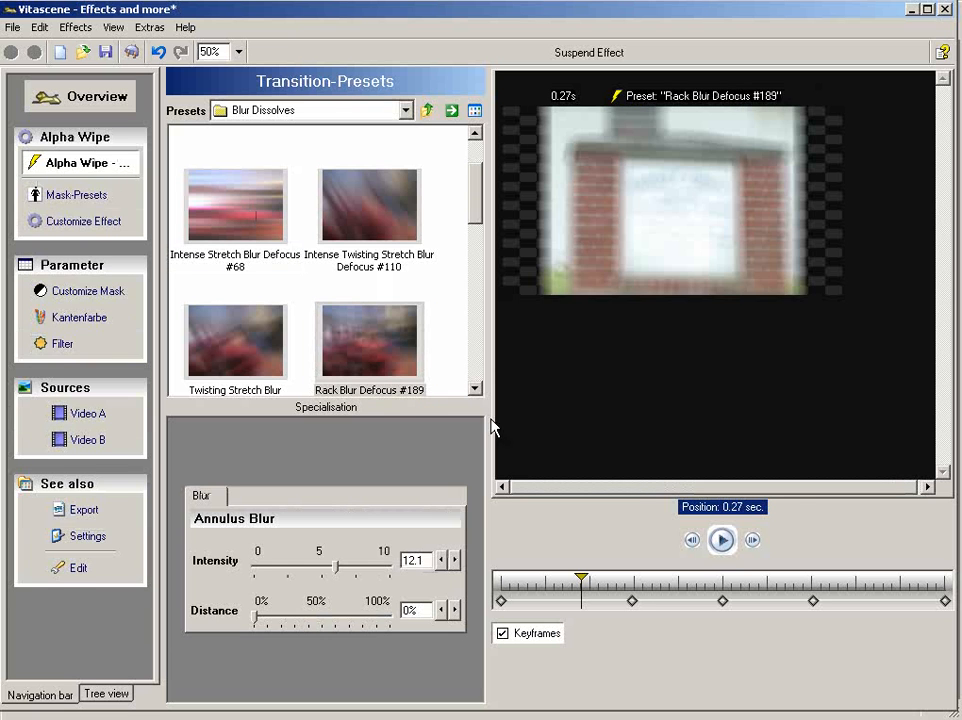
{"action": "left_click", "coordinate": [721, 541]}
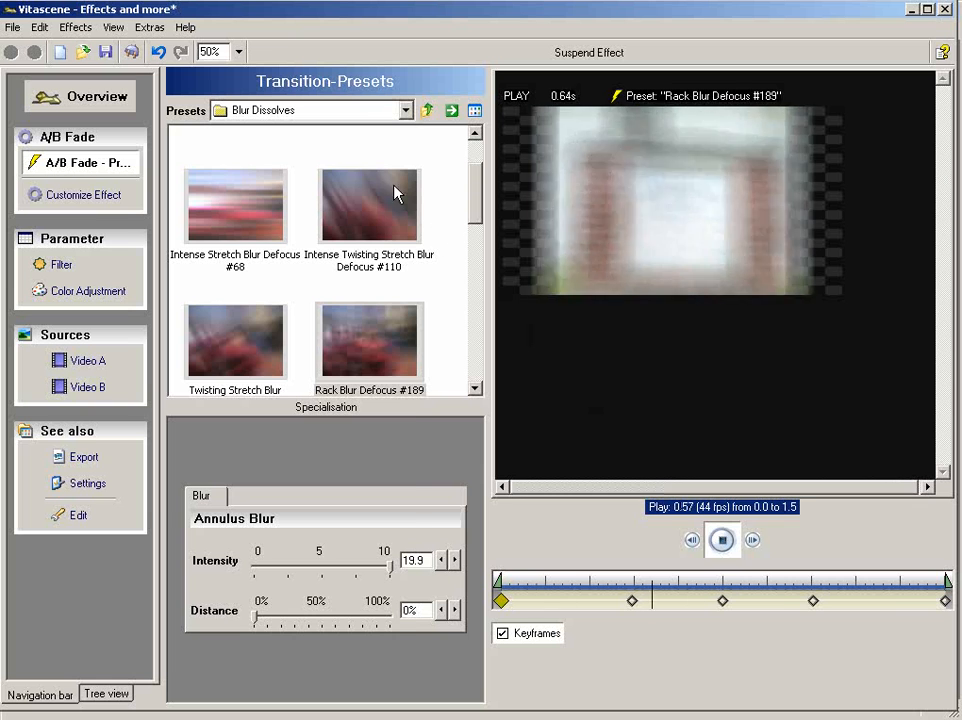
- Try the Classic Effects presets Soft Glow Dissolve #508, Soft Glow Blur #98 and Diffuse Defocus #122 on the montage transition
{"action": "left_click", "coordinate": [358, 117]}
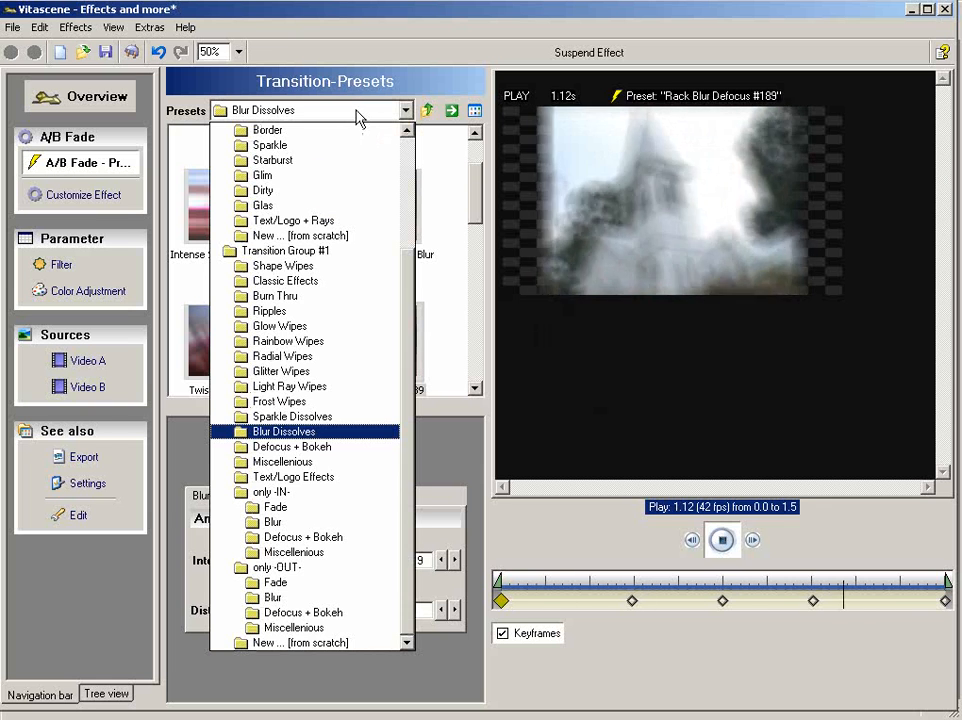
{"action": "scroll", "coordinate": [358, 117], "scroll_direction": "up", "scroll_amount": 1}
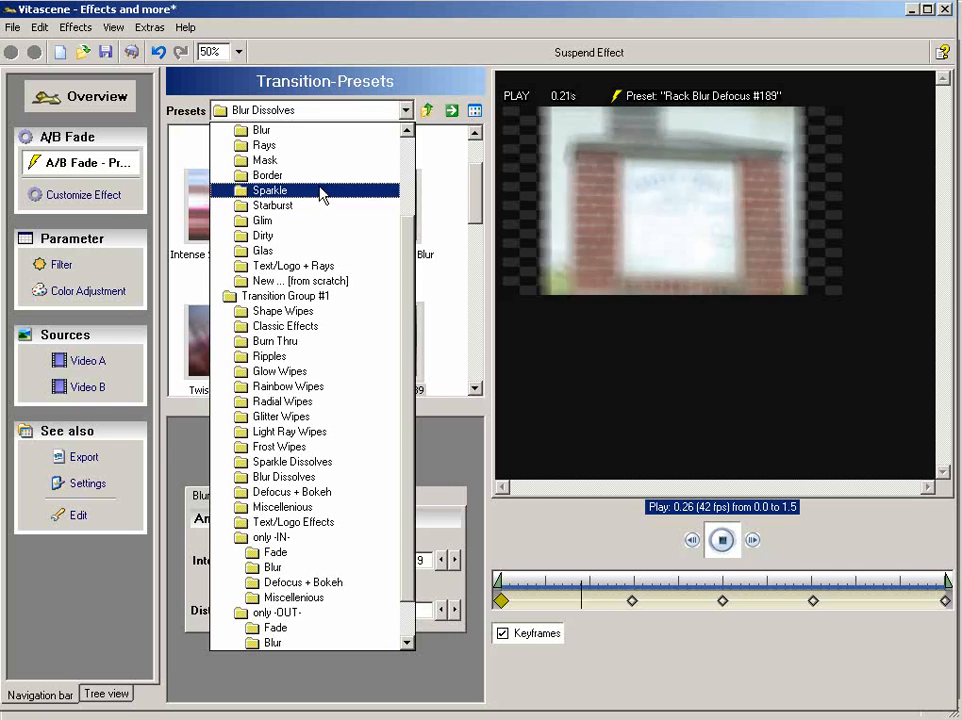
{"action": "left_click", "coordinate": [316, 327]}
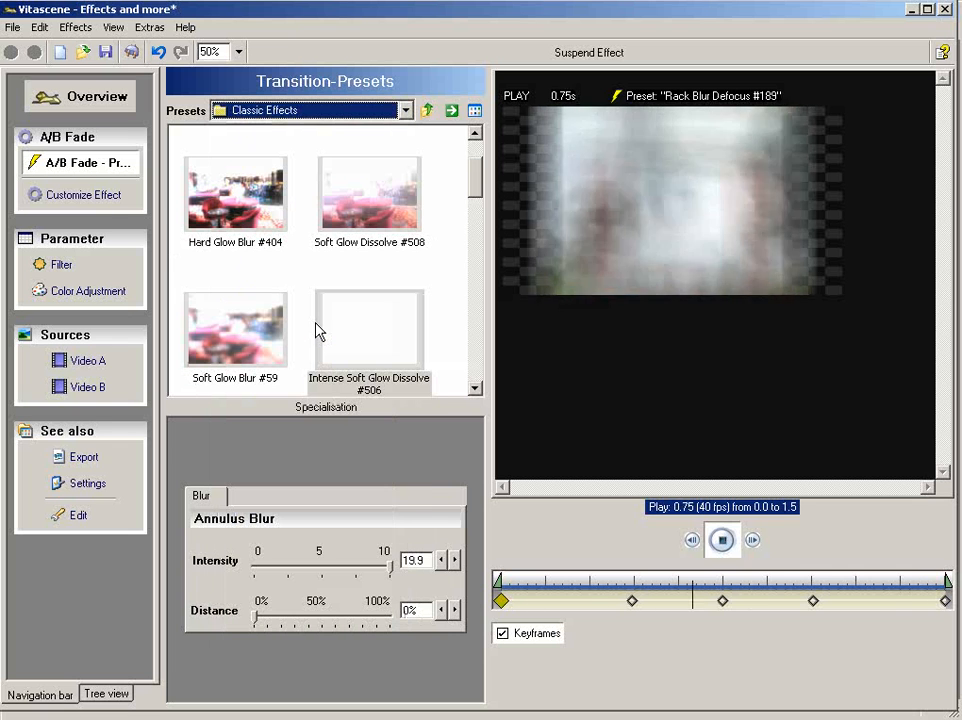
{"action": "left_click", "coordinate": [369, 223]}
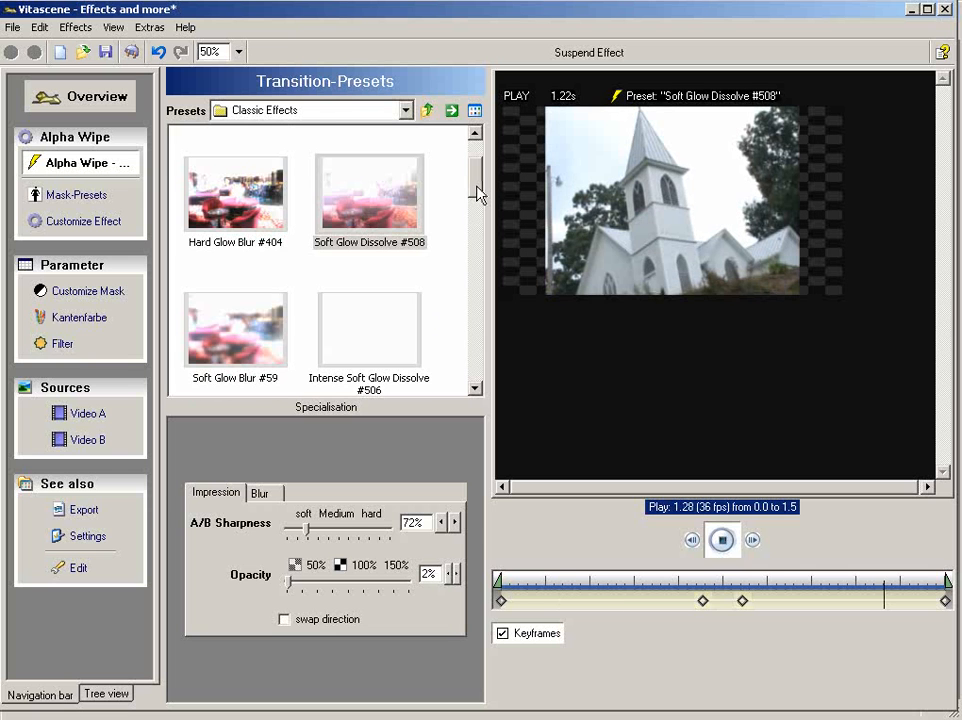
{"action": "left_click_drag", "start_coordinate": [477, 195], "coordinate": [477, 177]}
{"action": "left_click", "coordinate": [390, 180]}
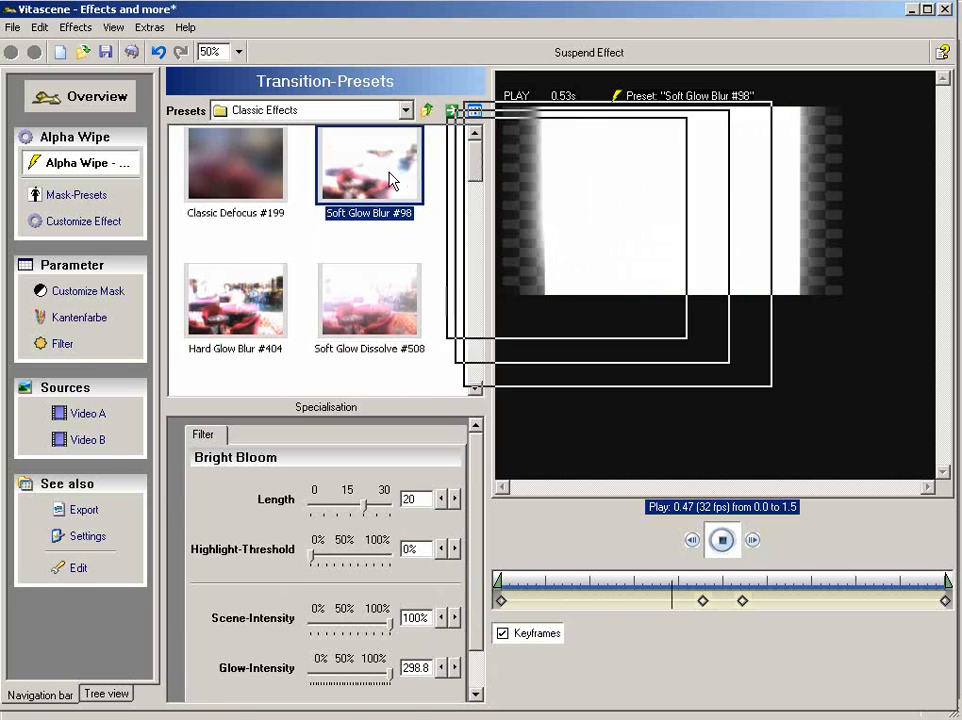
{"action": "scroll", "coordinate": [390, 290], "scroll_direction": "down", "scroll_amount": 5}
{"action": "left_click", "coordinate": [390, 290]}
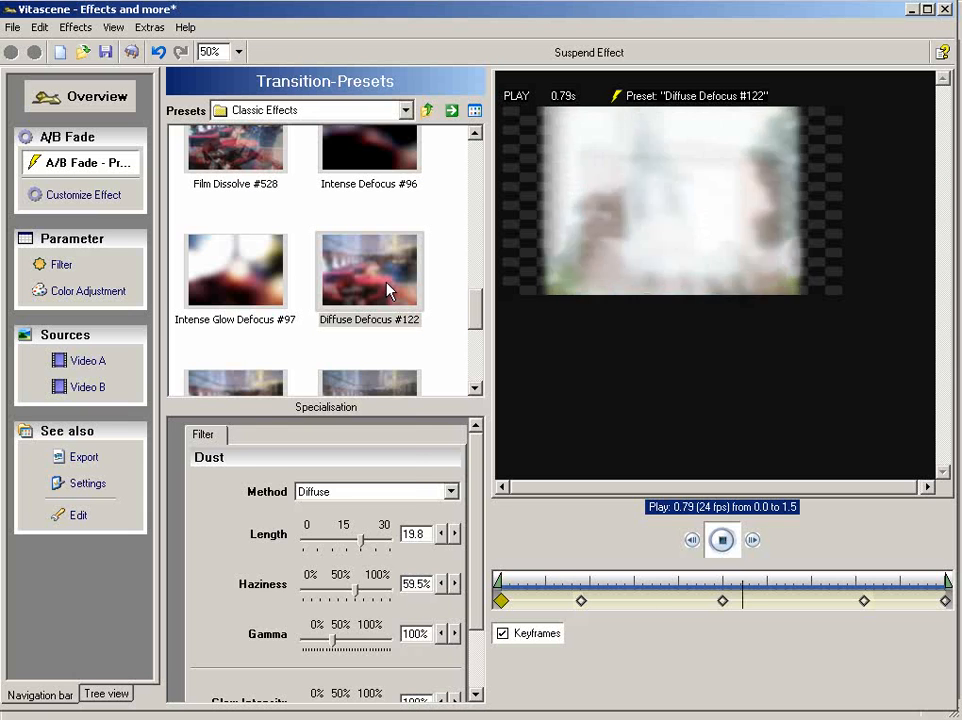
- Try Duo-Colour Heart Wipe #496 from the Miscellenious group, choose Gold-Colour Heart Wipe #327 instead and apply it back in Premiere Pro
{"action": "left_click", "coordinate": [360, 115]}
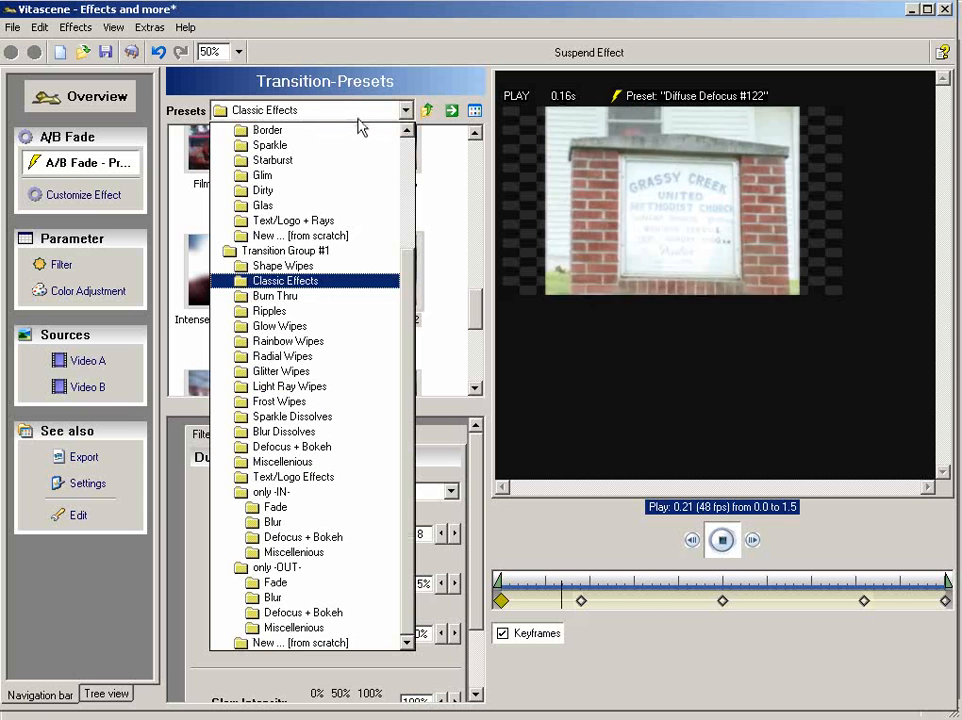
{"action": "left_click", "coordinate": [337, 462]}
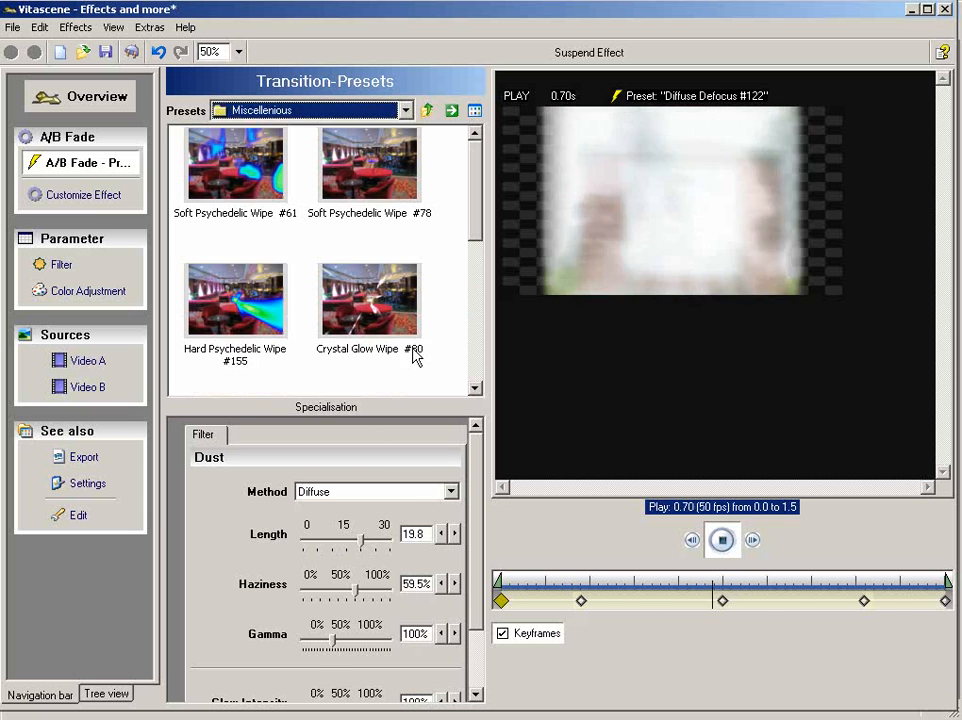
{"action": "left_click_drag", "start_coordinate": [475, 236], "coordinate": [473, 386]}
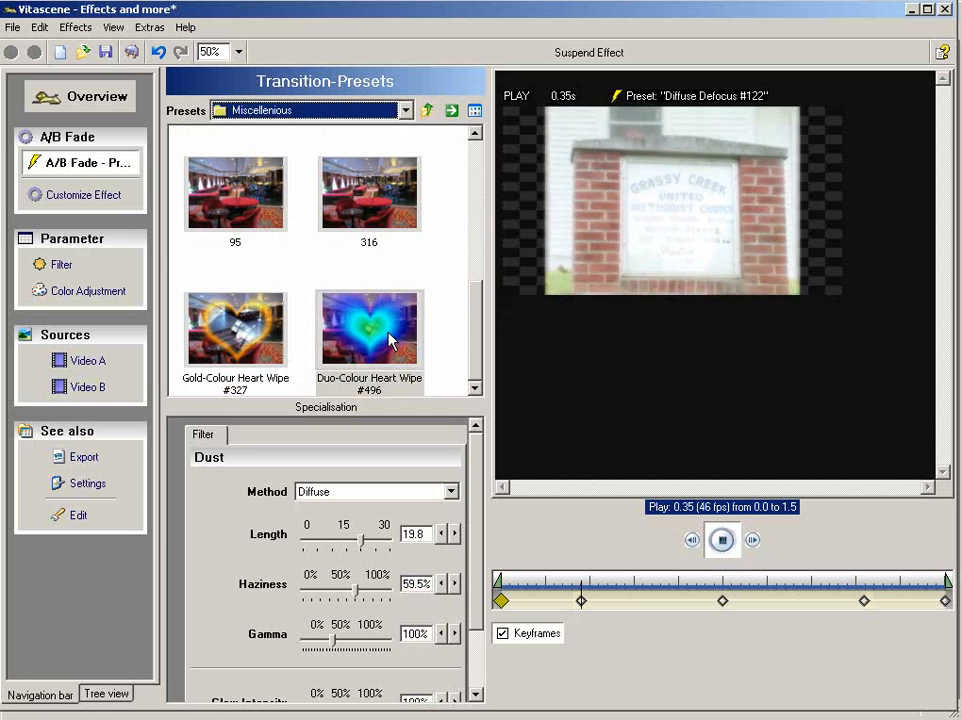
{"action": "left_click", "coordinate": [390, 341]}
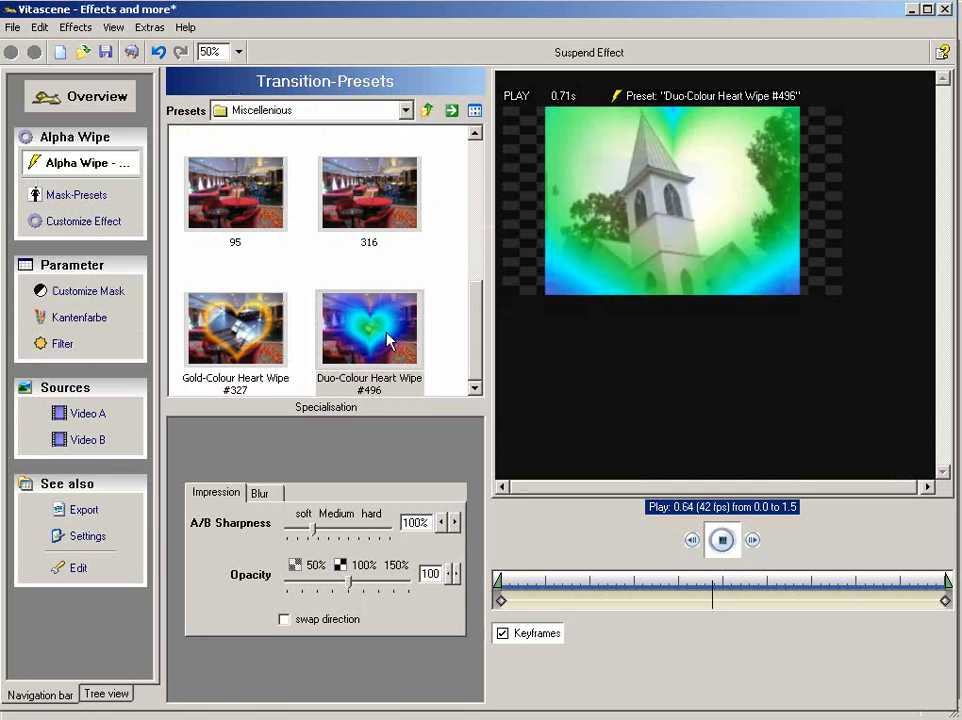
{"action": "left_click", "coordinate": [232, 322]}
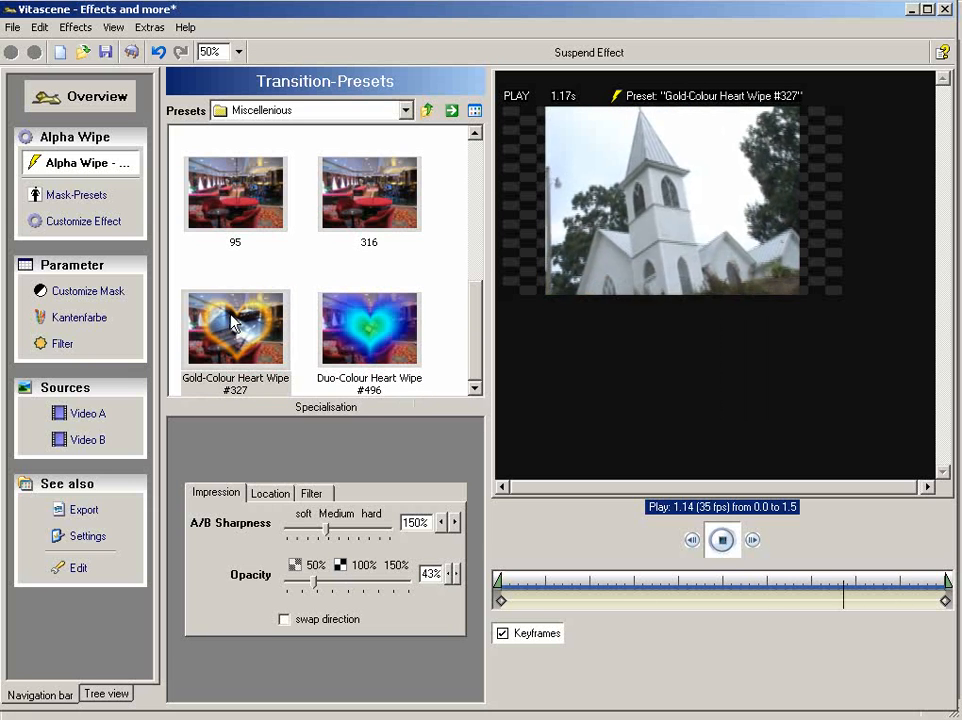
{"action": "left_click", "coordinate": [133, 52]}
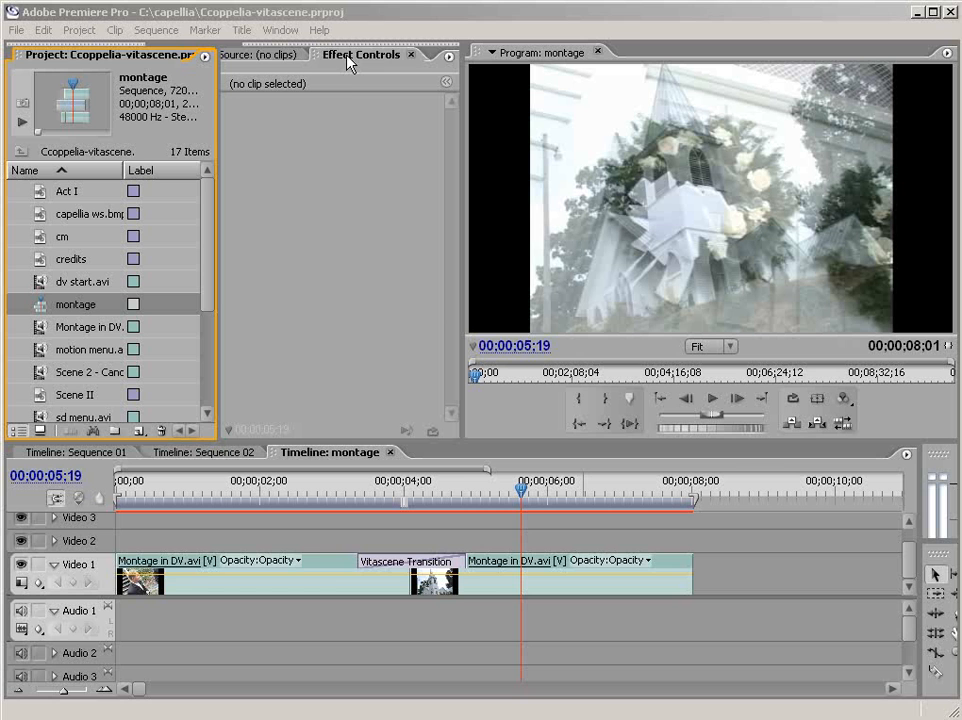
- In Sequence 02, add the proDAD Vitascene Filter to the short first Title 01 segment on Video 2
{"action": "left_click", "coordinate": [222, 458]}
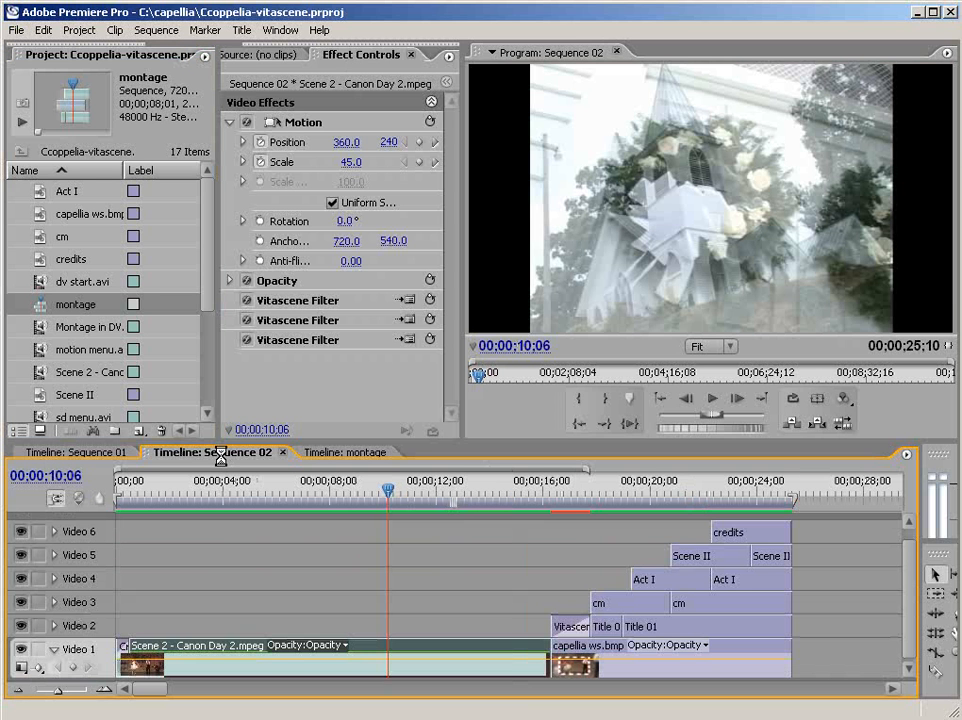
{"action": "left_click", "coordinate": [604, 626]}
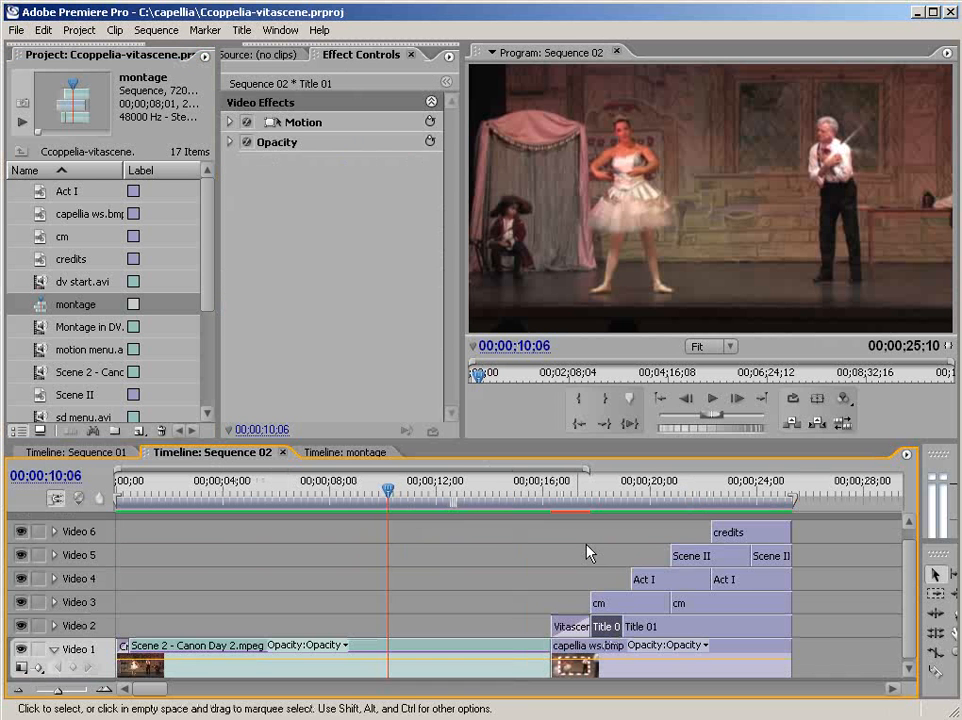
{"action": "left_click", "coordinate": [279, 31]}
{"action": "left_click", "coordinate": [266, 72]}
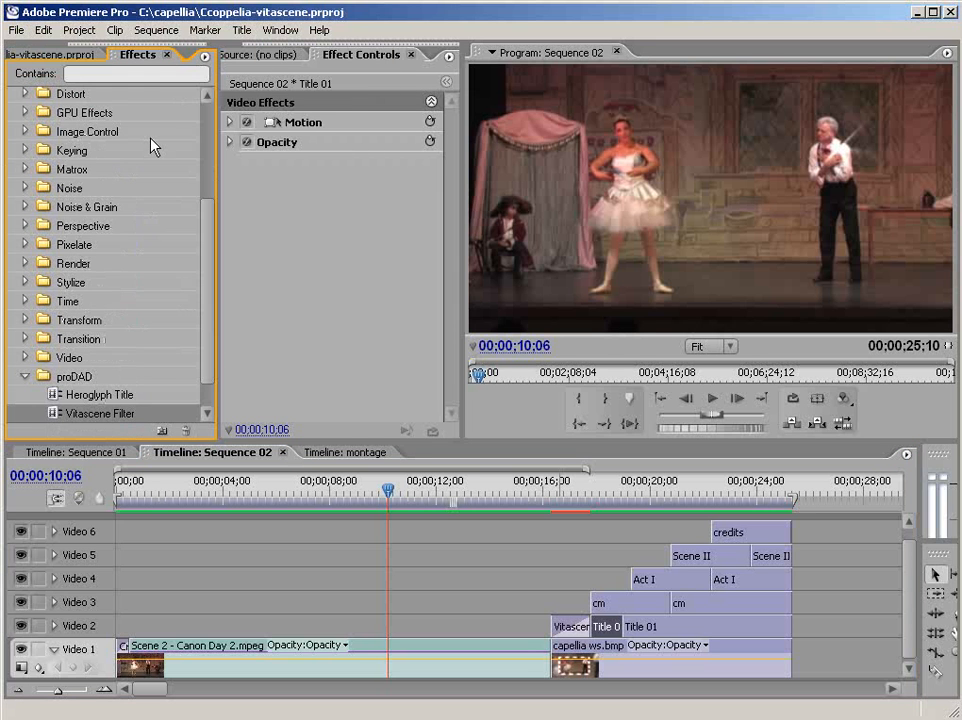
{"action": "left_click_drag", "start_coordinate": [55, 416], "coordinate": [606, 626]}
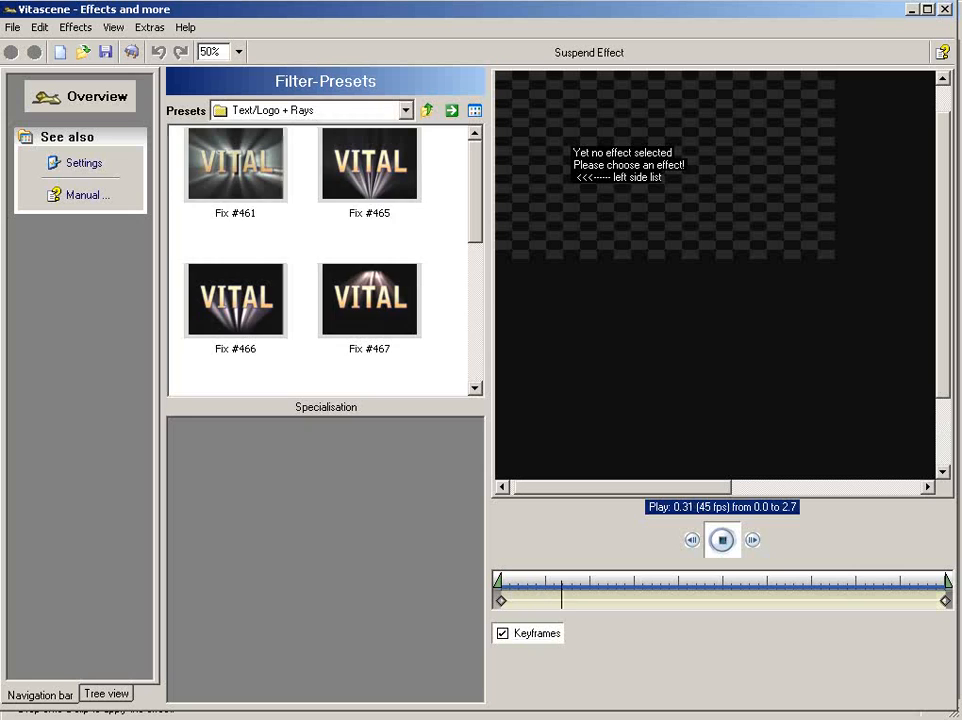
- Choose preset 463 from the Text/Logo + Rays group for the Coppelia title and apply it back in Premiere Pro
{"action": "left_click_drag", "start_coordinate": [477, 233], "coordinate": [477, 333]}
{"action": "left_click", "coordinate": [229, 305]}
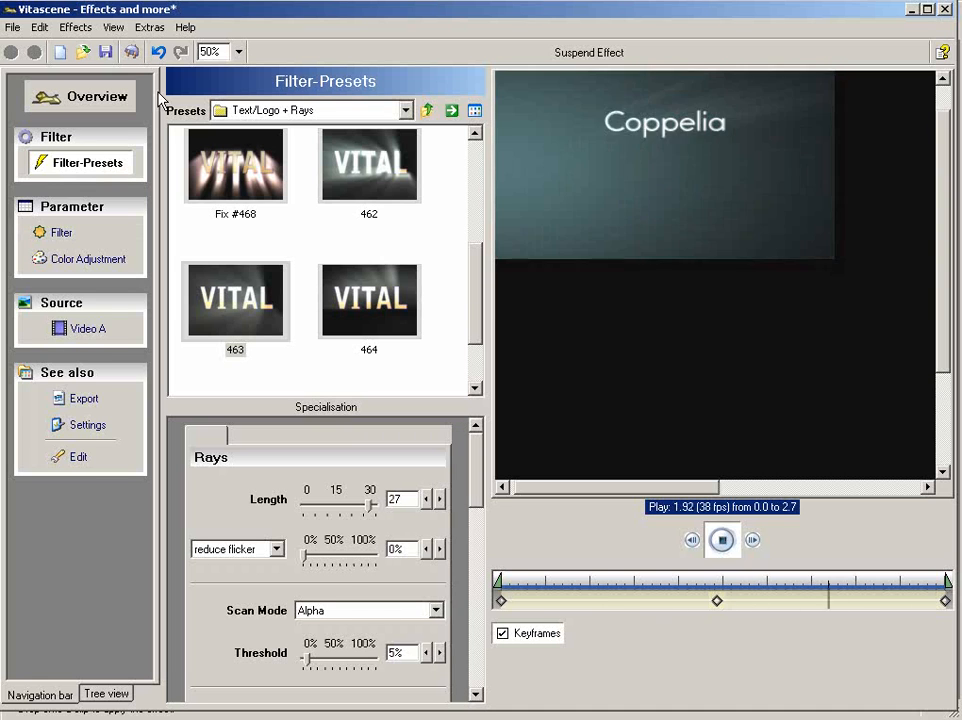
{"action": "left_click", "coordinate": [131, 54]}
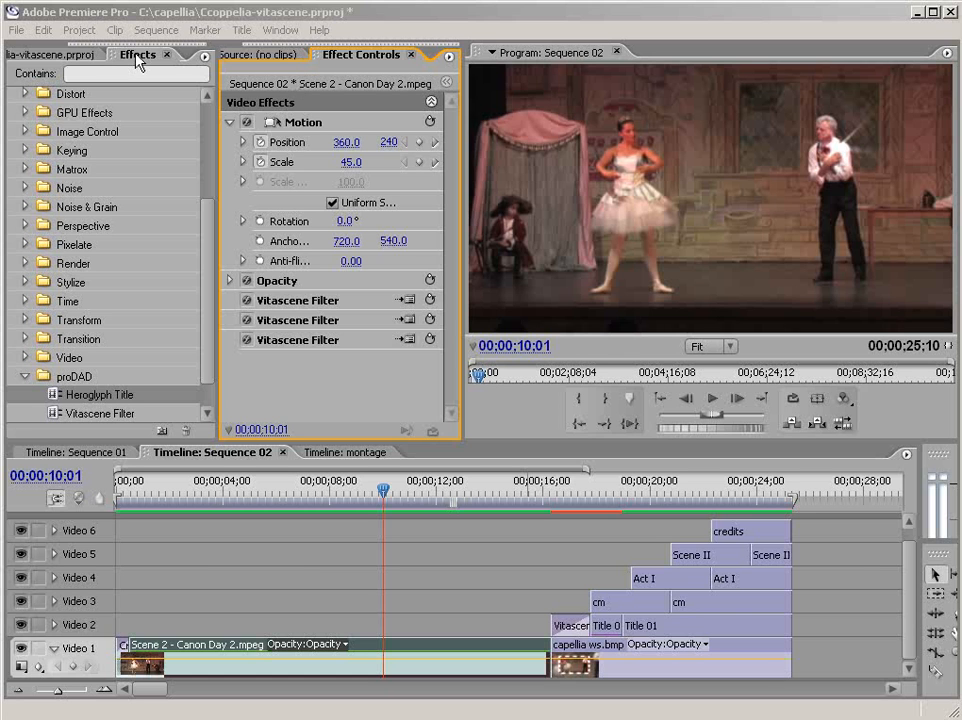
- Add the Heroglyph Title effect to the Scene 2 - Canon Day 2.mpeg clip, load Coppelia.hprj, preview its animation and return to Premiere Pro
{"action": "left_click", "coordinate": [50, 394]}
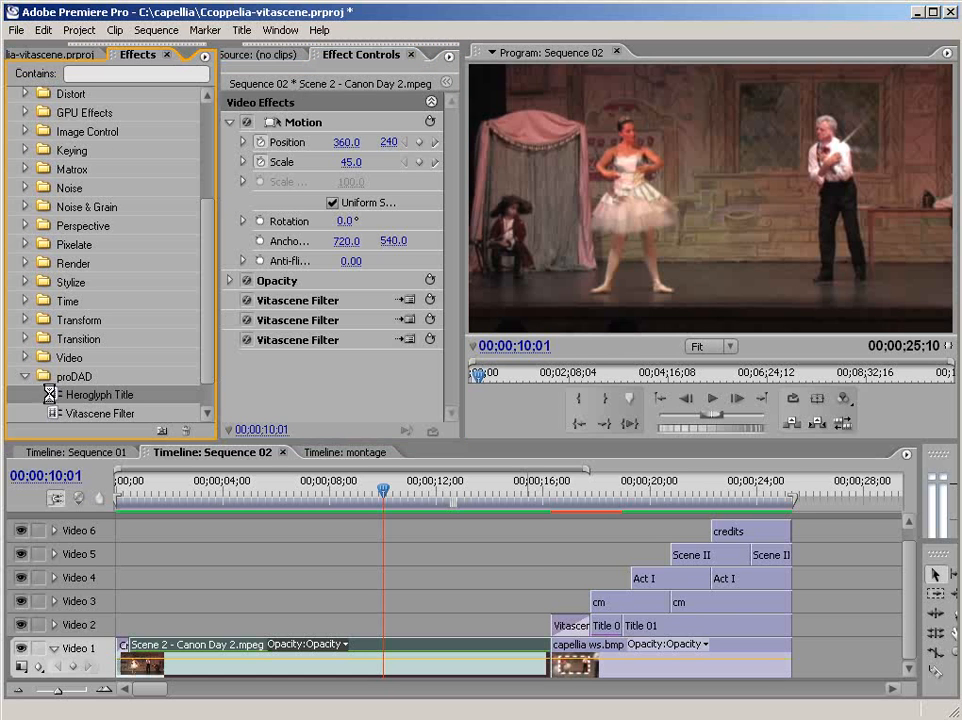
{"action": "left_click_drag", "start_coordinate": [83, 430], "coordinate": [345, 662]}
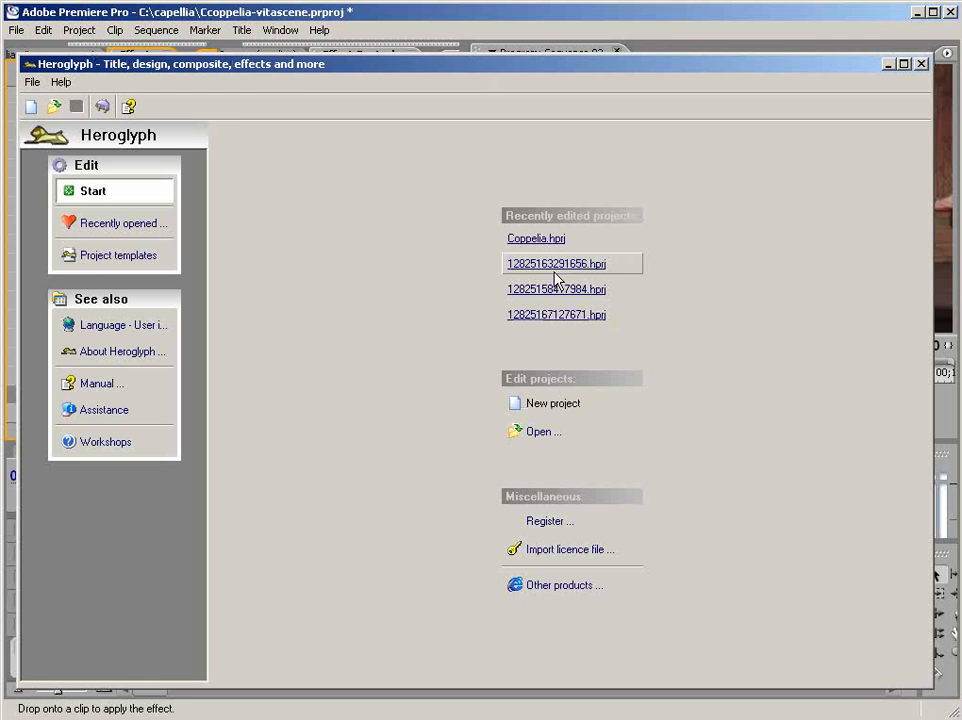
{"action": "left_click", "coordinate": [536, 240]}
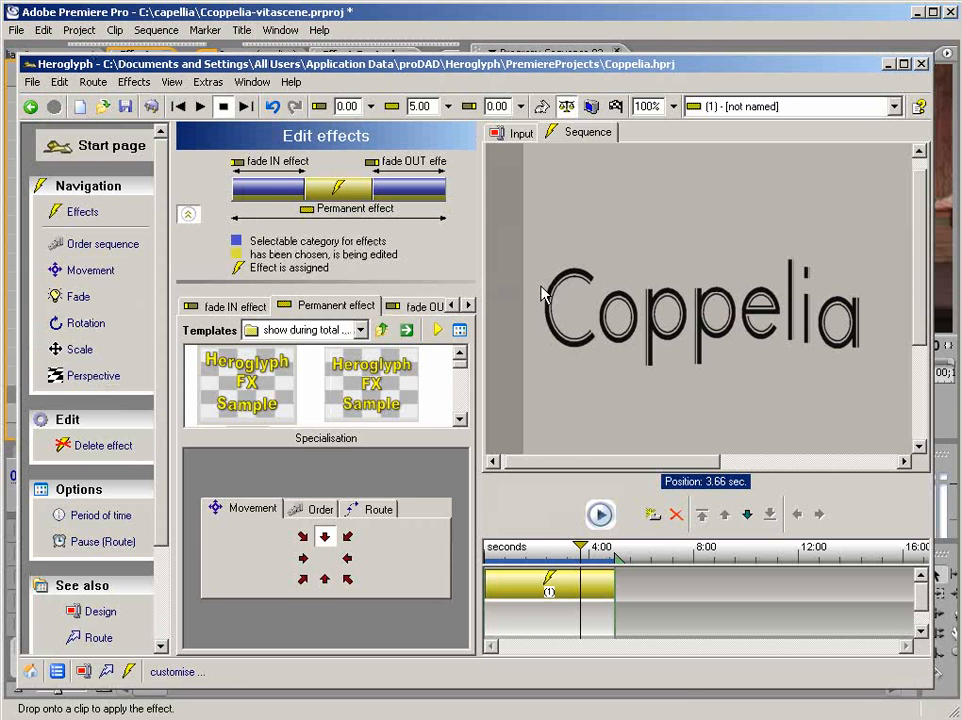
{"action": "left_click", "coordinate": [599, 514]}
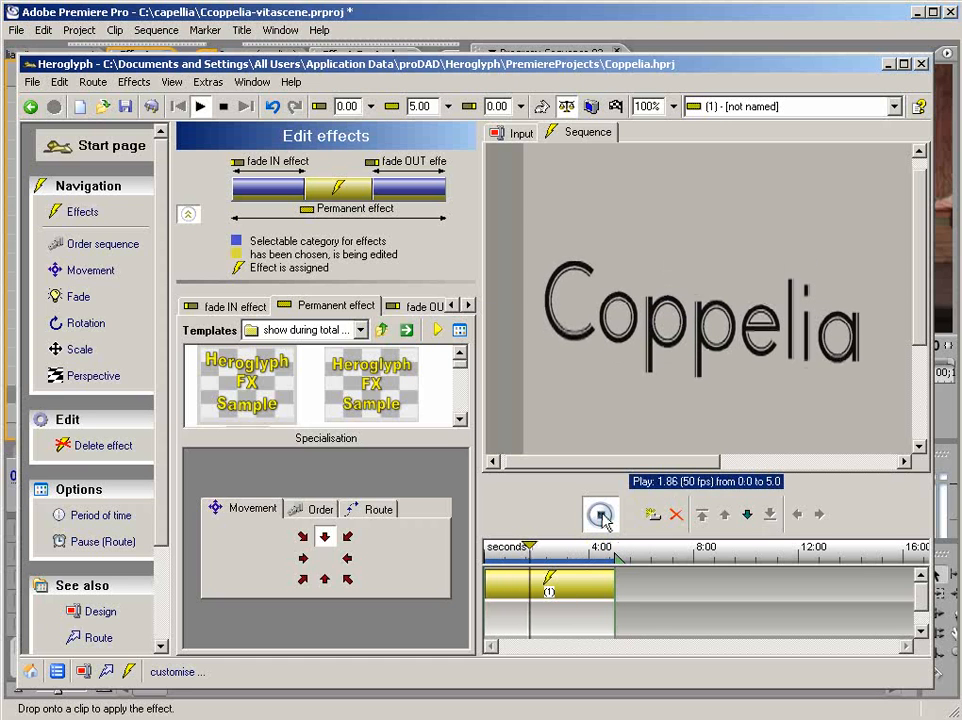
{"action": "left_click", "coordinate": [601, 514]}
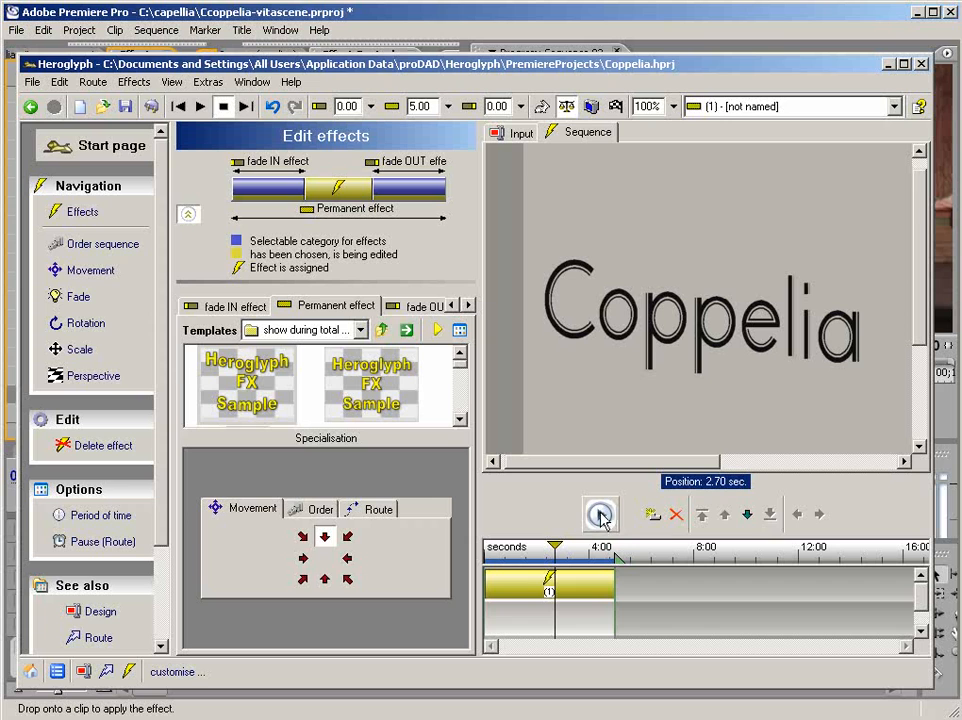
{"action": "left_click", "coordinate": [31, 107]}
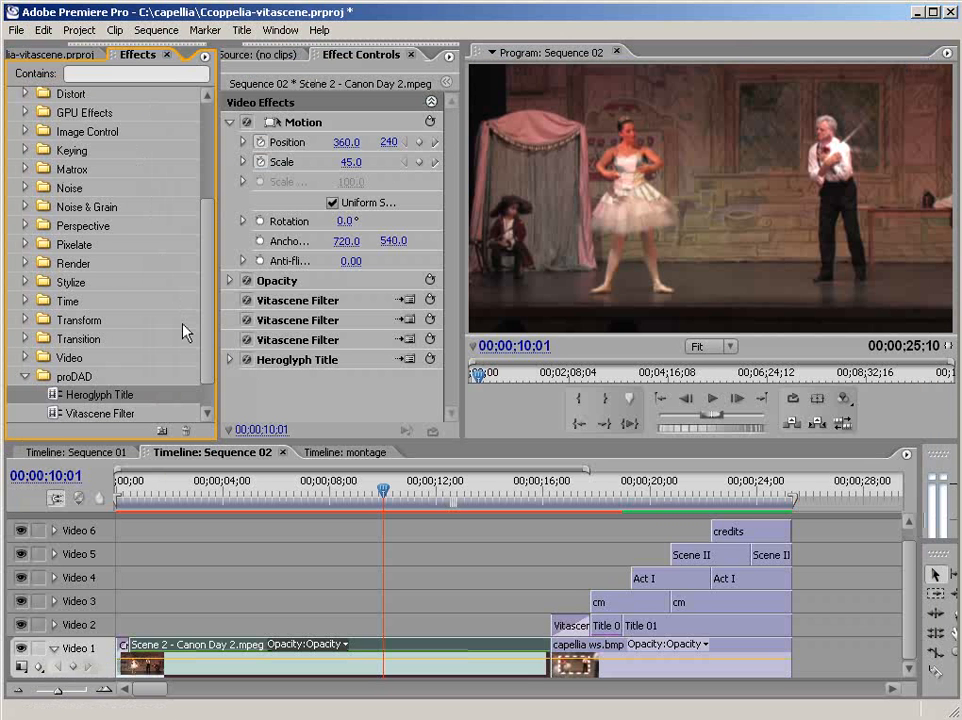
- Open Sequence 01 and play the finished menu animation from the start
{"action": "left_click", "coordinate": [110, 452]}
{"action": "left_click", "coordinate": [711, 400]}
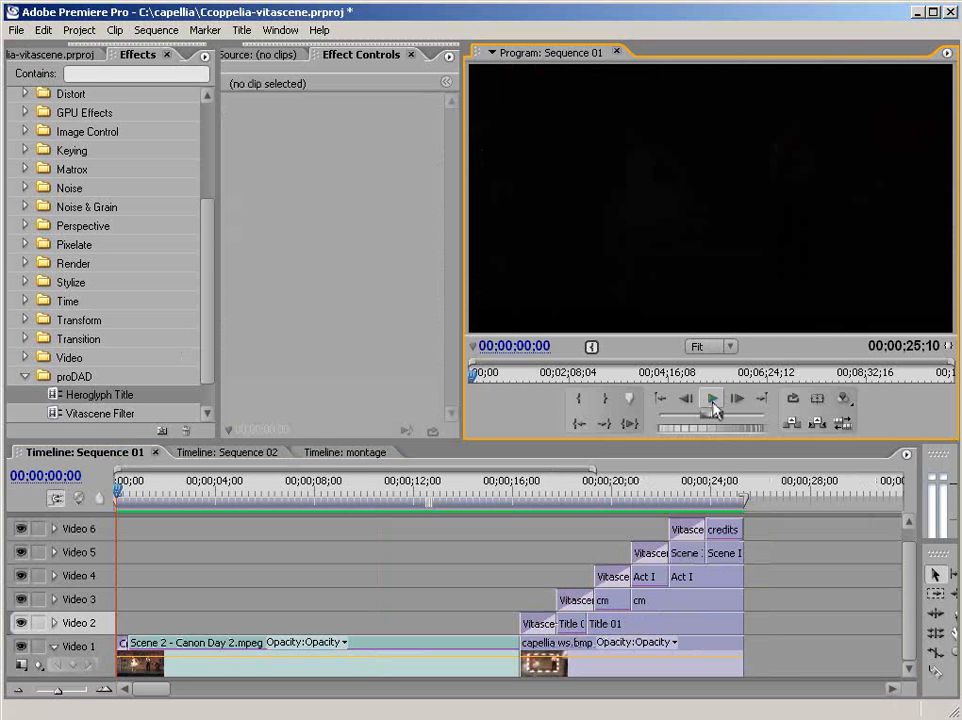